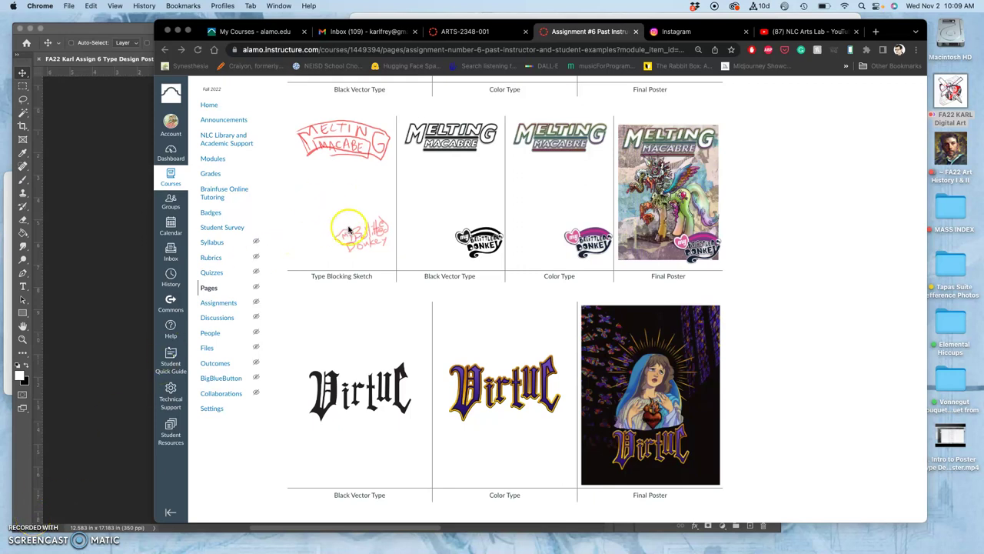
- Glance at the Photoshop poster, then return to Canvas's past-examples page and scroll to its bottom
{"action": "left_click", "coordinate": [89, 244]}
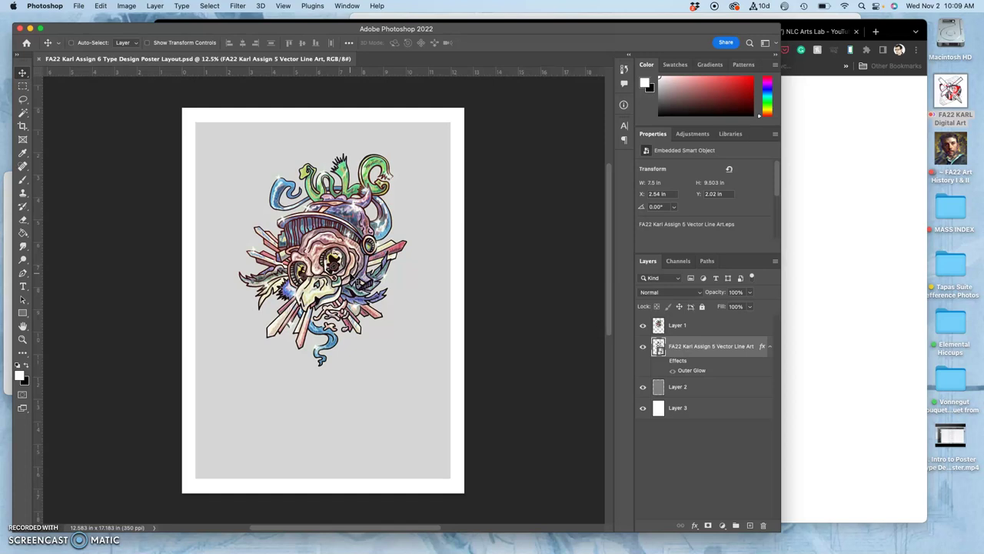
{"action": "left_click", "coordinate": [839, 153]}
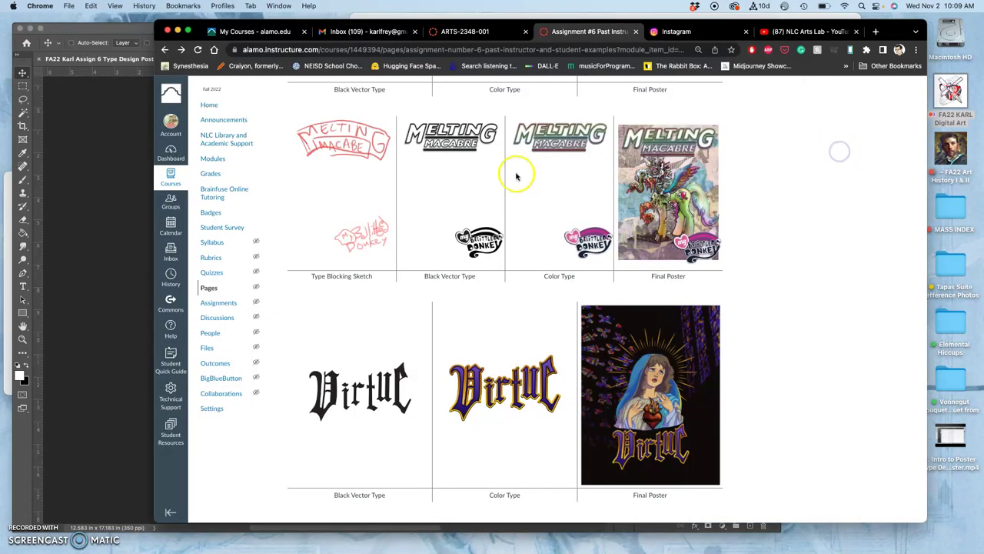
{"action": "scroll", "coordinate": [526, 236], "scroll_direction": "down", "scroll_amount": 2}
{"action": "scroll", "coordinate": [525, 236], "scroll_direction": "down", "scroll_amount": 4}
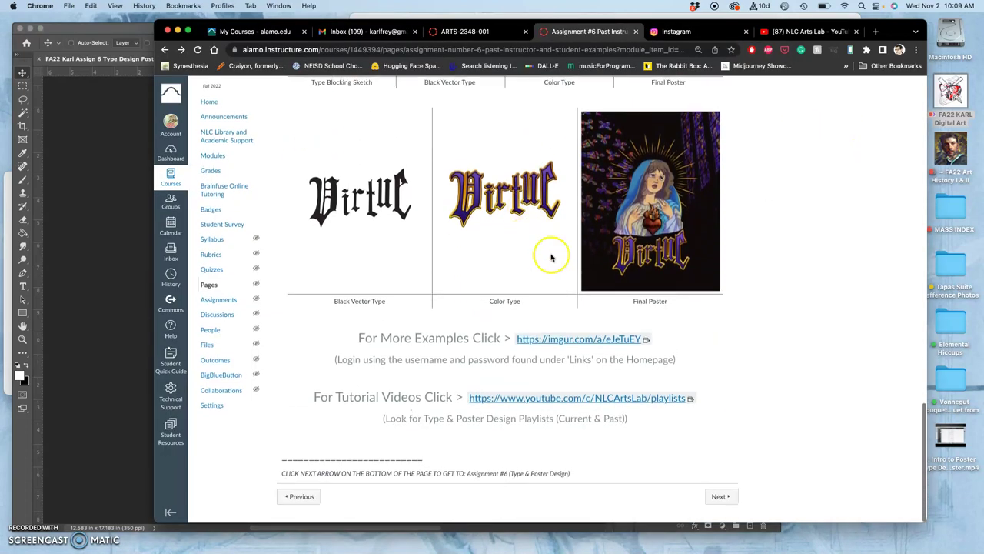
- Go to the Assignment #6 discussion page and set the page zoom back to 100%
{"action": "left_click", "coordinate": [721, 499]}
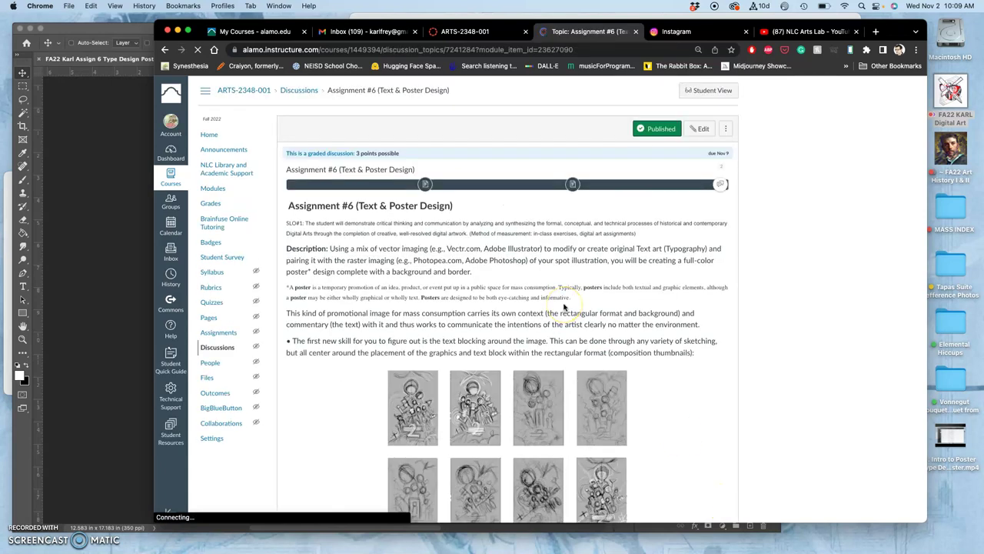
{"action": "scroll", "coordinate": [563, 307], "scroll_direction": "down", "scroll_amount": 1}
{"action": "key", "text": "super+equal"}
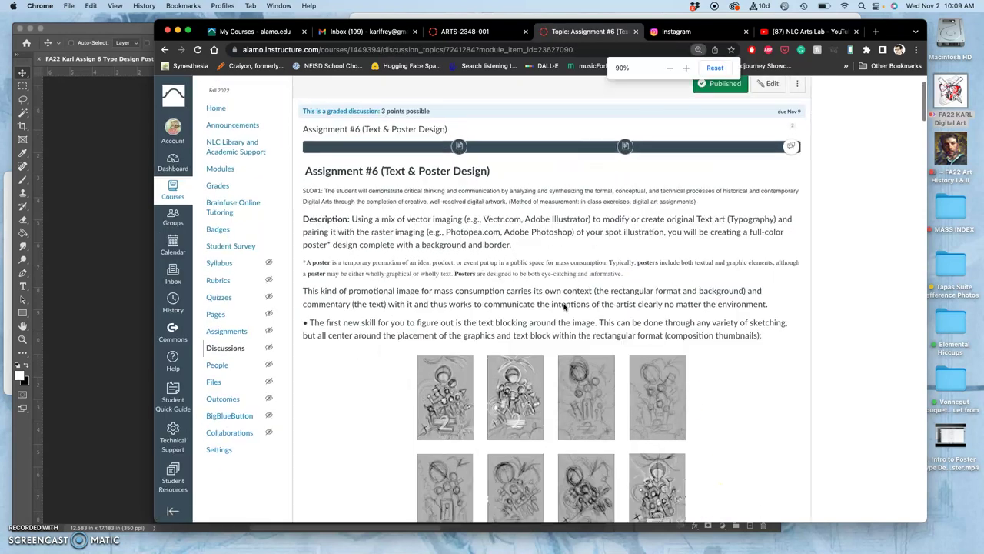
{"action": "key", "text": "super+equal"}
- Scroll down to the 'Art of the Title: Stranger Things' link and bring up its link options
{"action": "scroll", "coordinate": [564, 307], "scroll_direction": "down", "scroll_amount": 4}
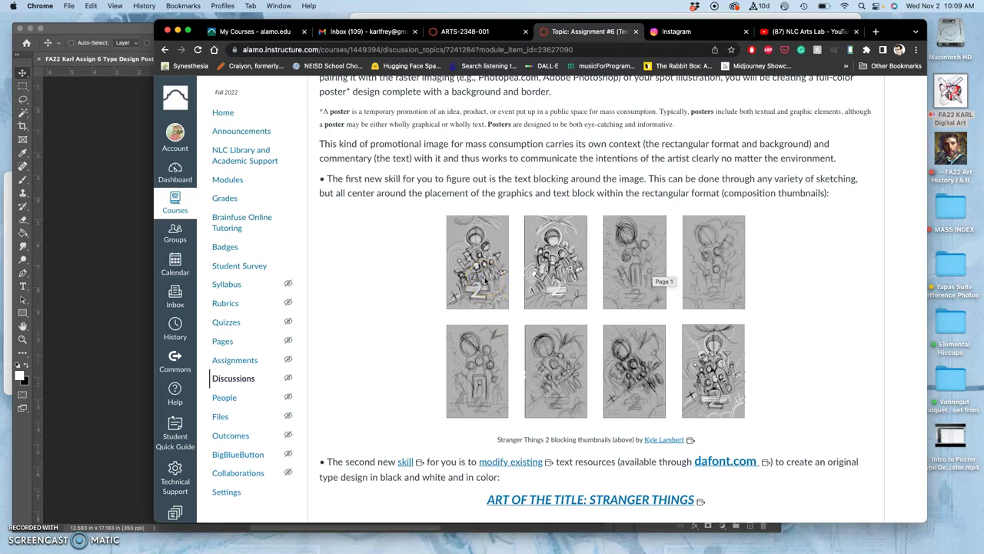
{"action": "scroll", "coordinate": [485, 282], "scroll_direction": "down", "scroll_amount": 1}
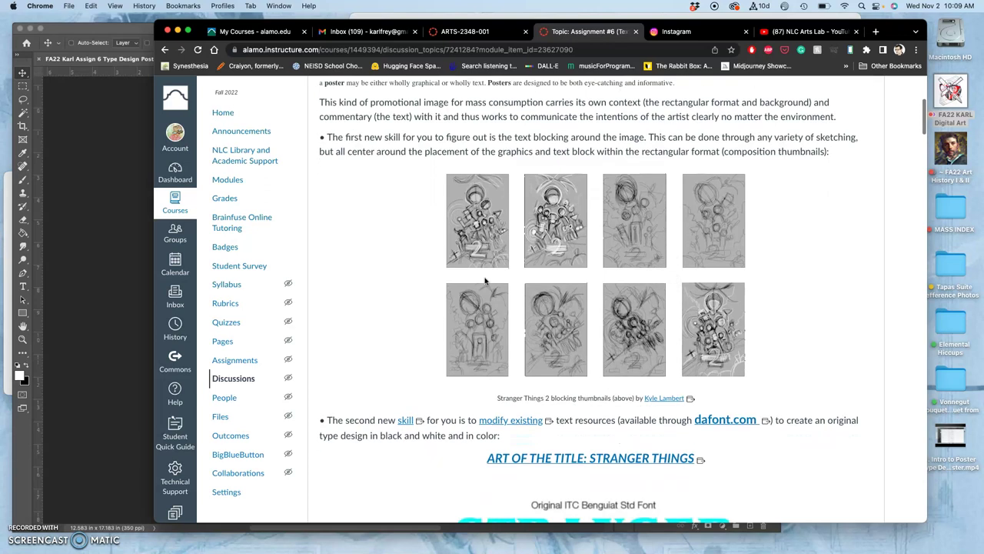
{"action": "scroll", "coordinate": [485, 281], "scroll_direction": "down", "scroll_amount": 1}
{"action": "scroll", "coordinate": [485, 253], "scroll_direction": "up", "scroll_amount": 1}
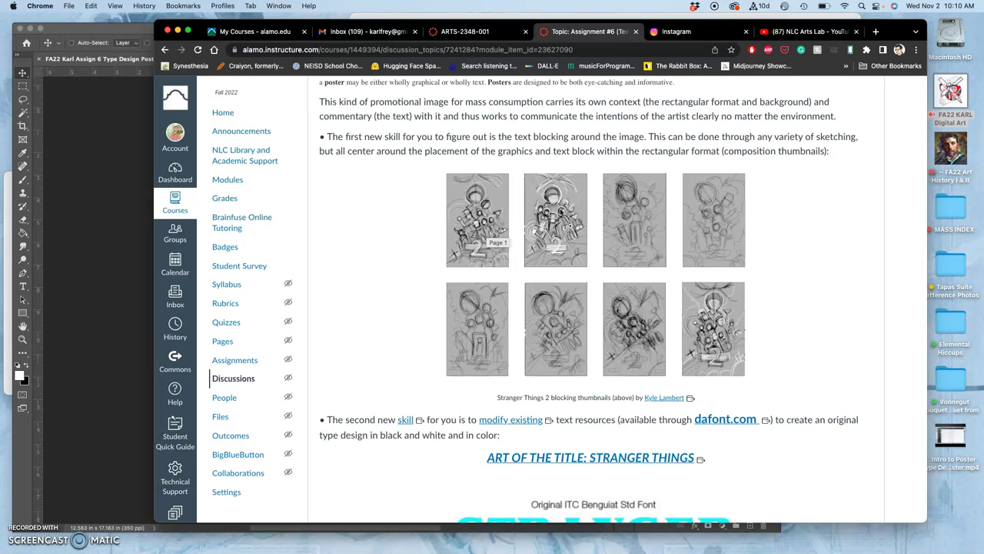
{"action": "scroll", "coordinate": [561, 211], "scroll_direction": "down", "scroll_amount": 5}
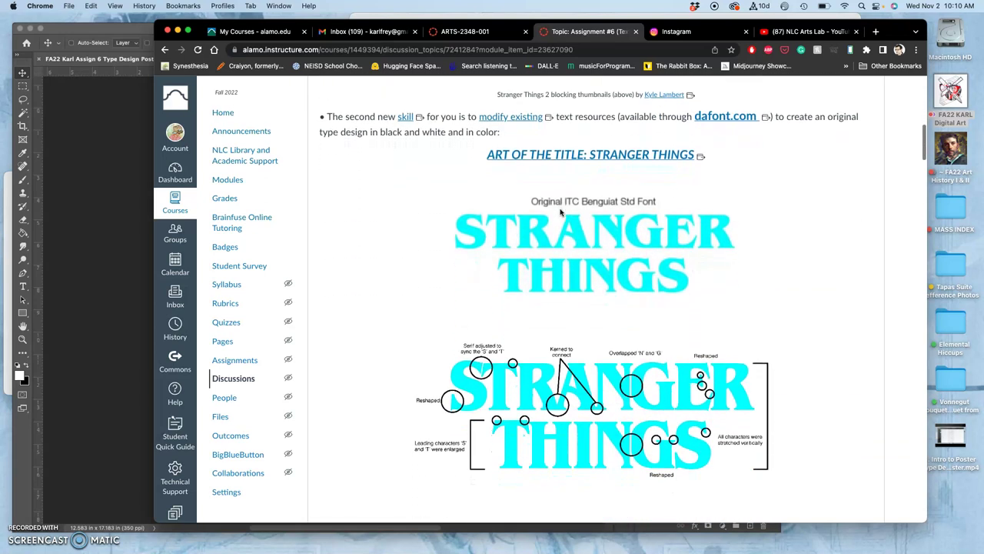
{"action": "scroll", "coordinate": [560, 211], "scroll_direction": "down", "scroll_amount": 2}
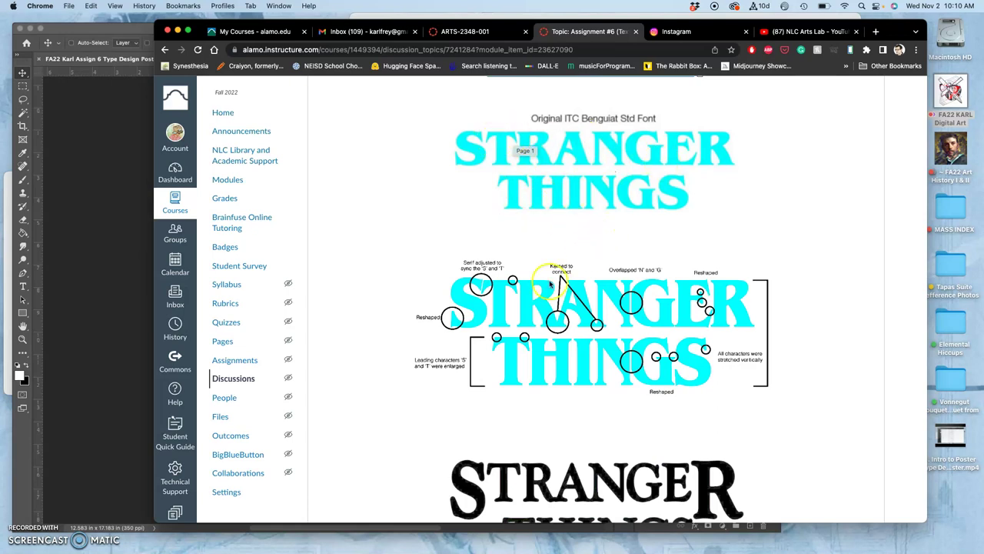
{"action": "scroll", "coordinate": [550, 303], "scroll_direction": "down", "scroll_amount": 2}
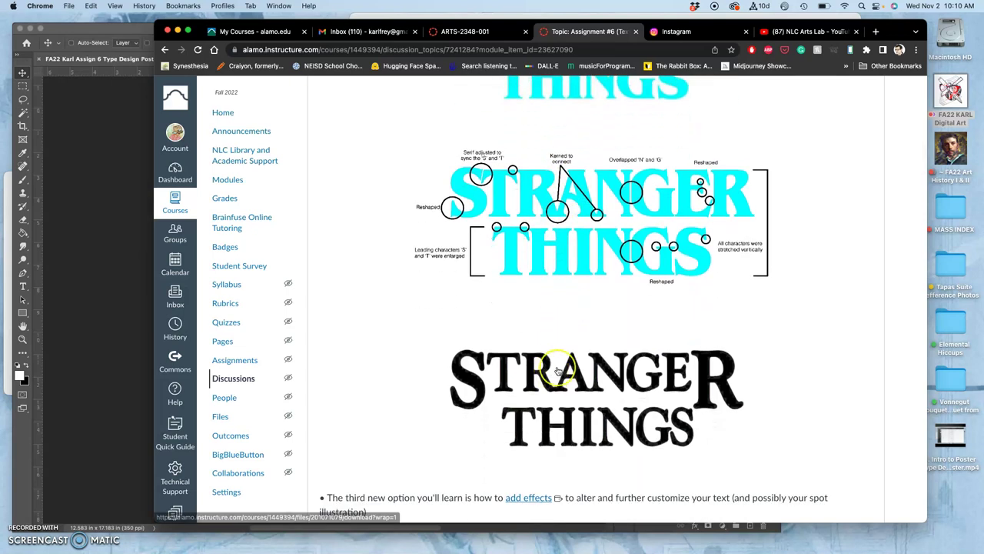
{"action": "scroll", "coordinate": [559, 370], "scroll_direction": "up", "scroll_amount": 2}
{"action": "scroll", "coordinate": [559, 372], "scroll_direction": "up", "scroll_amount": 2}
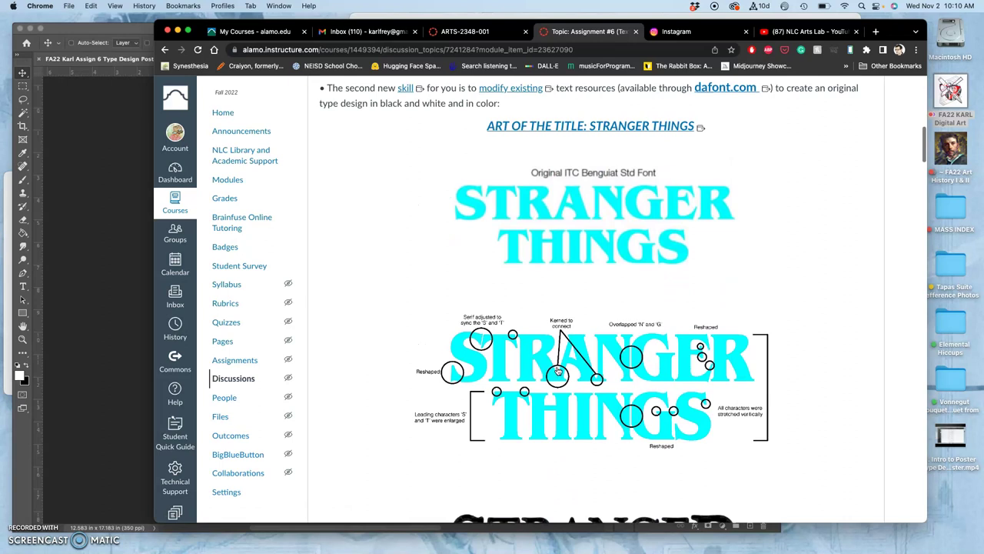
{"action": "scroll", "coordinate": [559, 371], "scroll_direction": "up", "scroll_amount": 3}
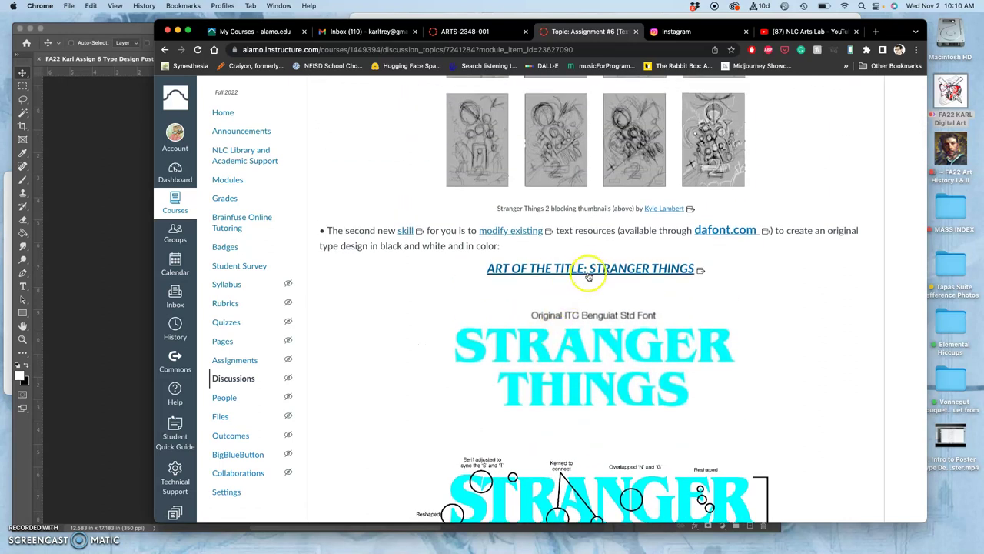
{"action": "right_click", "coordinate": [592, 269]}
- Open the Art of the Title link in a new tab, switch to it, and start the Stranger Things sequence
{"action": "left_click", "coordinate": [613, 273]}
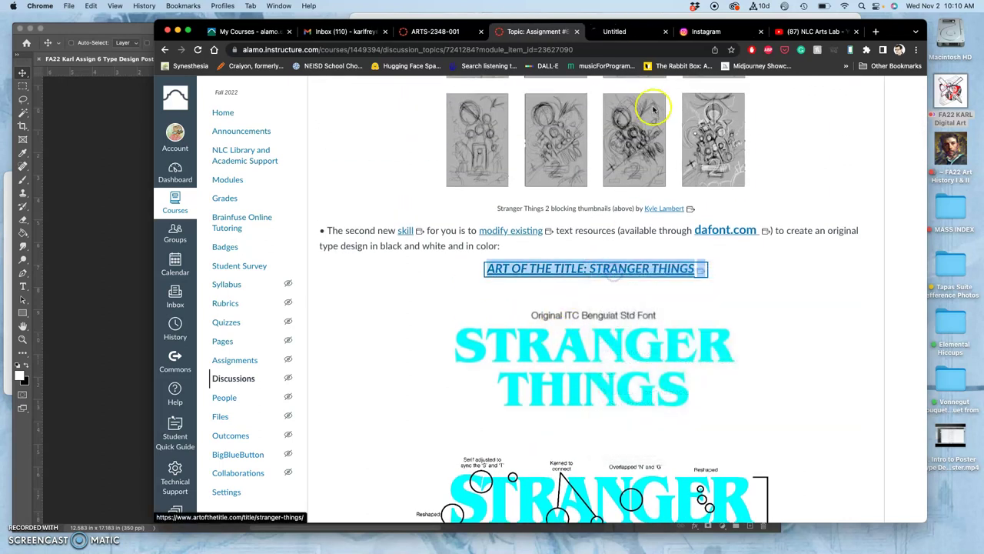
{"action": "left_click", "coordinate": [643, 33]}
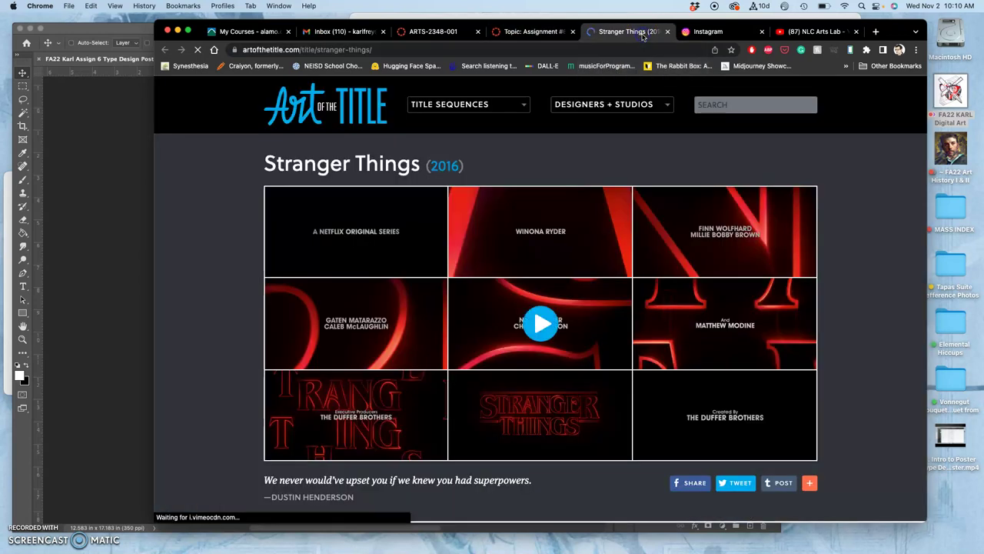
{"action": "left_click", "coordinate": [542, 323]}
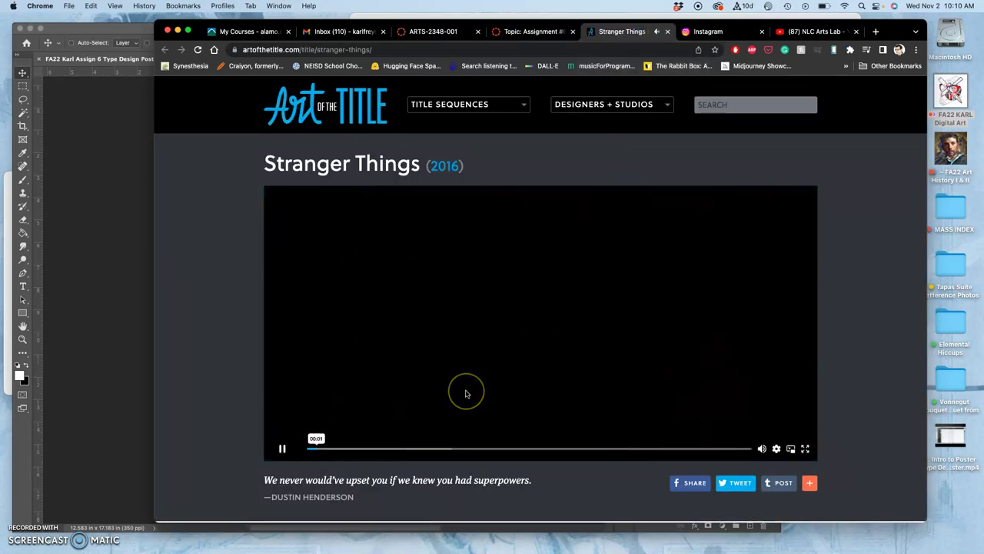
- Skip the video ahead to about 00:37 and pause it on the glowing red title logo
{"action": "mouse_move", "coordinate": [464, 394]}
{"action": "left_mouse_down"}
{"action": "mouse_move", "coordinate": [295, 445]}
{"action": "mouse_move", "coordinate": [281, 439]}
{"action": "mouse_move", "coordinate": [215, 454]}
{"action": "left_mouse_up"}
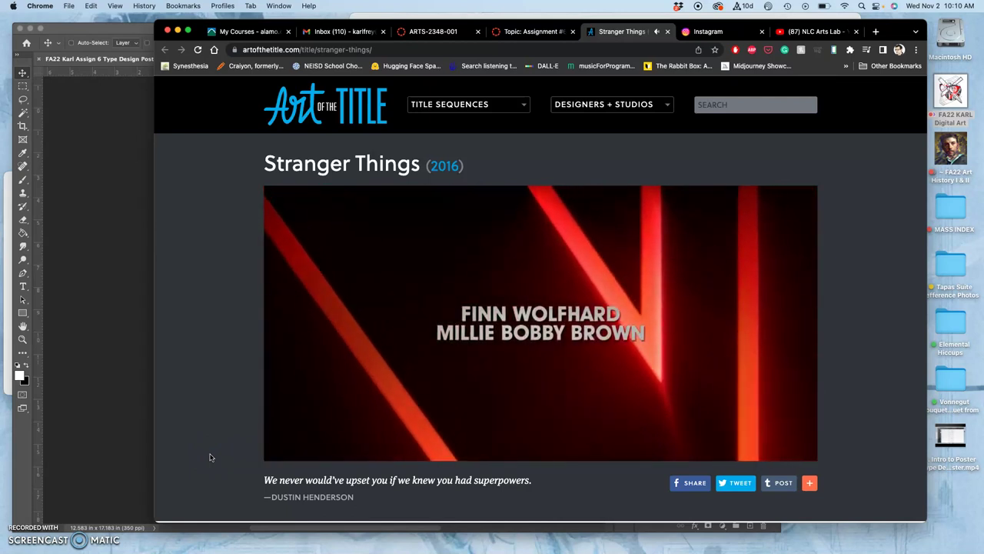
{"action": "left_click", "coordinate": [341, 452]}
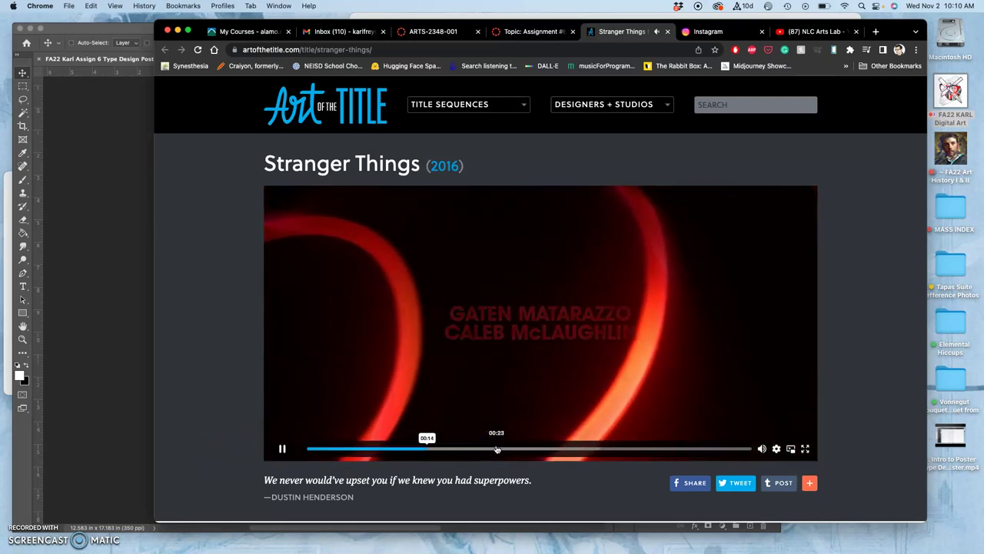
{"action": "left_click_drag", "start_coordinate": [566, 449], "coordinate": [612, 449]}
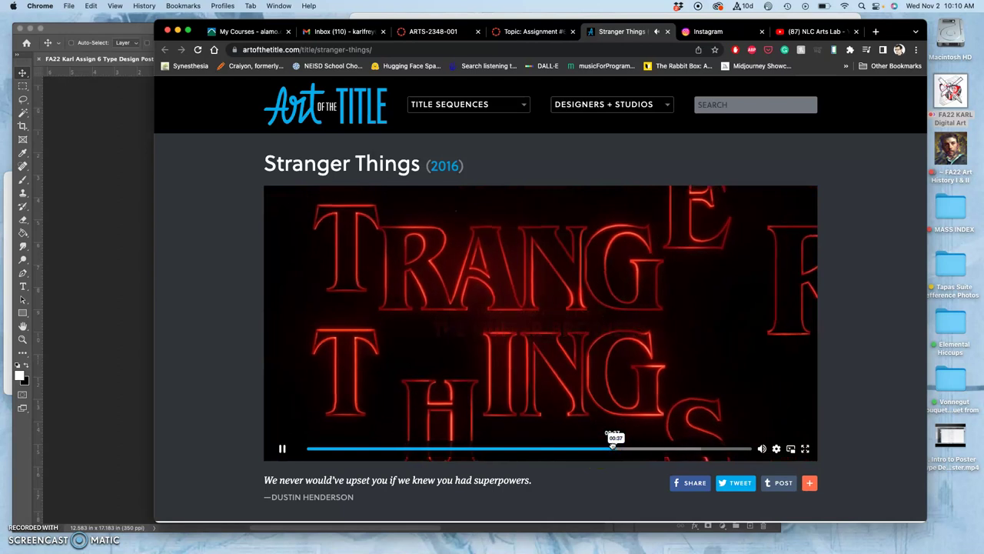
{"action": "left_click", "coordinate": [280, 450]}
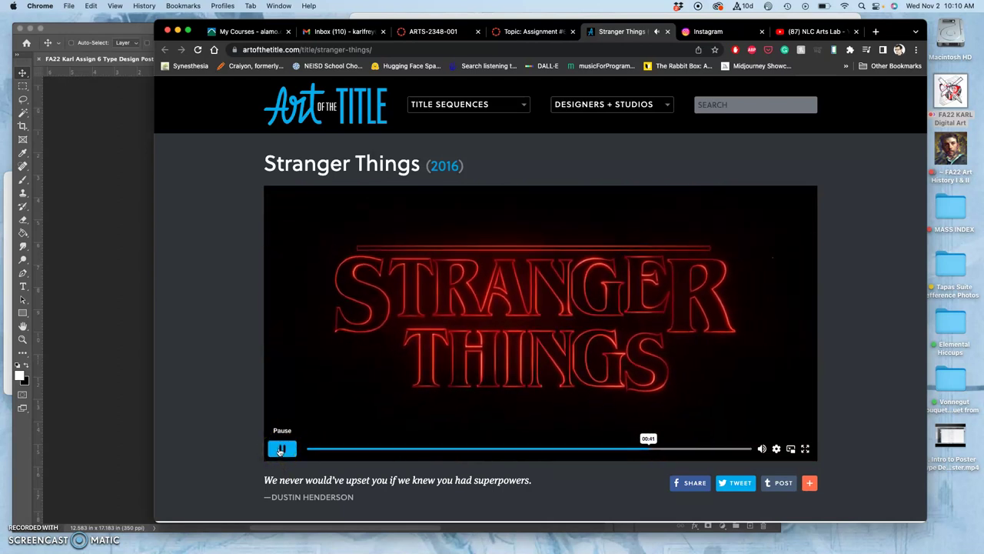
{"action": "left_click", "coordinate": [280, 450]}
{"action": "left_click", "coordinate": [392, 355]}
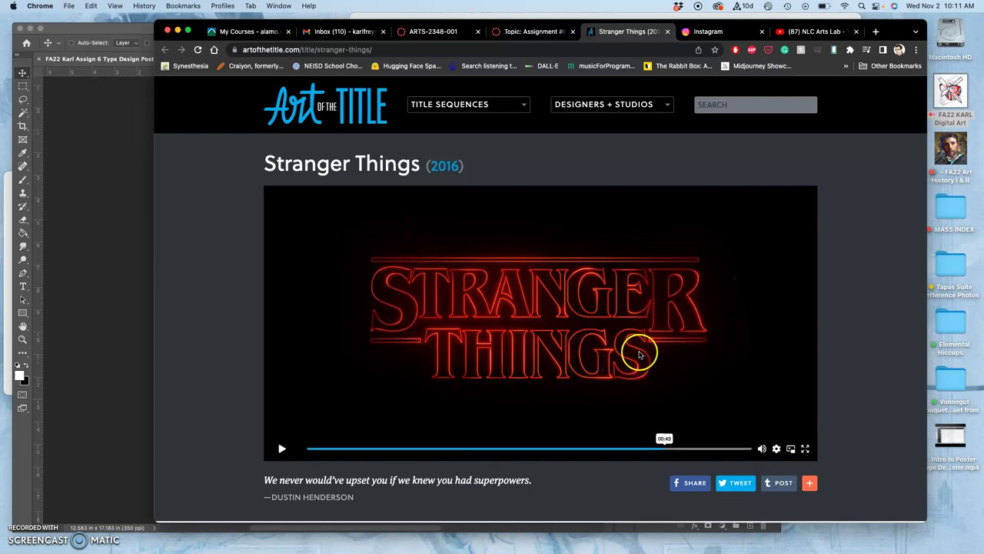
{"action": "scroll", "coordinate": [635, 345], "scroll_direction": "down", "scroll_amount": 1}
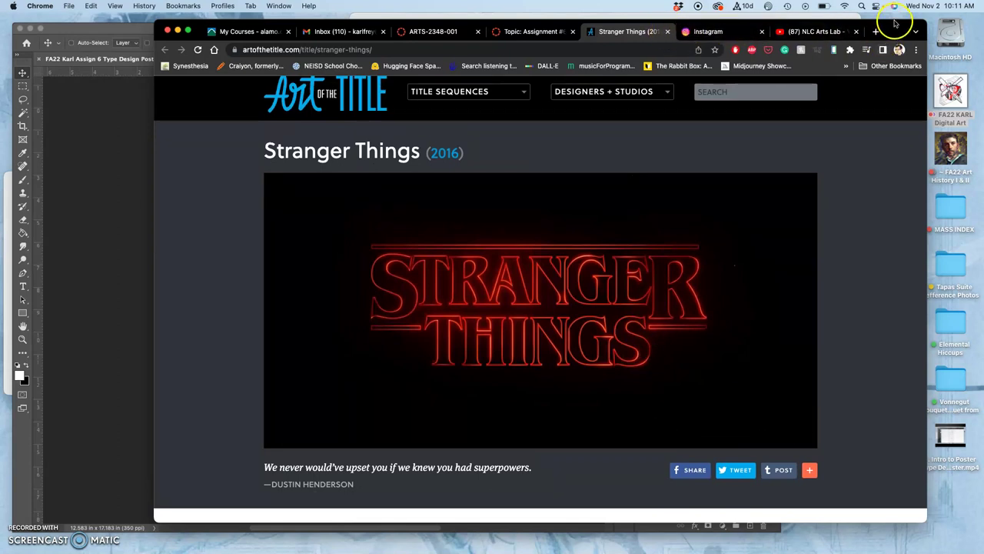
- Return to the Assignment #6 tab at 110% zoom and view the Benguiat Stranger Things logo images
{"action": "left_click_drag", "start_coordinate": [895, 23], "coordinate": [888, 44]}
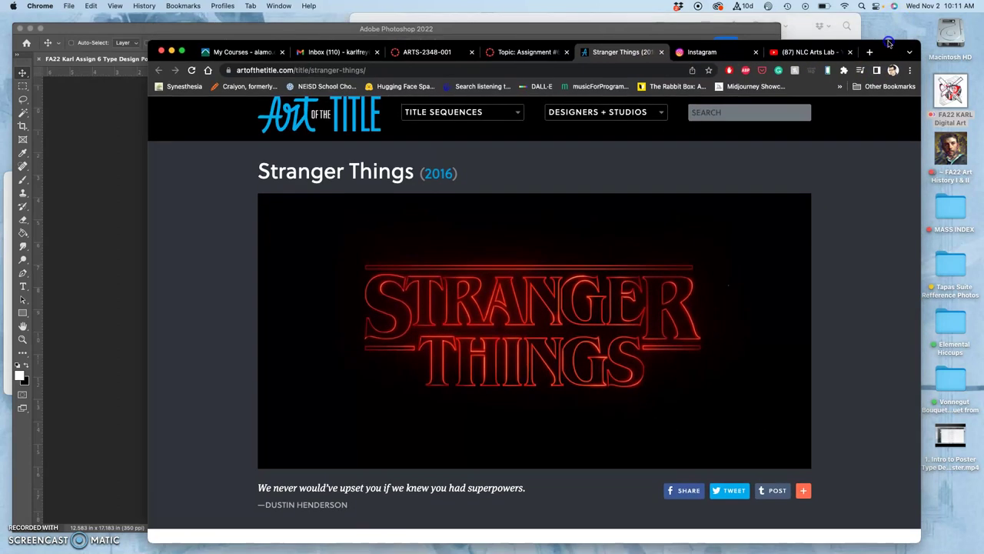
{"action": "left_click", "coordinate": [537, 53]}
{"action": "scroll", "coordinate": [648, 330], "scroll_direction": "down", "scroll_amount": 5}
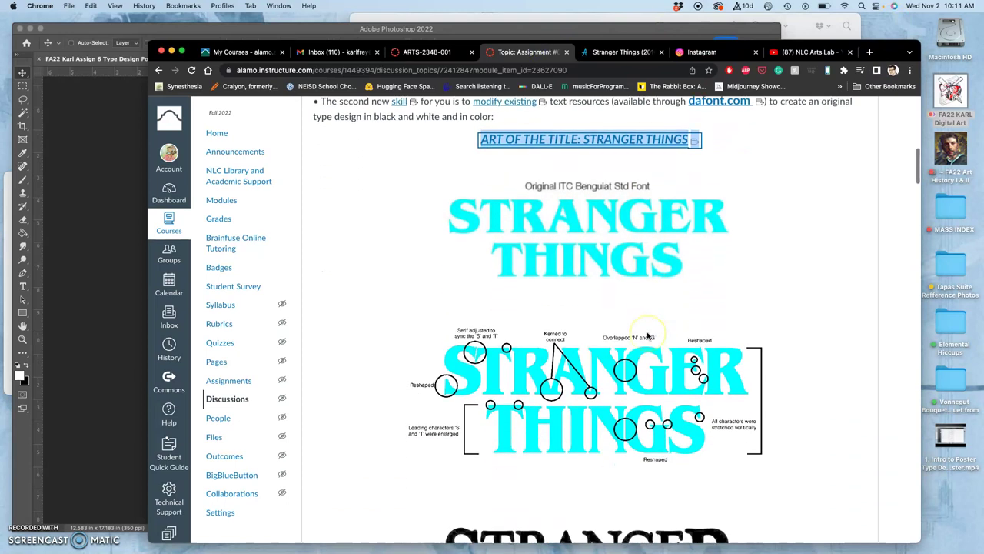
{"action": "scroll", "coordinate": [648, 335], "scroll_direction": "down", "scroll_amount": 2}
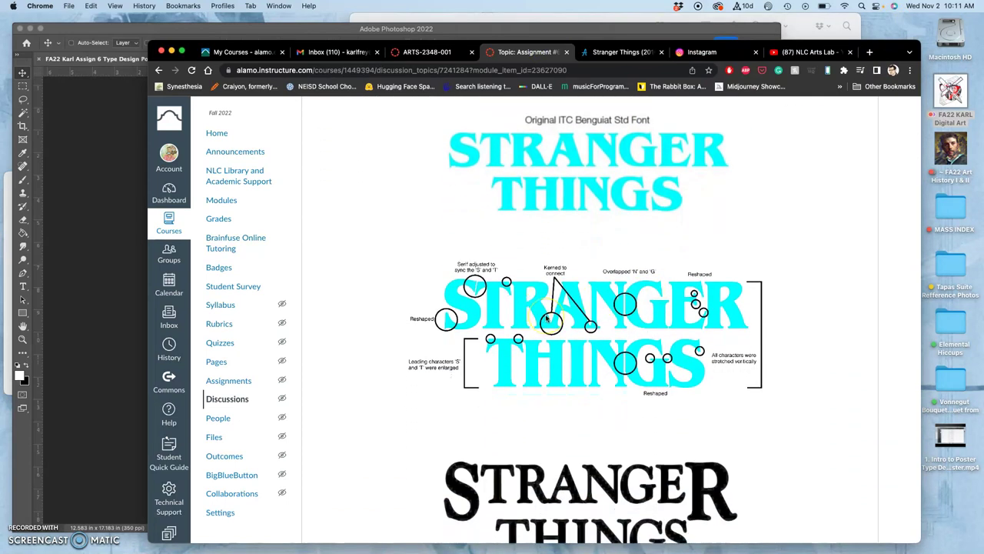
{"action": "key", "text": "super+equal"}
{"action": "scroll", "coordinate": [546, 318], "scroll_direction": "down", "scroll_amount": 2}
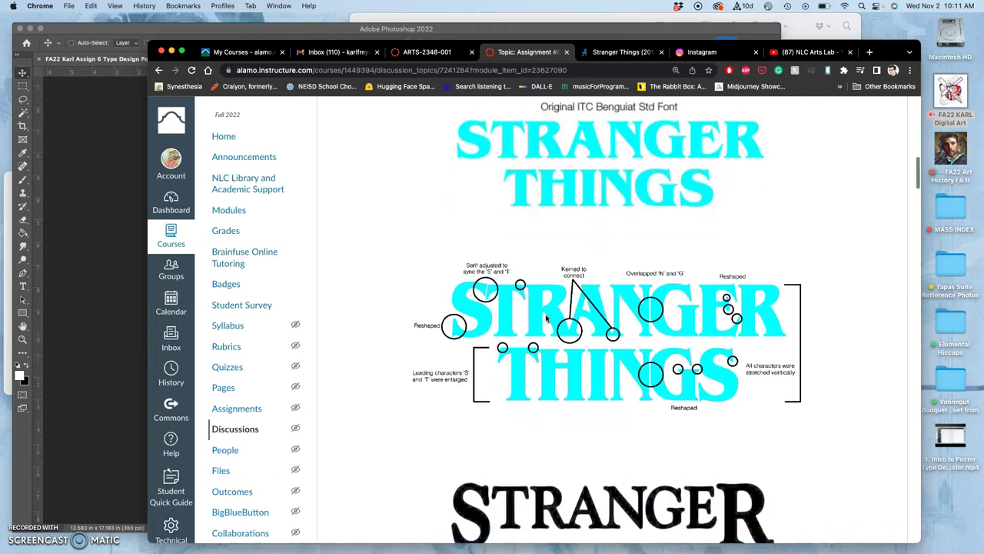
{"action": "left_click", "coordinate": [644, 356]}
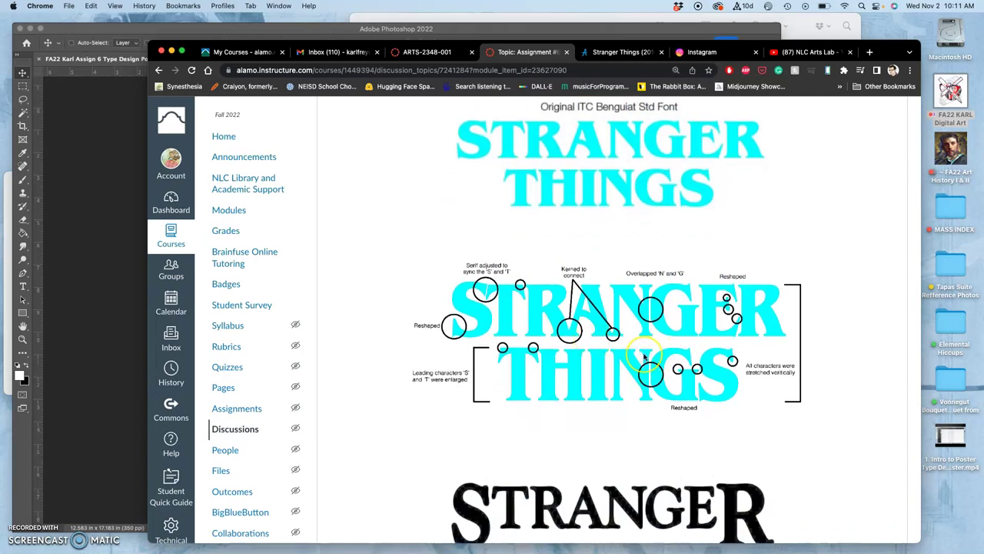
{"action": "left_click", "coordinate": [607, 369]}
{"action": "left_click", "coordinate": [676, 370]}
- Scroll to the 'Exhaustive Explanation of CMYK Color Separation' link and bring up its link options
{"action": "scroll", "coordinate": [624, 333], "scroll_direction": "down", "scroll_amount": 2}
{"action": "scroll", "coordinate": [623, 333], "scroll_direction": "down", "scroll_amount": 4}
{"action": "scroll", "coordinate": [624, 333], "scroll_direction": "up", "scroll_amount": 1}
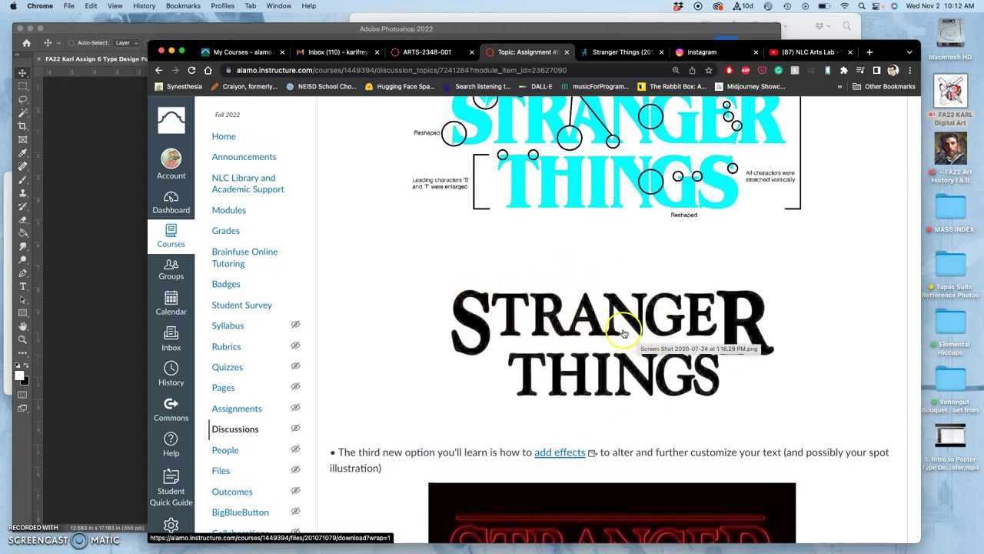
{"action": "scroll", "coordinate": [622, 333], "scroll_direction": "up", "scroll_amount": 2}
{"action": "scroll", "coordinate": [578, 343], "scroll_direction": "down", "scroll_amount": 2}
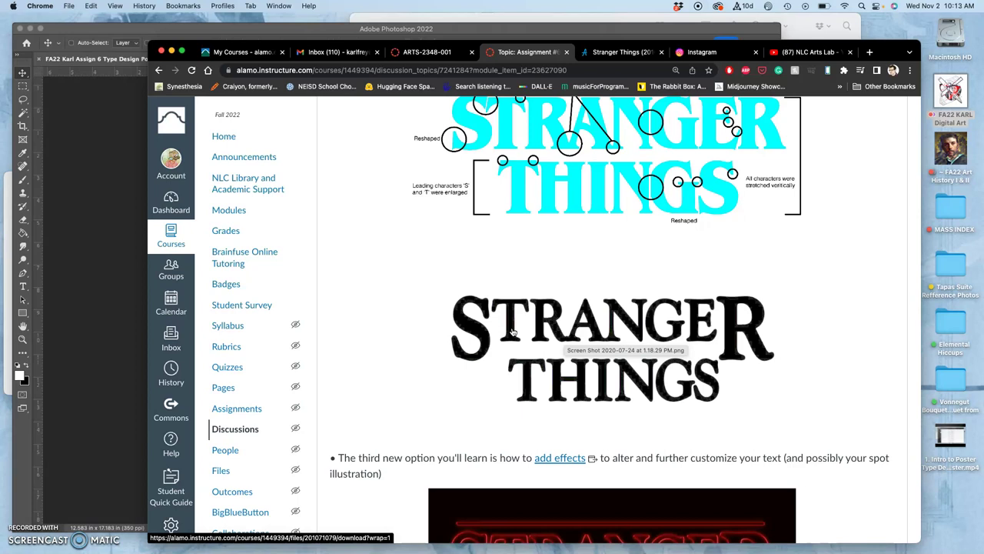
{"action": "scroll", "coordinate": [513, 331], "scroll_direction": "down", "scroll_amount": 5}
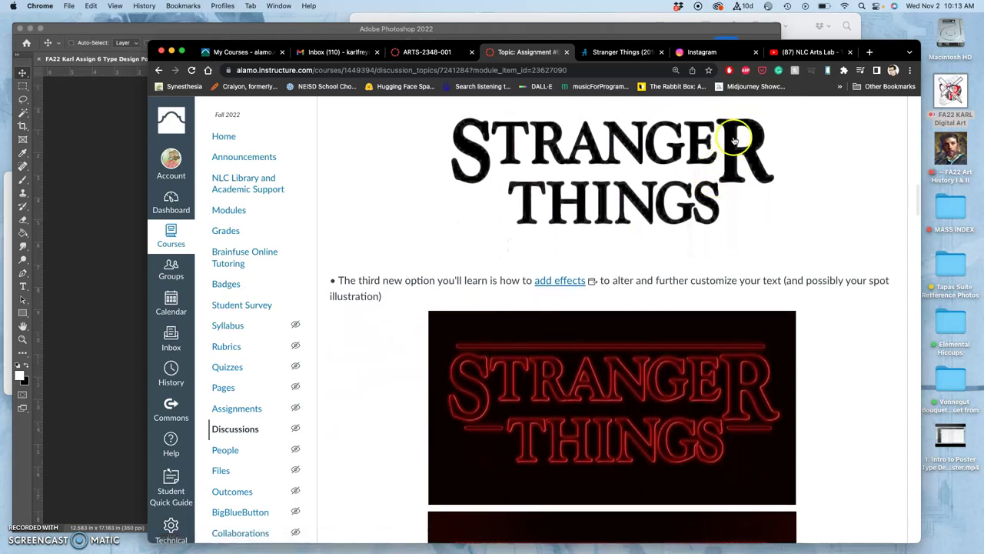
{"action": "scroll", "coordinate": [581, 309], "scroll_direction": "down", "scroll_amount": 1}
{"action": "scroll", "coordinate": [581, 308], "scroll_direction": "down", "scroll_amount": 13}
{"action": "scroll", "coordinate": [581, 309], "scroll_direction": "up", "scroll_amount": 2}
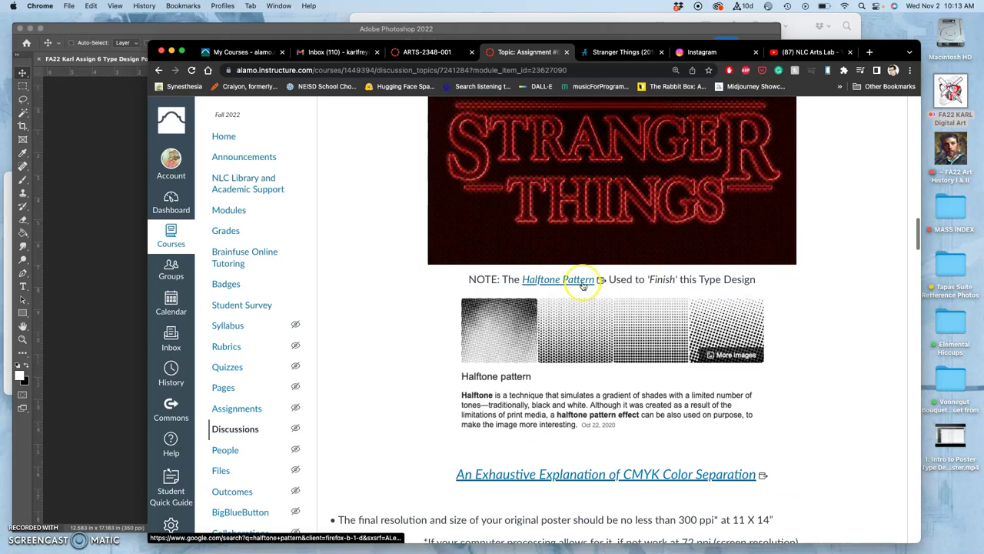
{"action": "scroll", "coordinate": [507, 255], "scroll_direction": "down", "scroll_amount": 1}
{"action": "scroll", "coordinate": [512, 254], "scroll_direction": "down", "scroll_amount": 1}
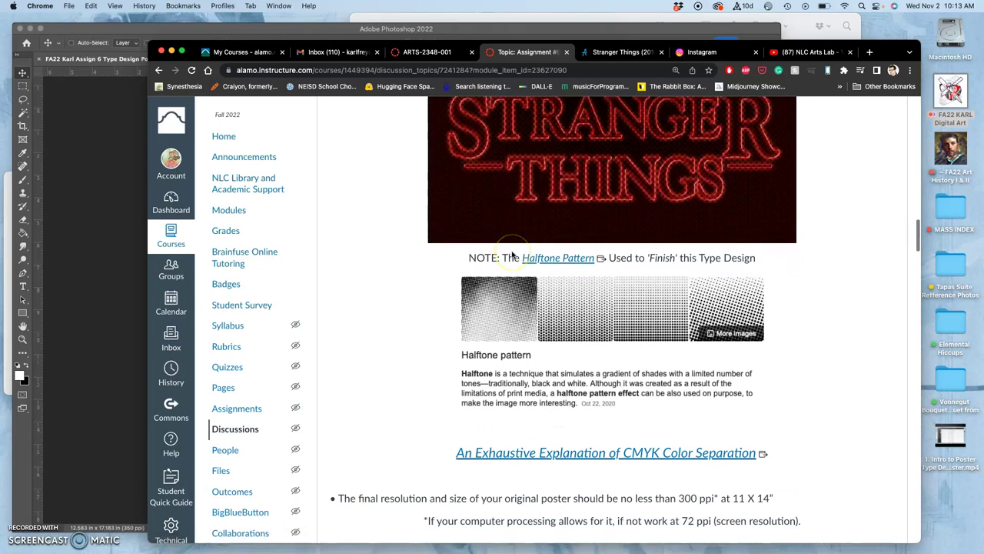
{"action": "scroll", "coordinate": [512, 255], "scroll_direction": "down", "scroll_amount": 6}
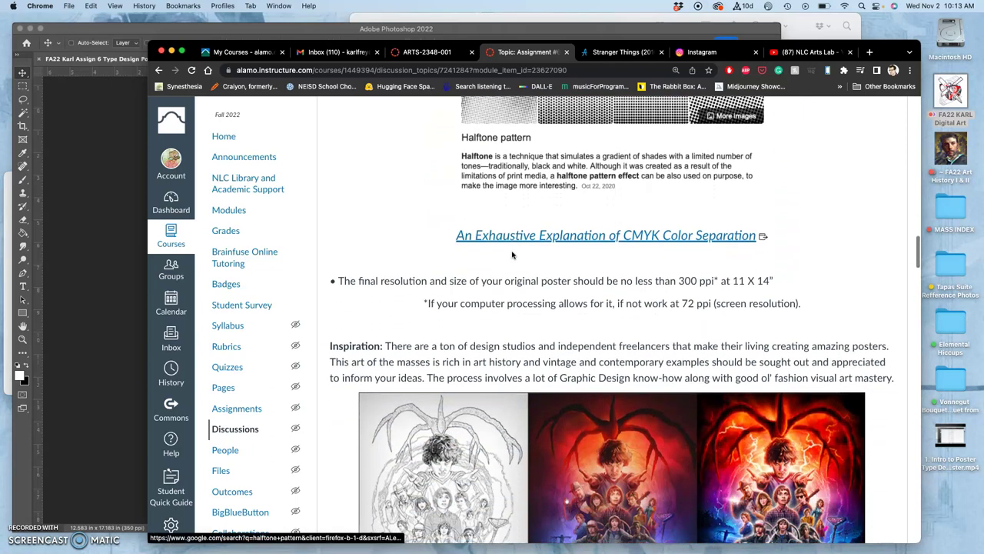
{"action": "scroll", "coordinate": [512, 255], "scroll_direction": "up", "scroll_amount": 5}
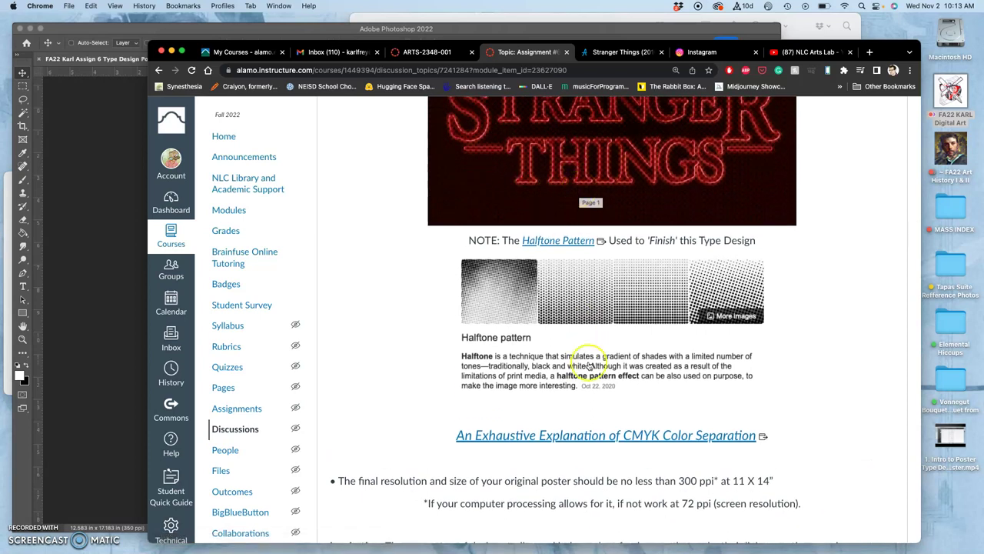
{"action": "right_click", "coordinate": [639, 436]}
- Open the CMYK explanation in a new tab and scroll into the poster inspiration examples
{"action": "left_click", "coordinate": [661, 369]}
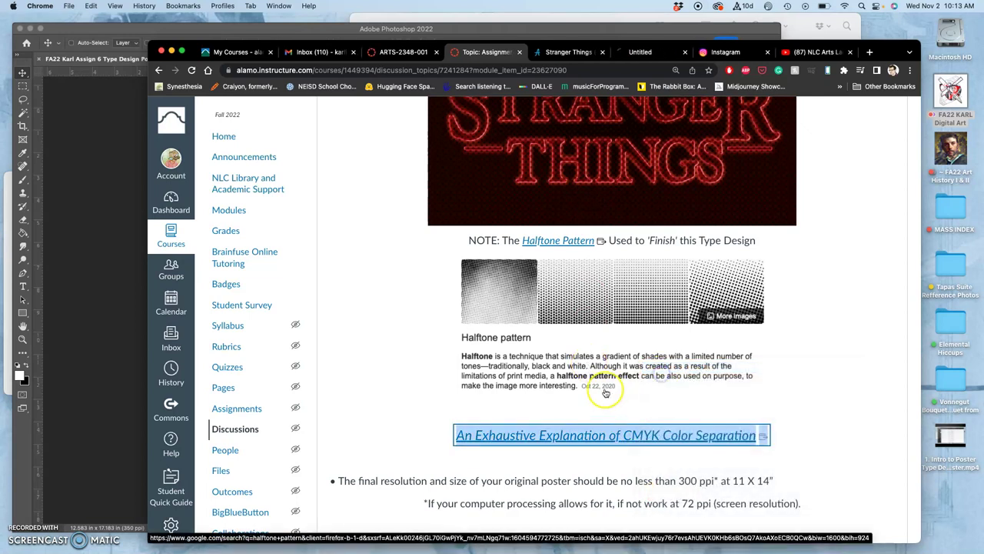
{"action": "scroll", "coordinate": [605, 393], "scroll_direction": "down", "scroll_amount": 5}
{"action": "scroll", "coordinate": [605, 393], "scroll_direction": "down", "scroll_amount": 1}
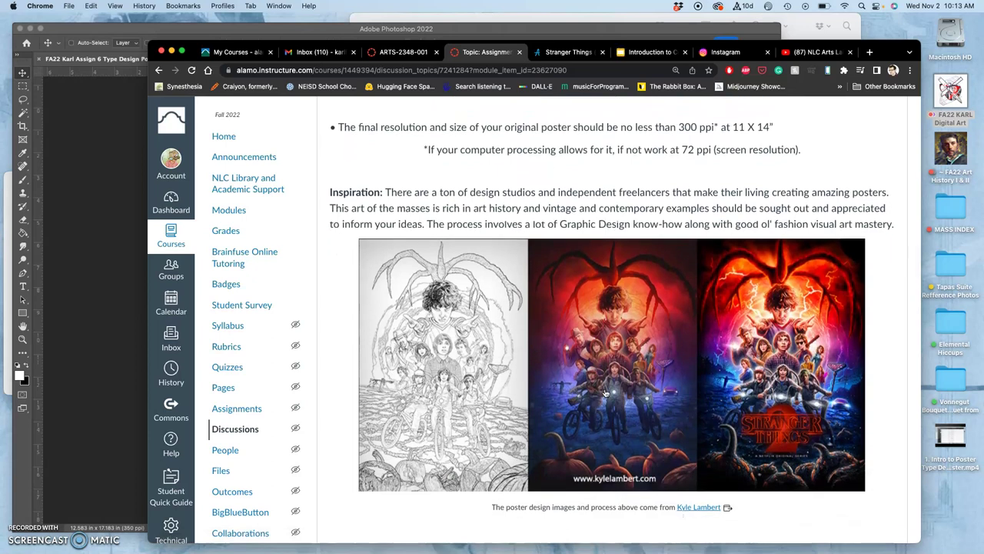
{"action": "scroll", "coordinate": [605, 393], "scroll_direction": "down", "scroll_amount": 5}
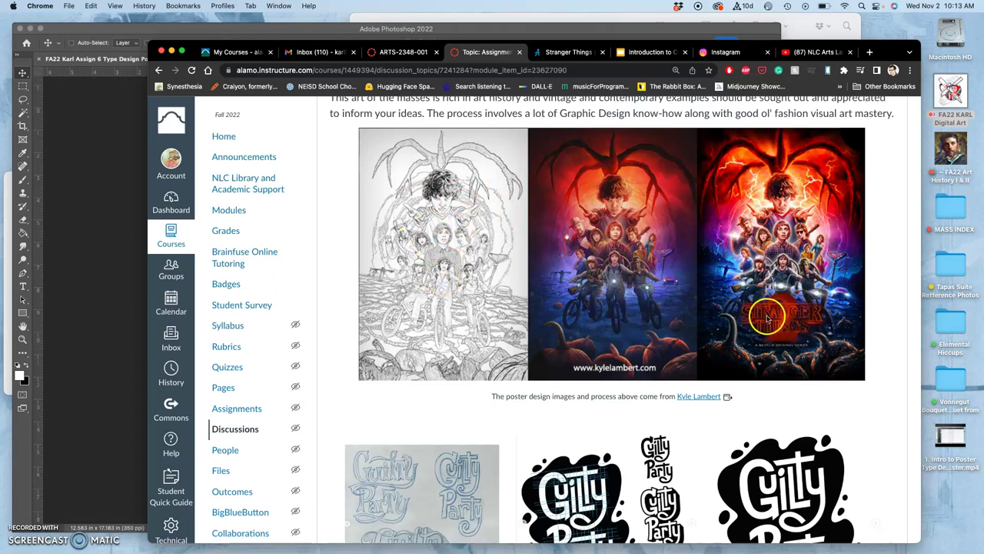
- Scroll past the rubric and credit instructions to the Day of the Dead skull post
{"action": "scroll", "coordinate": [769, 323], "scroll_direction": "down", "scroll_amount": 6}
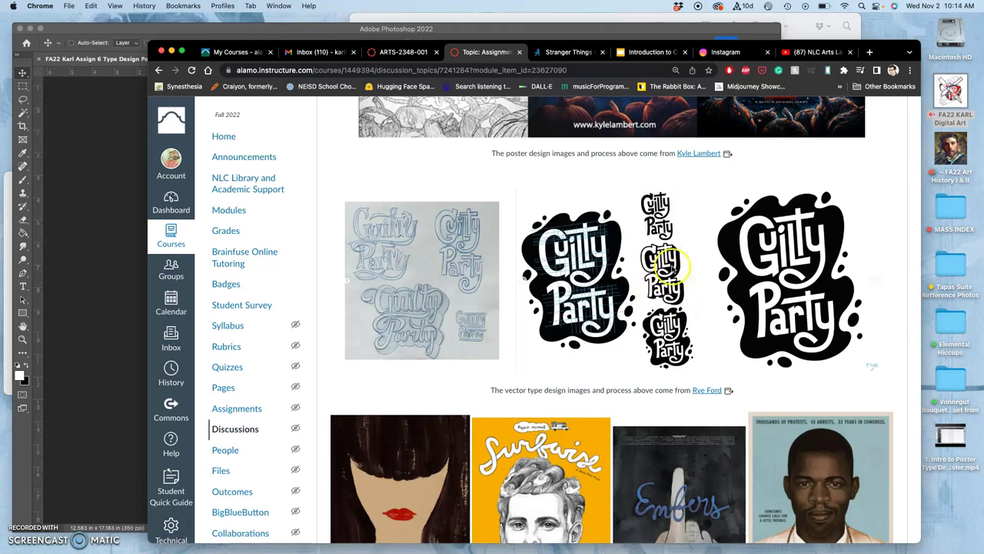
{"action": "scroll", "coordinate": [716, 303], "scroll_direction": "down", "scroll_amount": 1}
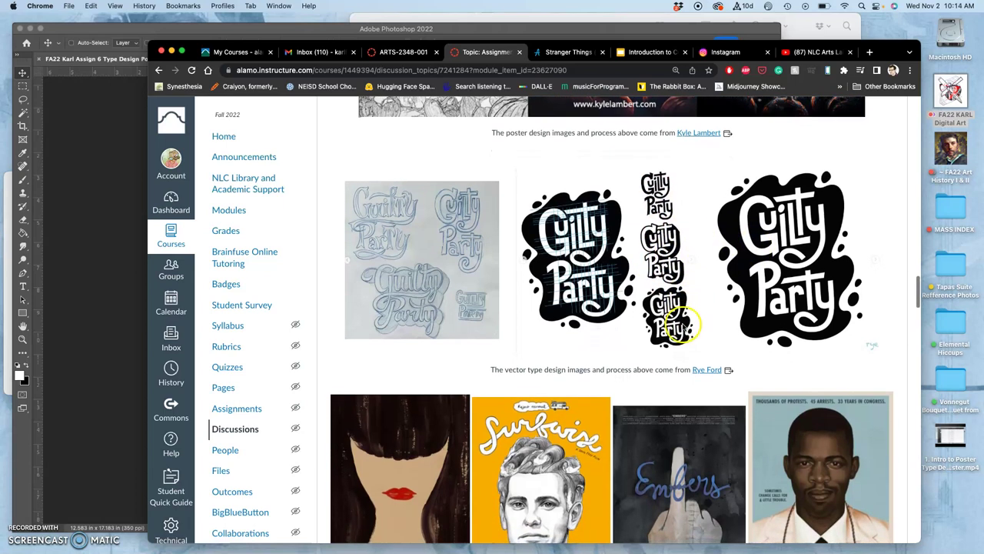
{"action": "scroll", "coordinate": [715, 326], "scroll_direction": "down", "scroll_amount": 3}
{"action": "scroll", "coordinate": [716, 325], "scroll_direction": "down", "scroll_amount": 4}
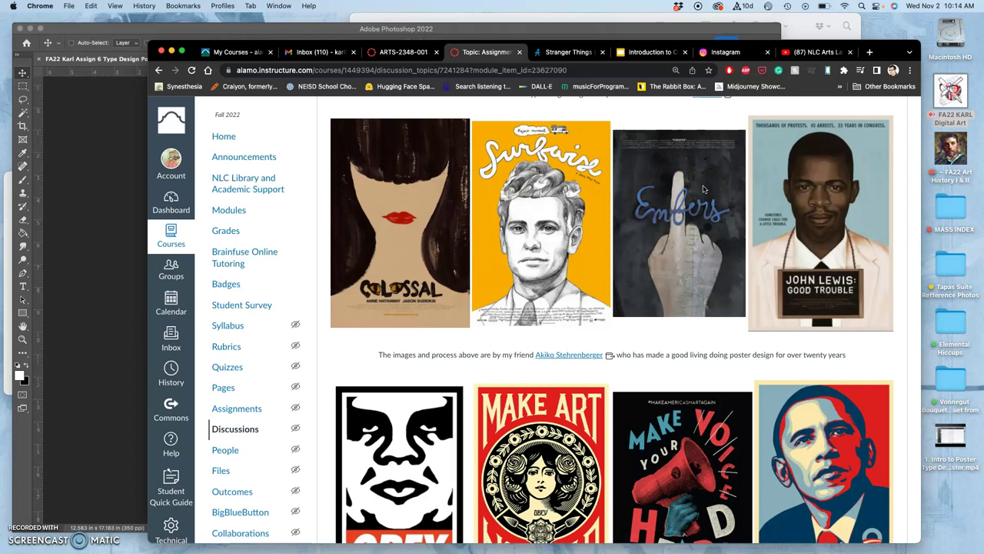
{"action": "scroll", "coordinate": [703, 189], "scroll_direction": "down", "scroll_amount": 5}
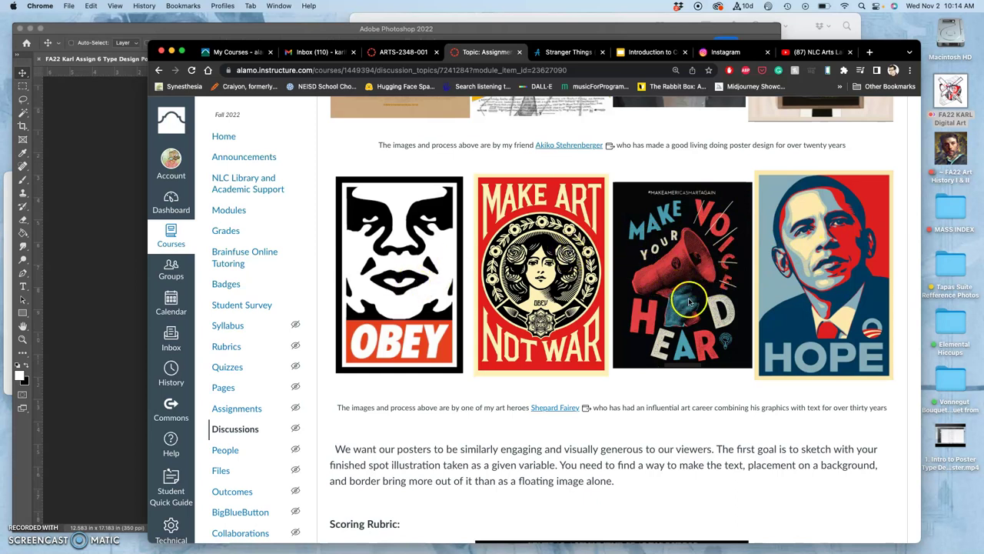
{"action": "scroll", "coordinate": [713, 303], "scroll_direction": "down", "scroll_amount": 5}
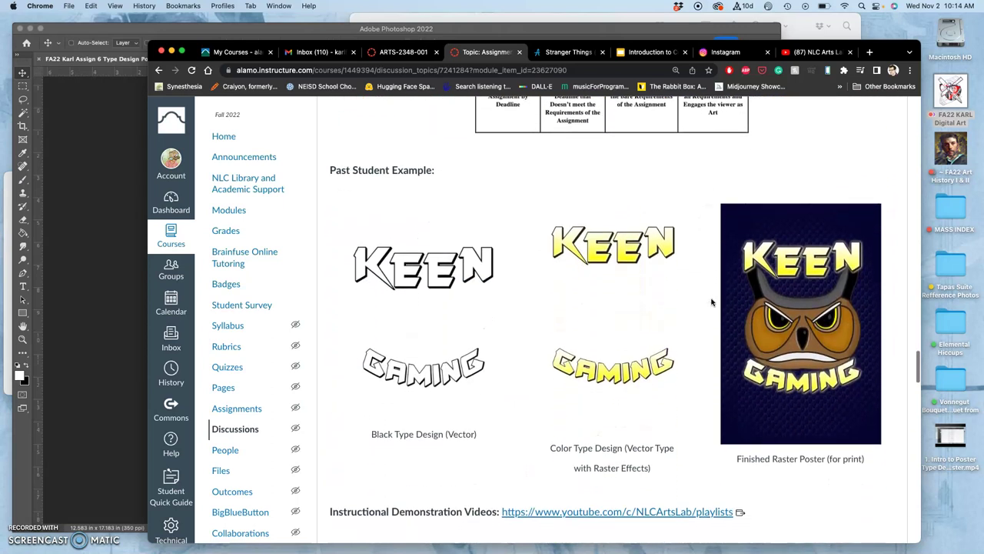
{"action": "scroll", "coordinate": [710, 338], "scroll_direction": "down", "scroll_amount": 3}
{"action": "scroll", "coordinate": [711, 342], "scroll_direction": "down", "scroll_amount": 8}
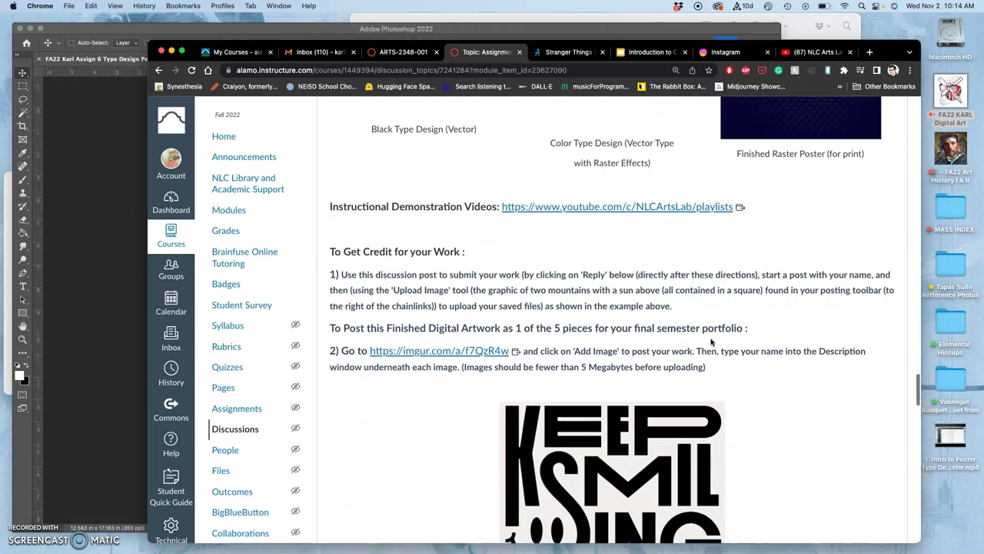
- Browse the finished Day of the Dead poster examples and zoom the page out to 90%
{"action": "scroll", "coordinate": [711, 343], "scroll_direction": "down", "scroll_amount": 5}
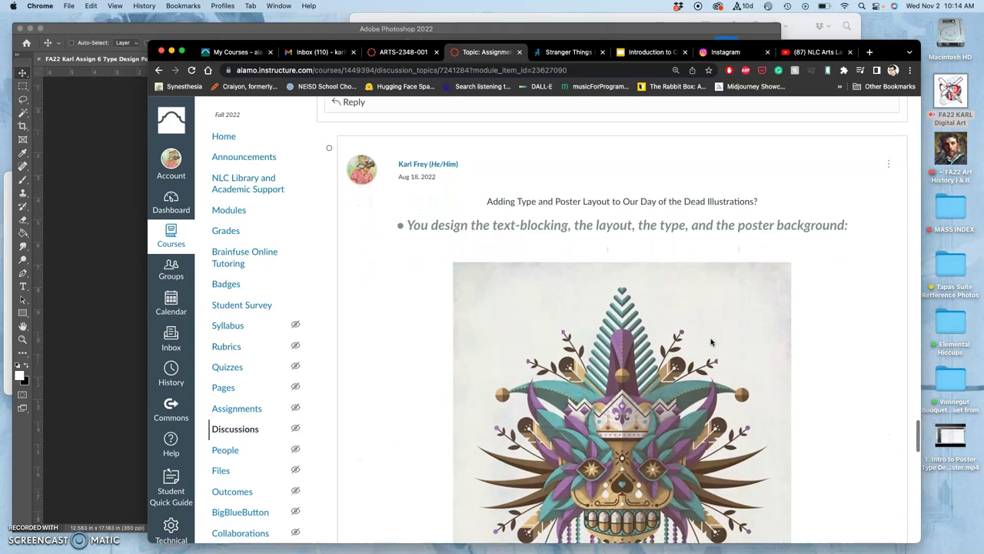
{"action": "scroll", "coordinate": [711, 342], "scroll_direction": "down", "scroll_amount": 4}
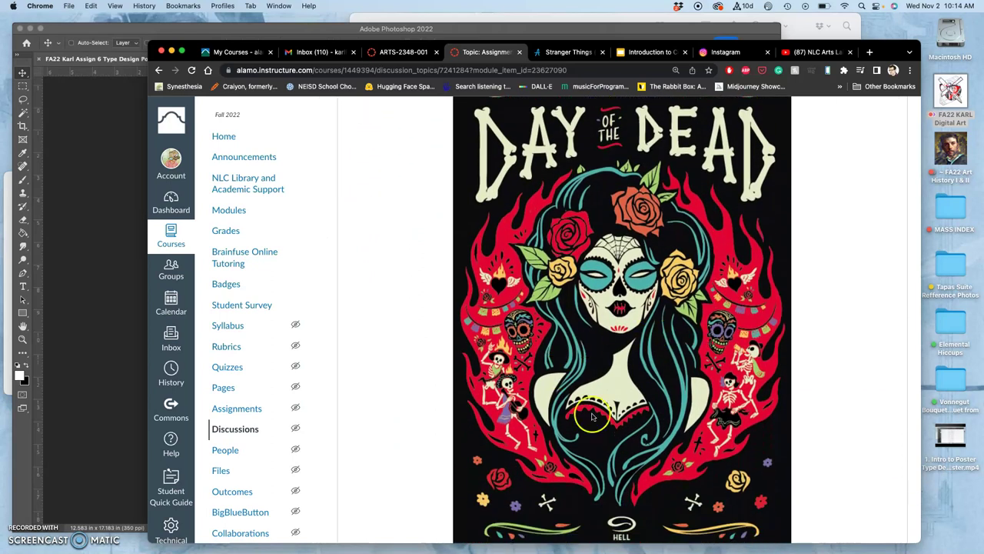
{"action": "scroll", "coordinate": [573, 166], "scroll_direction": "down", "scroll_amount": 2}
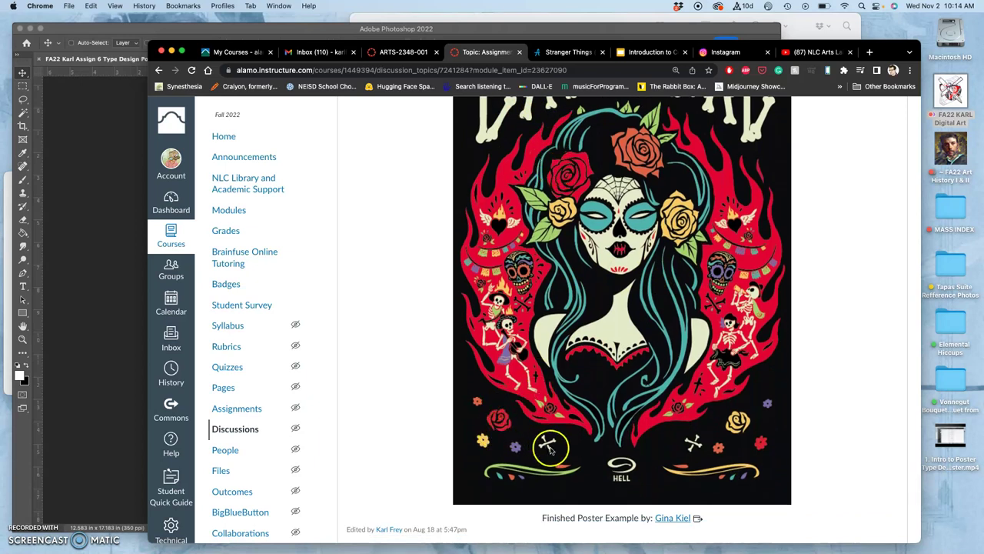
{"action": "scroll", "coordinate": [607, 396], "scroll_direction": "up", "scroll_amount": 3}
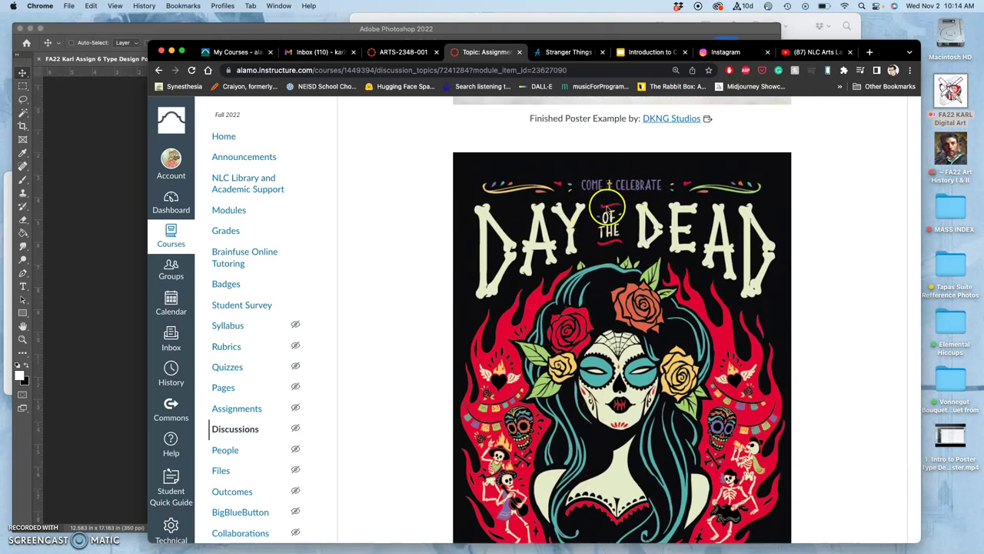
{"action": "scroll", "coordinate": [649, 263], "scroll_direction": "down", "scroll_amount": 2}
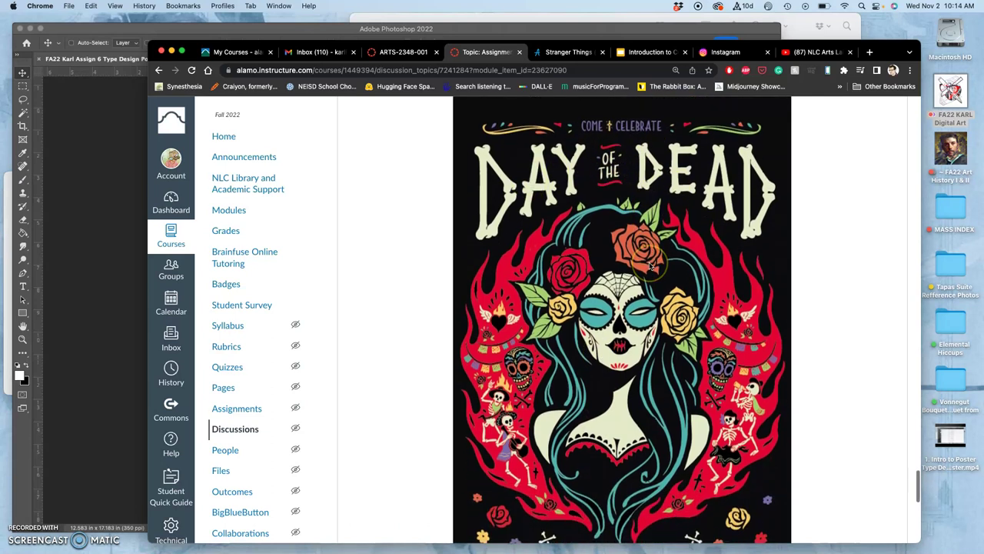
{"action": "key", "text": "super+minus"}
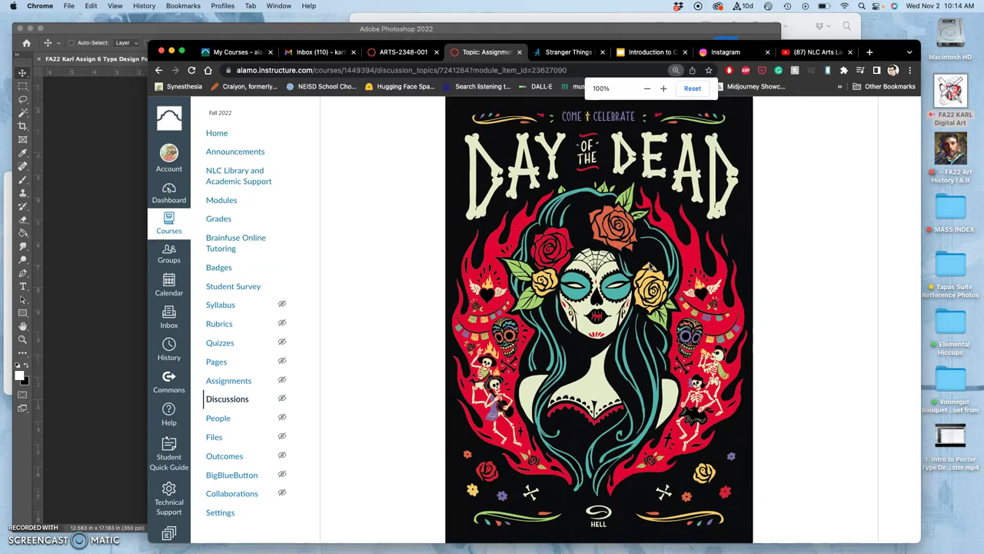
{"action": "key", "text": "super+minus"}
{"action": "scroll", "coordinate": [650, 265], "scroll_direction": "up", "scroll_amount": 10}
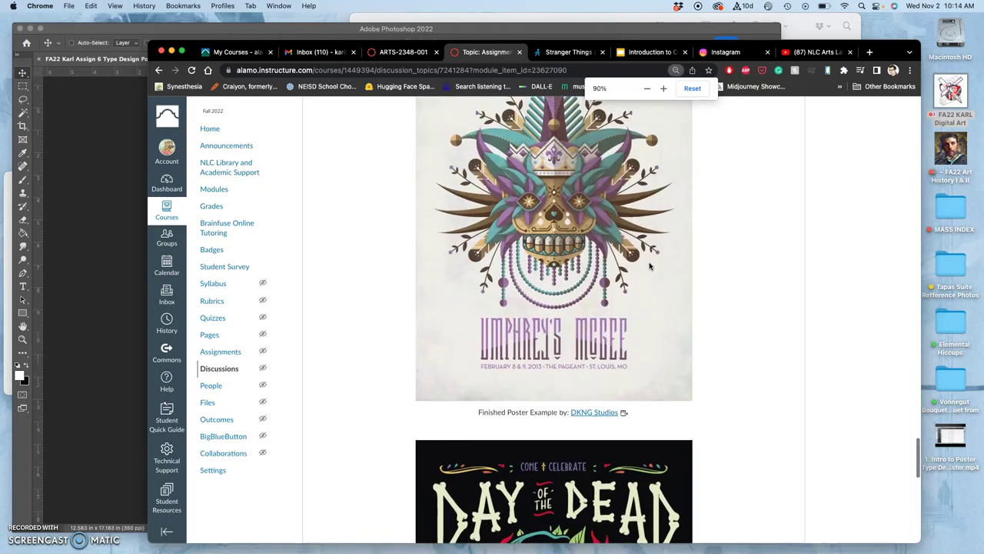
{"action": "scroll", "coordinate": [650, 265], "scroll_direction": "up", "scroll_amount": 1}
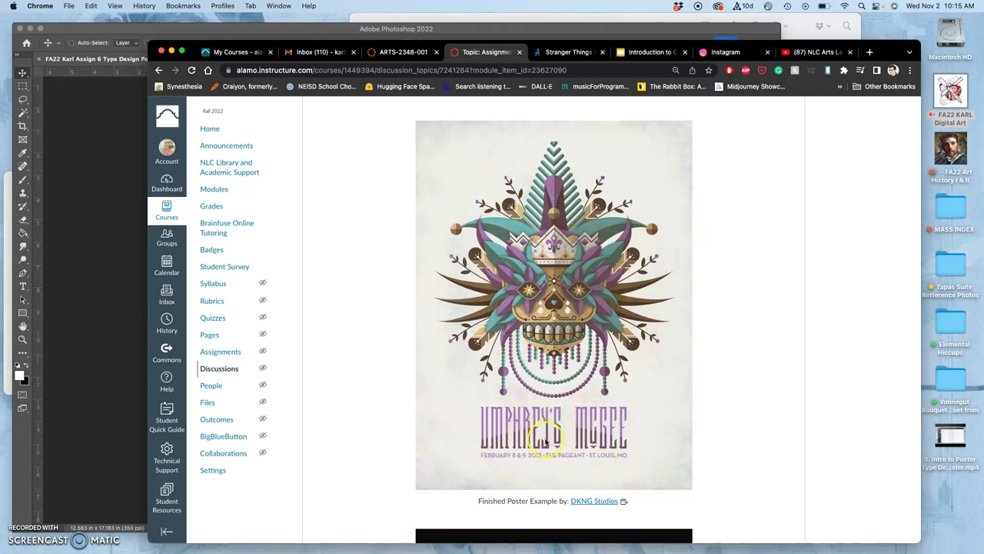
- Scroll down to the reply with the hand-drawn Day of the Dead text-blocking sketch
{"action": "scroll", "coordinate": [561, 336], "scroll_direction": "down", "scroll_amount": 10}
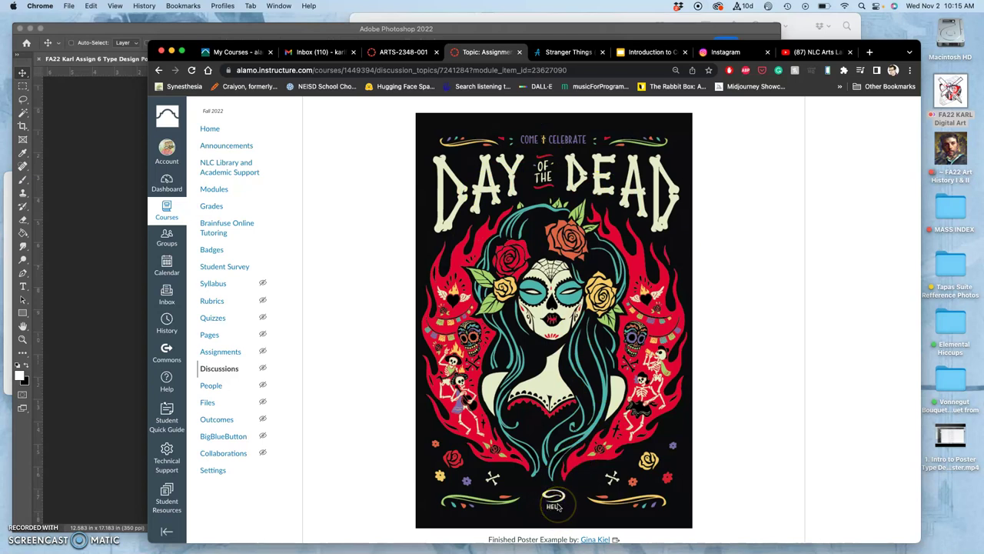
{"action": "scroll", "coordinate": [559, 505], "scroll_direction": "down", "scroll_amount": 3}
{"action": "scroll", "coordinate": [558, 507], "scroll_direction": "up", "scroll_amount": 10}
{"action": "scroll", "coordinate": [560, 528], "scroll_direction": "down", "scroll_amount": 3}
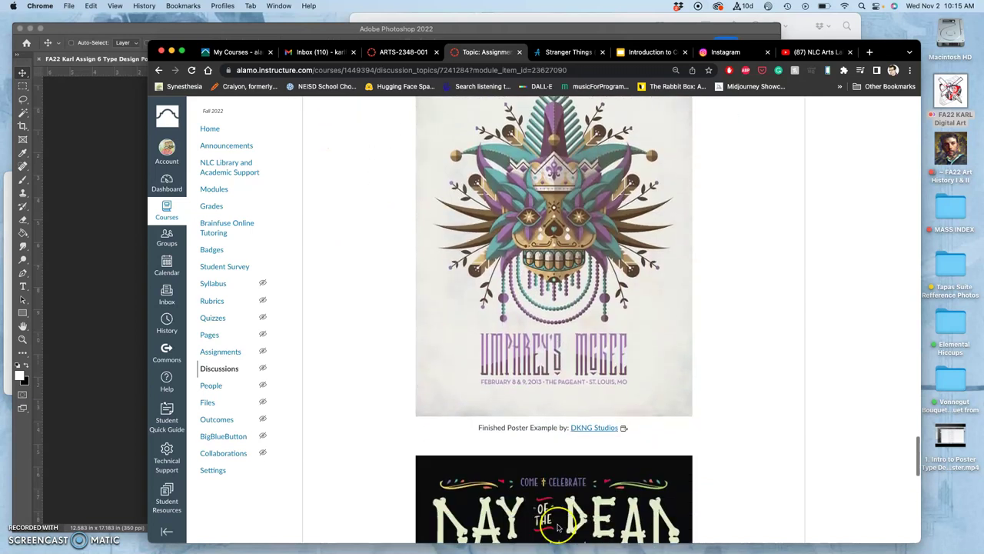
{"action": "scroll", "coordinate": [559, 527], "scroll_direction": "down", "scroll_amount": 5}
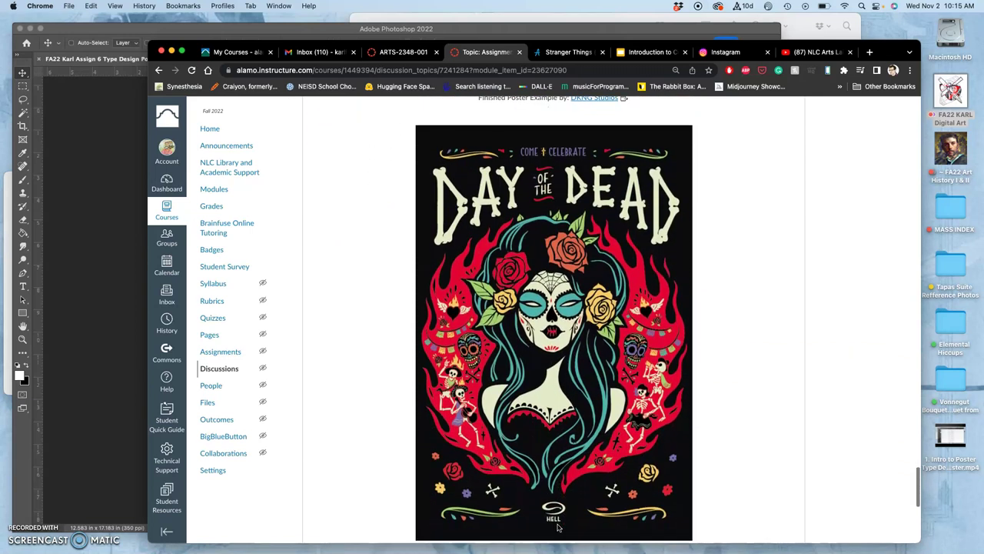
{"action": "scroll", "coordinate": [559, 528], "scroll_direction": "down", "scroll_amount": 1}
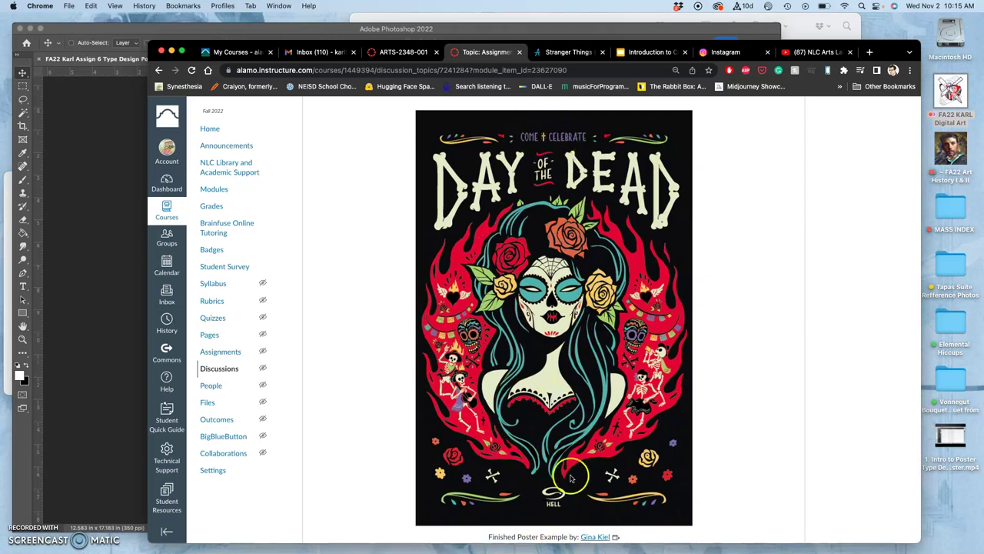
{"action": "scroll", "coordinate": [575, 475], "scroll_direction": "down", "scroll_amount": 10}
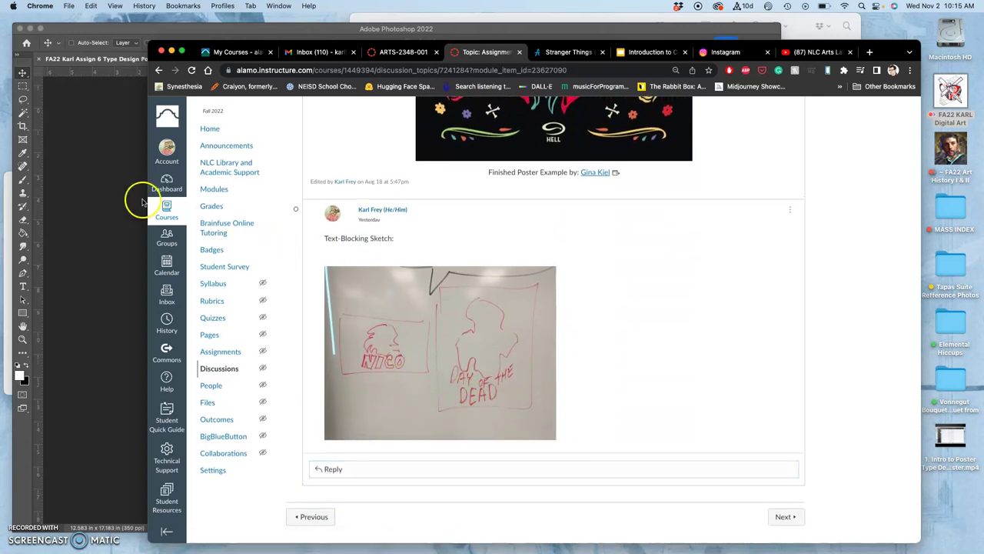
- Cancel a File > Open in Photoshop, recheck the Canvas sketch, and return to the poster document
{"action": "left_click", "coordinate": [120, 185]}
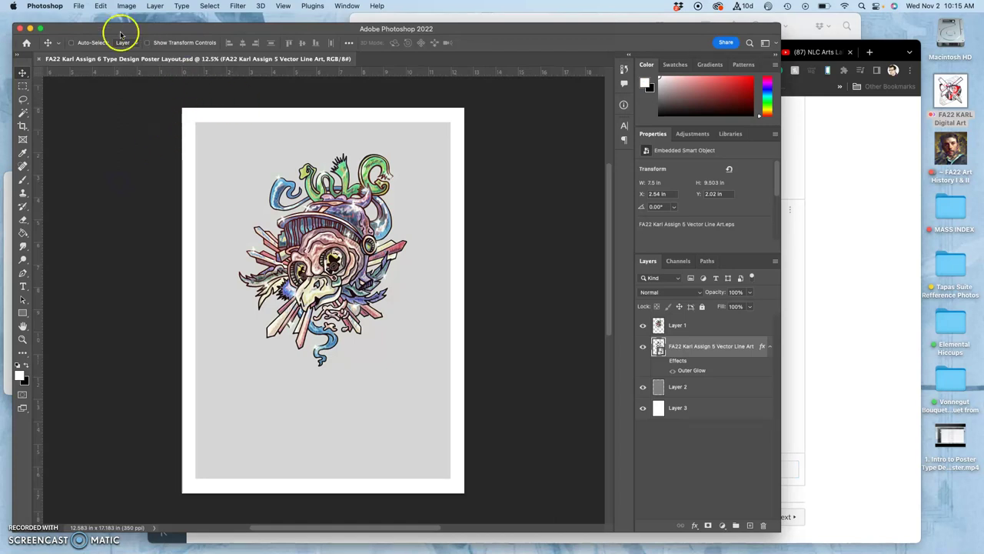
{"action": "left_click", "coordinate": [79, 6]}
{"action": "left_click", "coordinate": [85, 30]}
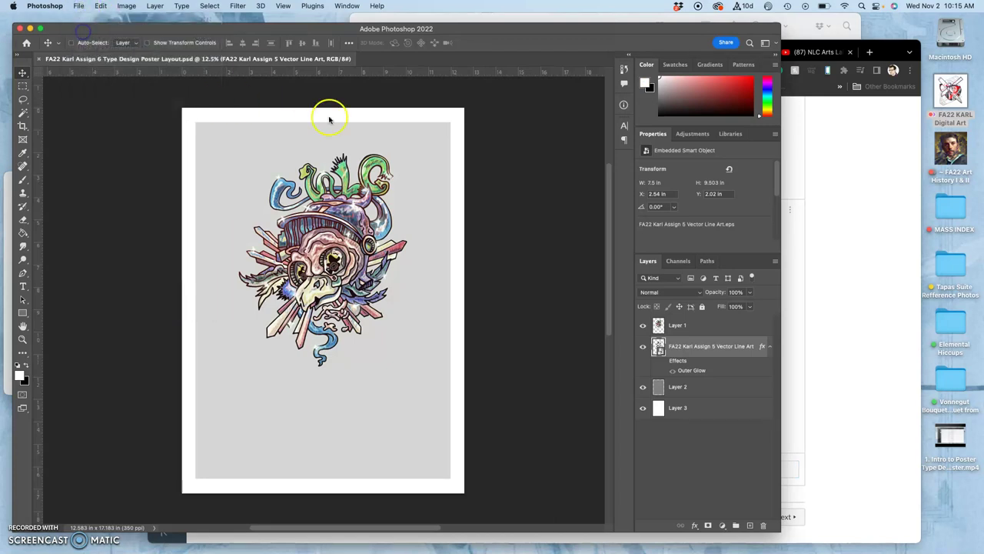
{"action": "left_click", "coordinate": [627, 305]}
{"action": "left_click", "coordinate": [849, 230]}
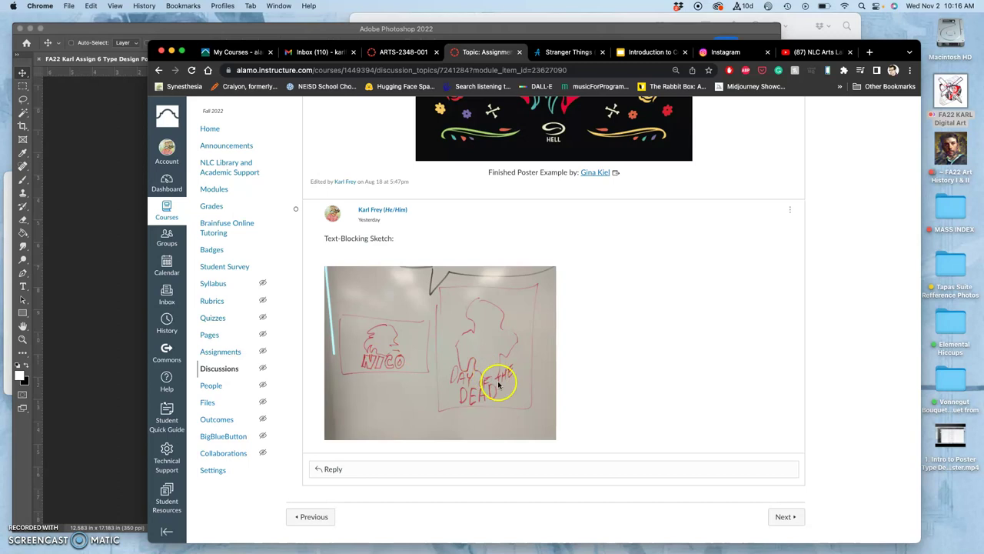
{"action": "left_click", "coordinate": [121, 292]}
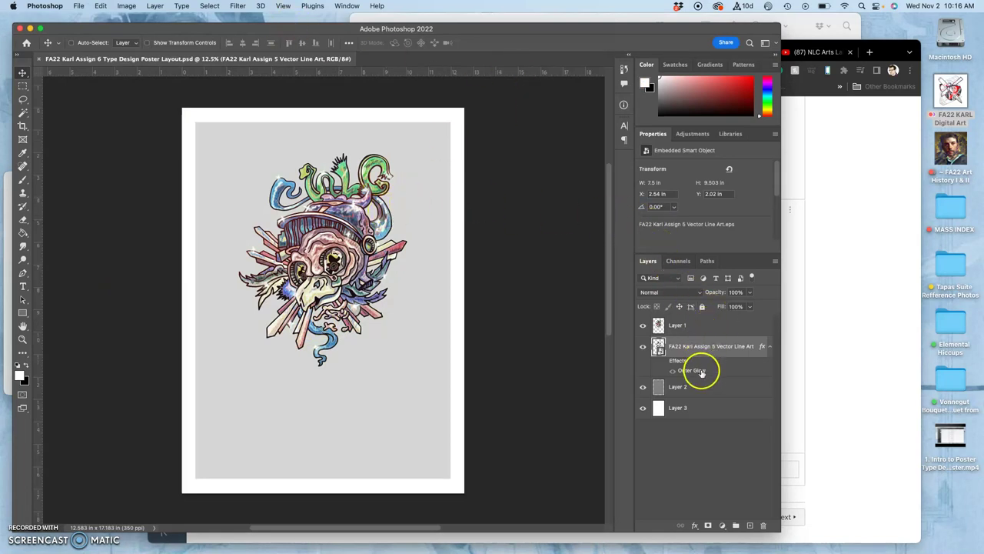
- Add a new layer beneath the FA22 vector art layer and rename it 'Text Block Sketch'
{"action": "left_click", "coordinate": [751, 528]}
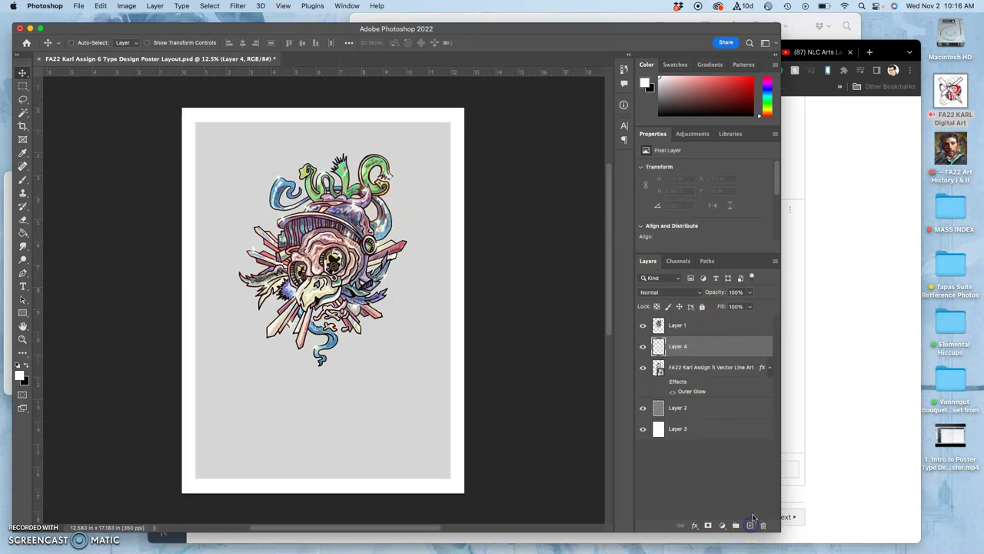
{"action": "left_click", "coordinate": [643, 325]}
{"action": "left_click", "coordinate": [644, 325]}
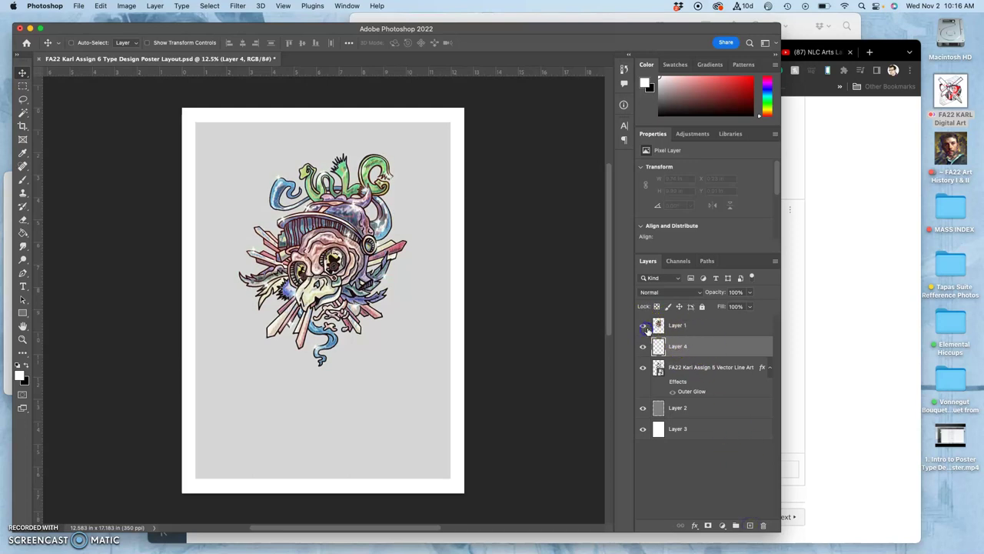
{"action": "left_click_drag", "start_coordinate": [673, 367], "coordinate": [675, 339]}
{"action": "left_click", "coordinate": [684, 389]}
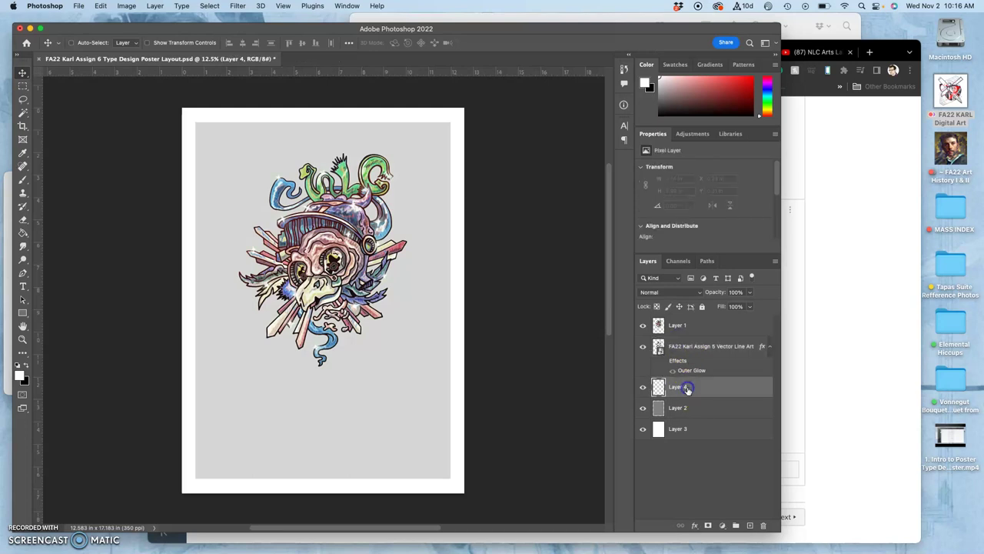
{"action": "left_click", "coordinate": [680, 387]}
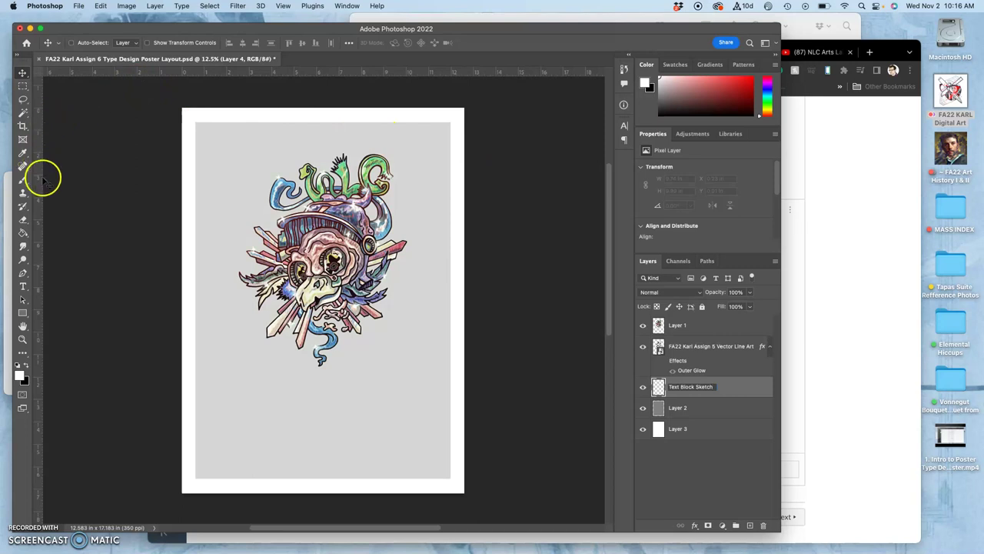
{"action": "key", "text": "Return"}
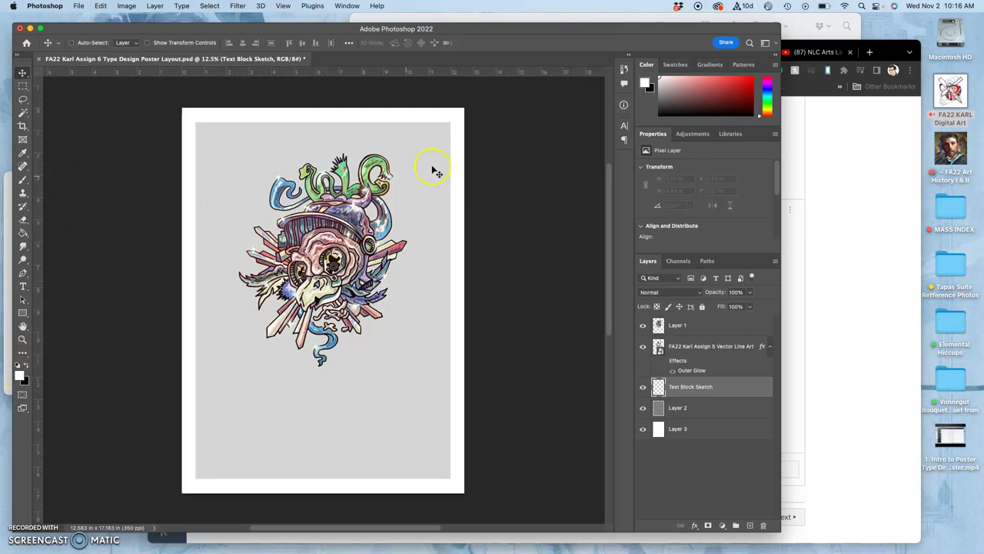
- Pick bright red, set a 41 px brush at 70% opacity, and paint the letter D below the skull
{"action": "left_click", "coordinate": [748, 82]}
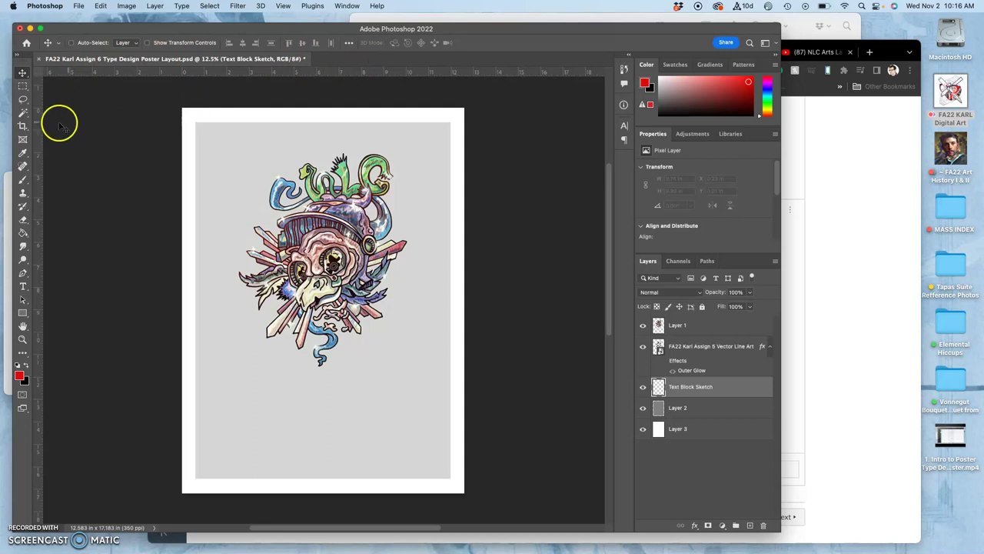
{"action": "left_click", "coordinate": [23, 178]}
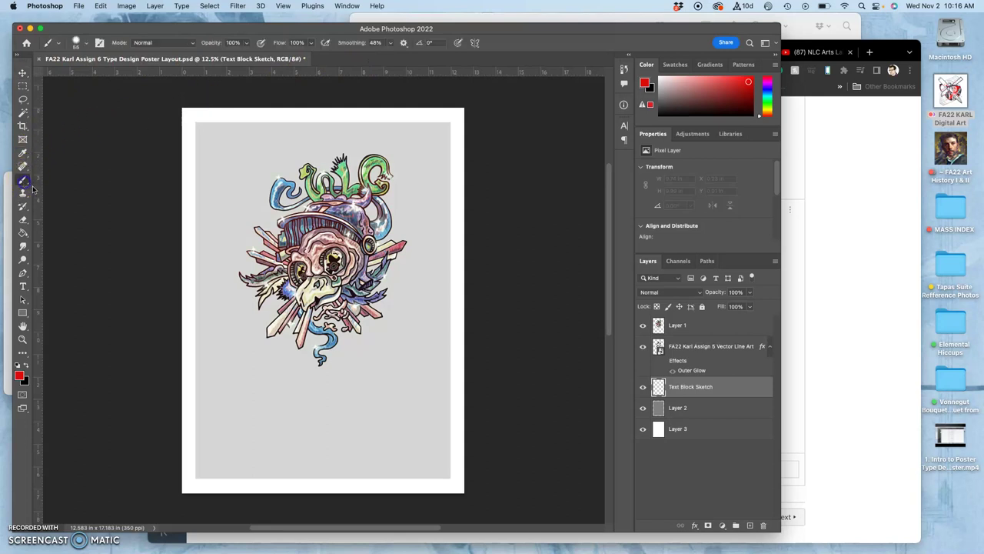
{"action": "left_click", "coordinate": [80, 42]}
{"action": "left_click_drag", "start_coordinate": [86, 74], "coordinate": [83, 74]}
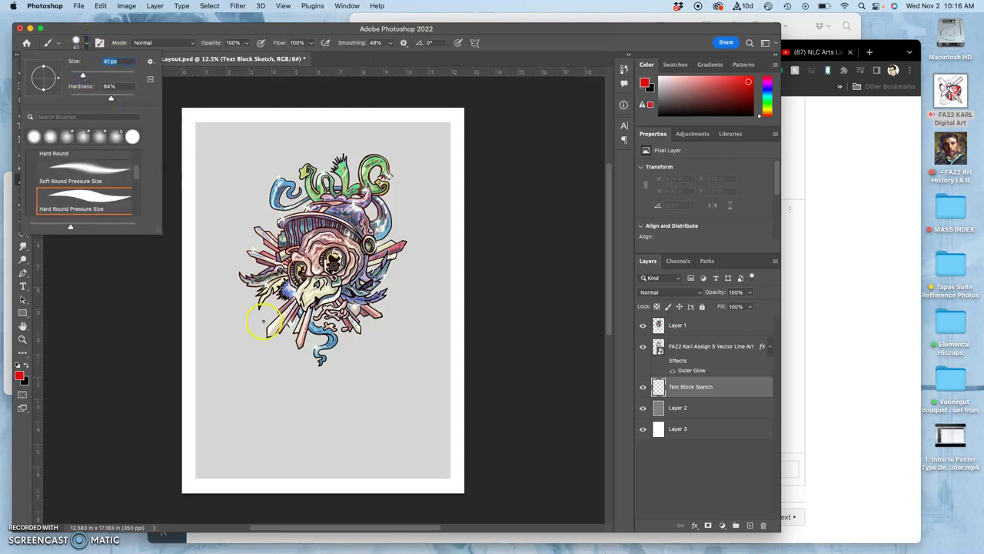
{"action": "left_click", "coordinate": [246, 42]}
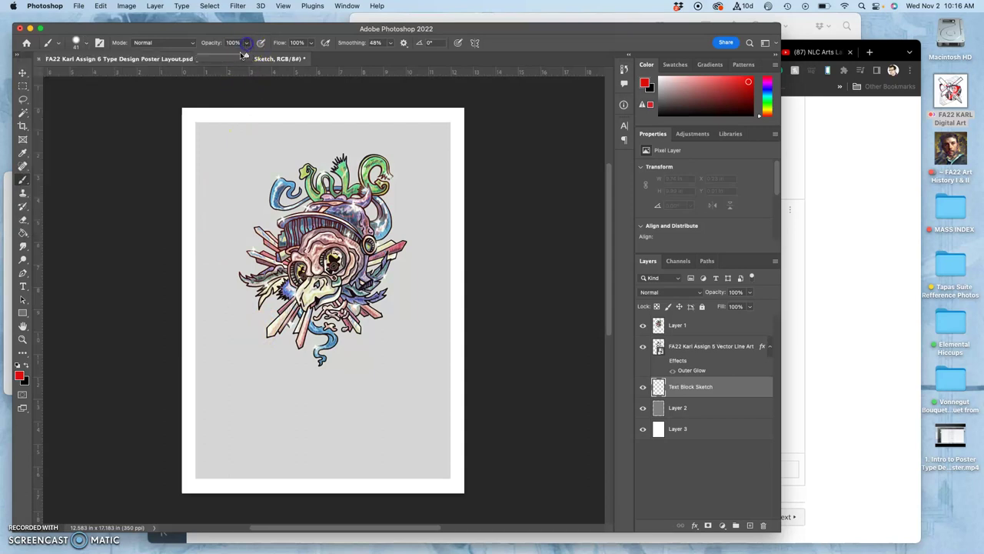
{"action": "left_click_drag", "start_coordinate": [246, 56], "coordinate": [231, 55]}
{"action": "mouse_move", "coordinate": [234, 336]}
{"action": "left_mouse_down"}
{"action": "mouse_move", "coordinate": [263, 341]}
{"action": "mouse_move", "coordinate": [236, 361]}
{"action": "mouse_move", "coordinate": [238, 338]}
{"action": "mouse_move", "coordinate": [229, 390]}
{"action": "mouse_move", "coordinate": [255, 374]}
{"action": "mouse_move", "coordinate": [240, 332]}
{"action": "mouse_move", "coordinate": [251, 364]}
{"action": "mouse_move", "coordinate": [274, 346]}
{"action": "left_mouse_up"}
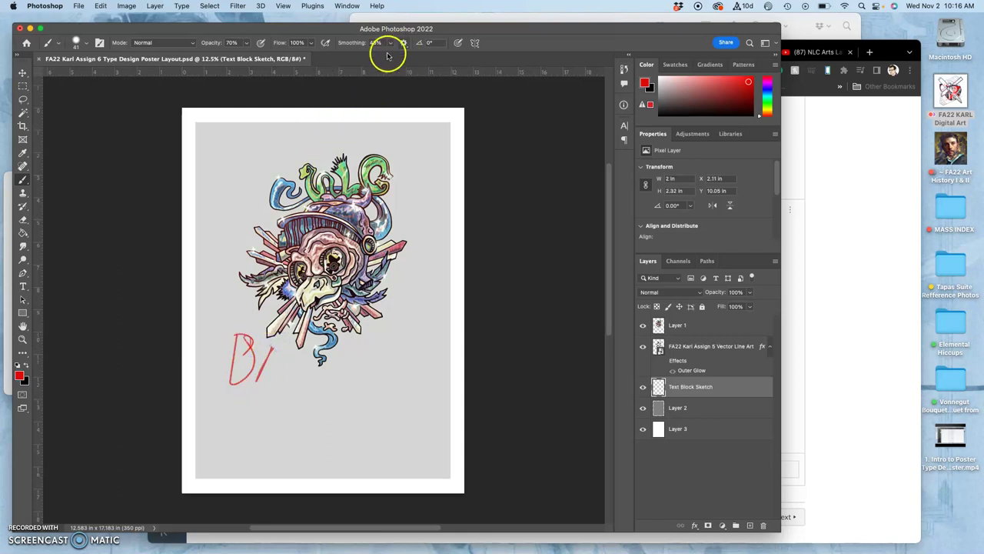
- Set brush Smoothing to 0%, finish the DAY lettering and box the words DAY and OF
{"action": "left_click_drag", "start_coordinate": [354, 28], "coordinate": [355, 39]}
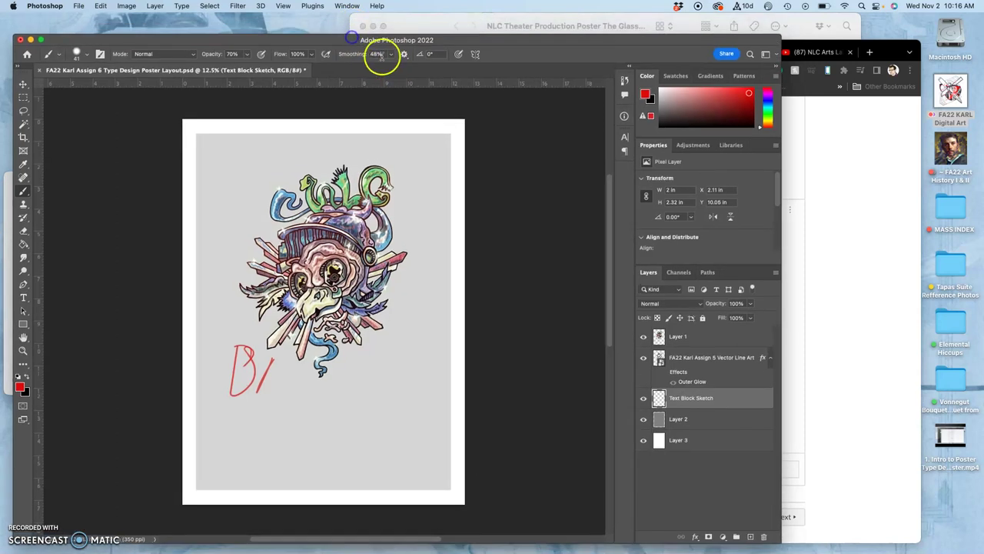
{"action": "left_click_drag", "start_coordinate": [390, 69], "coordinate": [352, 74]}
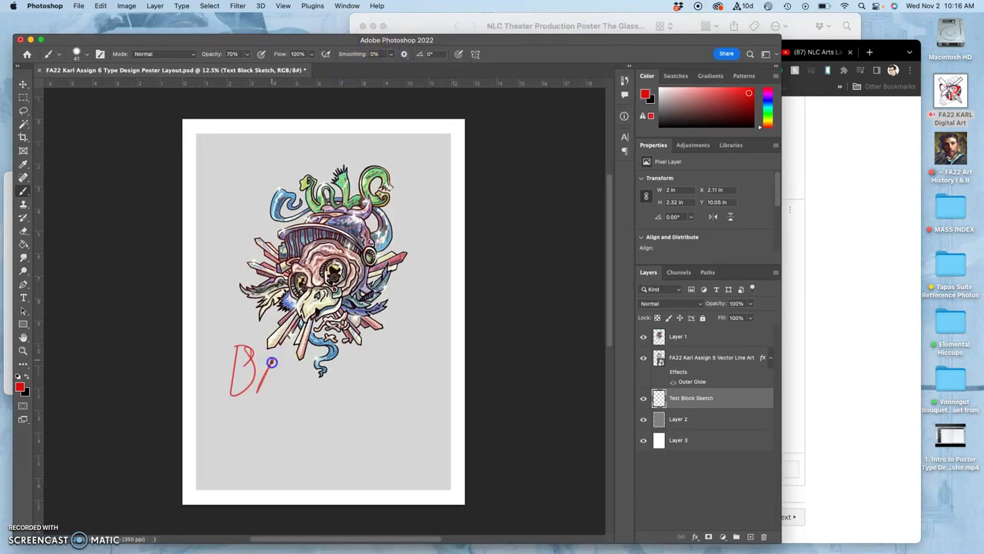
{"action": "left_click_drag", "start_coordinate": [281, 397], "coordinate": [272, 370]}
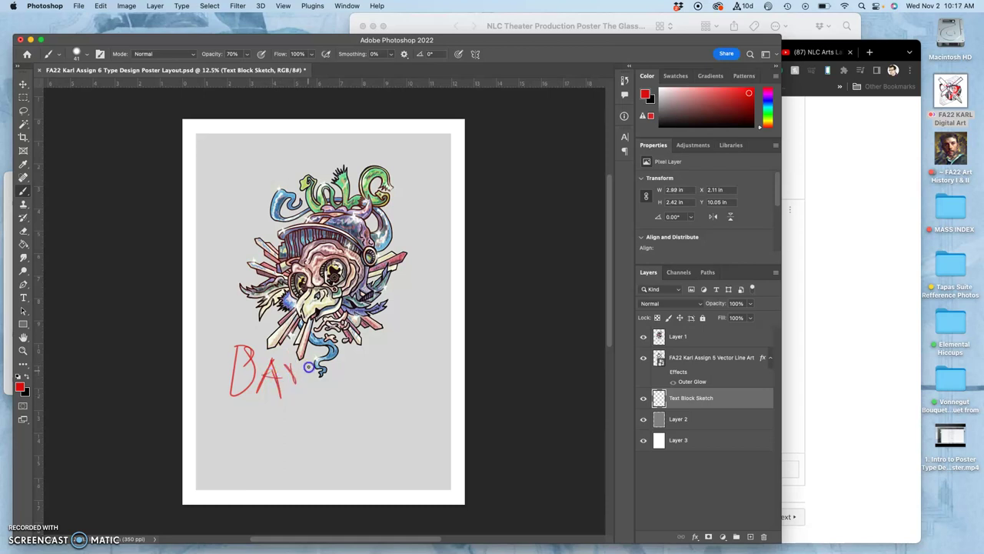
{"action": "left_click_drag", "start_coordinate": [296, 401], "coordinate": [300, 383]}
{"action": "mouse_move", "coordinate": [233, 338]}
{"action": "left_mouse_down"}
{"action": "mouse_move", "coordinate": [315, 366]}
{"action": "mouse_move", "coordinate": [310, 412]}
{"action": "mouse_move", "coordinate": [220, 399]}
{"action": "mouse_move", "coordinate": [229, 344]}
{"action": "left_mouse_up"}
{"action": "mouse_move", "coordinate": [332, 371]}
{"action": "left_mouse_down"}
{"action": "mouse_move", "coordinate": [365, 385]}
{"action": "mouse_move", "coordinate": [383, 379]}
{"action": "mouse_move", "coordinate": [380, 347]}
{"action": "mouse_move", "coordinate": [332, 357]}
{"action": "left_mouse_up"}
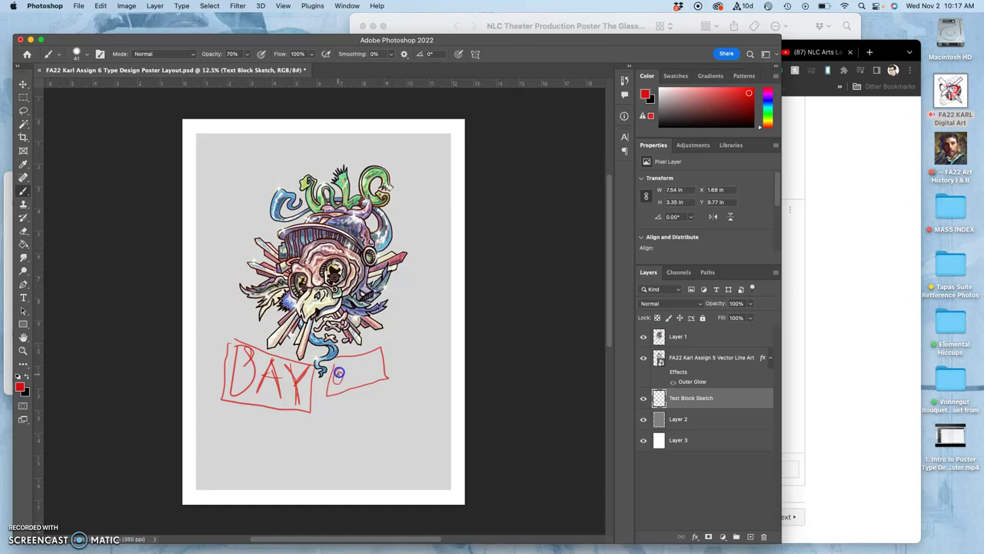
{"action": "left_click", "coordinate": [353, 390]}
{"action": "mouse_move", "coordinate": [355, 384]}
{"action": "left_mouse_down"}
{"action": "mouse_move", "coordinate": [355, 408]}
{"action": "mouse_move", "coordinate": [402, 395]}
{"action": "mouse_move", "coordinate": [400, 362]}
{"action": "mouse_move", "coordinate": [354, 376]}
{"action": "mouse_move", "coordinate": [370, 376]}
{"action": "mouse_move", "coordinate": [365, 393]}
{"action": "mouse_move", "coordinate": [390, 389]}
{"action": "left_mouse_up"}
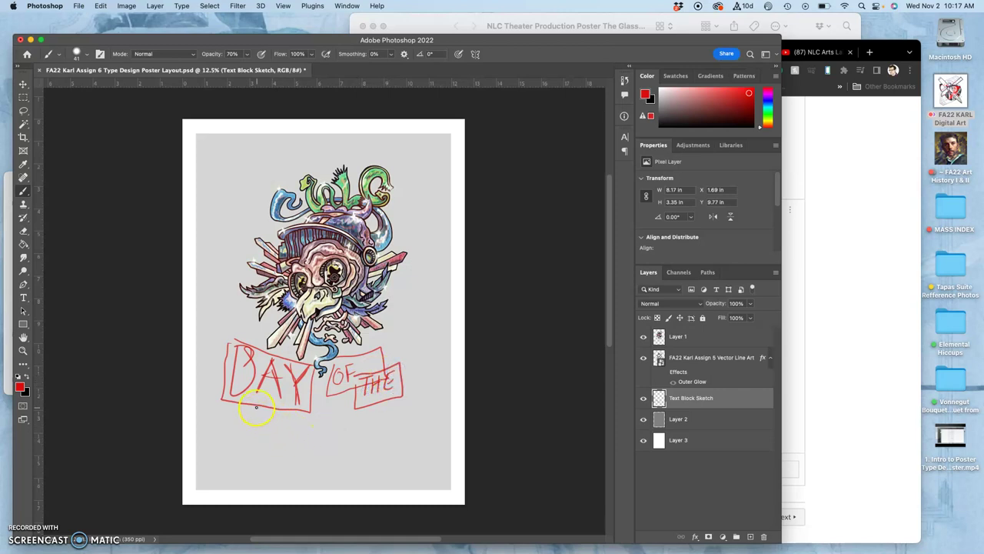
- Paint a large boxed DEAD! below, then hide Layer 1 and the skull line art
{"action": "mouse_move", "coordinate": [257, 406]}
{"action": "left_mouse_down"}
{"action": "mouse_move", "coordinate": [257, 474]}
{"action": "mouse_move", "coordinate": [302, 423]}
{"action": "mouse_move", "coordinate": [256, 399]}
{"action": "mouse_move", "coordinate": [257, 474]}
{"action": "left_mouse_up"}
{"action": "mouse_move", "coordinate": [302, 415]}
{"action": "left_mouse_down"}
{"action": "mouse_move", "coordinate": [328, 463]}
{"action": "mouse_move", "coordinate": [323, 432]}
{"action": "mouse_move", "coordinate": [312, 471]}
{"action": "left_mouse_up"}
{"action": "mouse_move", "coordinate": [341, 400]}
{"action": "left_mouse_down"}
{"action": "mouse_move", "coordinate": [360, 465]}
{"action": "mouse_move", "coordinate": [387, 399]}
{"action": "mouse_move", "coordinate": [366, 467]}
{"action": "left_mouse_up"}
{"action": "left_click_drag", "start_coordinate": [406, 413], "coordinate": [400, 445]}
{"action": "left_click", "coordinate": [400, 455]}
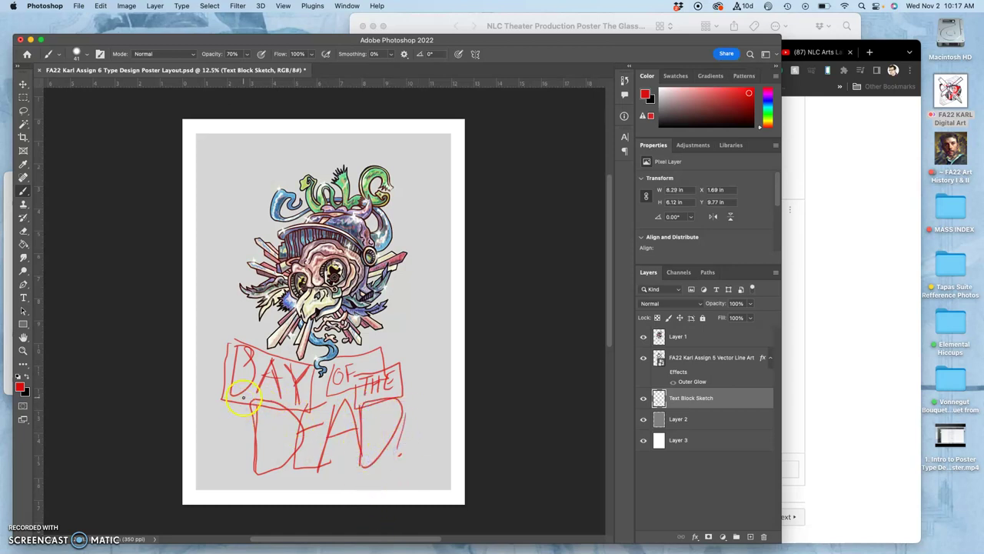
{"action": "mouse_move", "coordinate": [243, 397]}
{"action": "left_mouse_down"}
{"action": "mouse_move", "coordinate": [242, 469]}
{"action": "mouse_move", "coordinate": [417, 470]}
{"action": "mouse_move", "coordinate": [417, 389]}
{"action": "mouse_move", "coordinate": [396, 389]}
{"action": "left_mouse_up"}
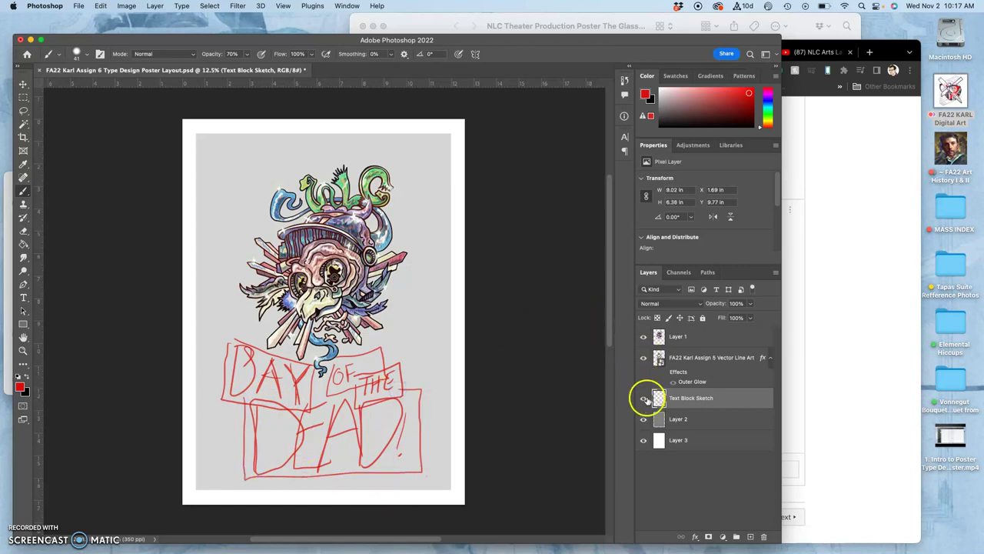
{"action": "left_click", "coordinate": [643, 336]}
{"action": "left_click", "coordinate": [643, 358]}
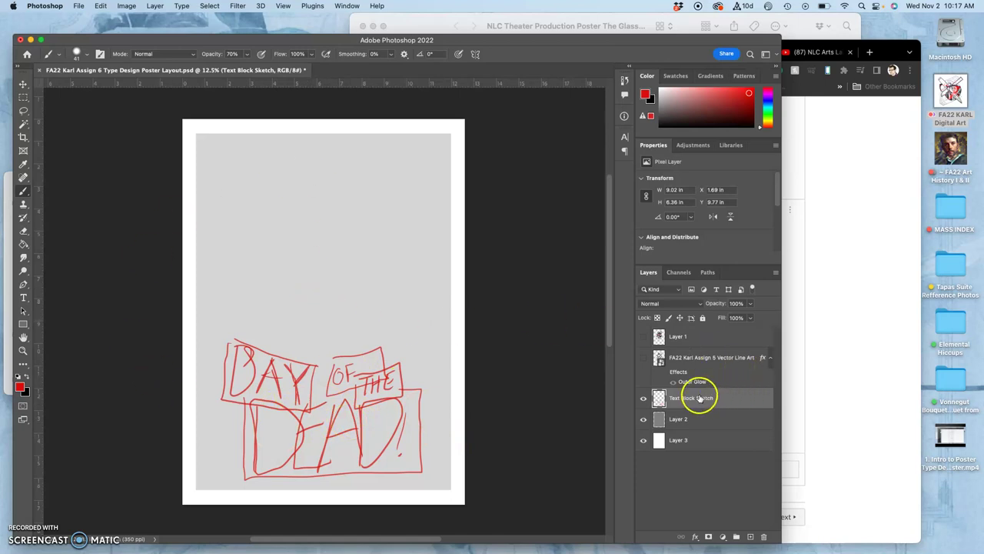
- Add a new Layer 4, hide the Text Block Sketch and show the coloured skull artwork
{"action": "left_click", "coordinate": [644, 358]}
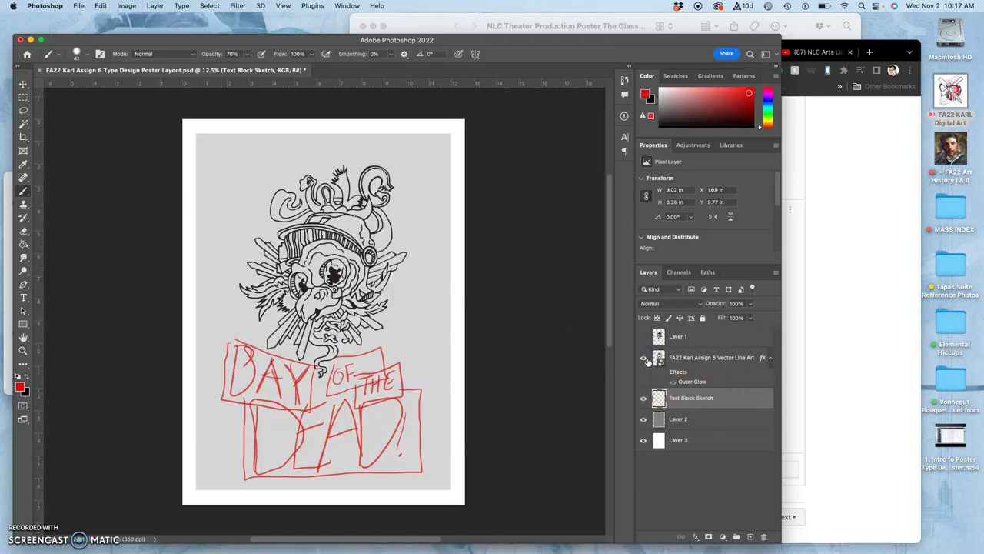
{"action": "left_click", "coordinate": [644, 358]}
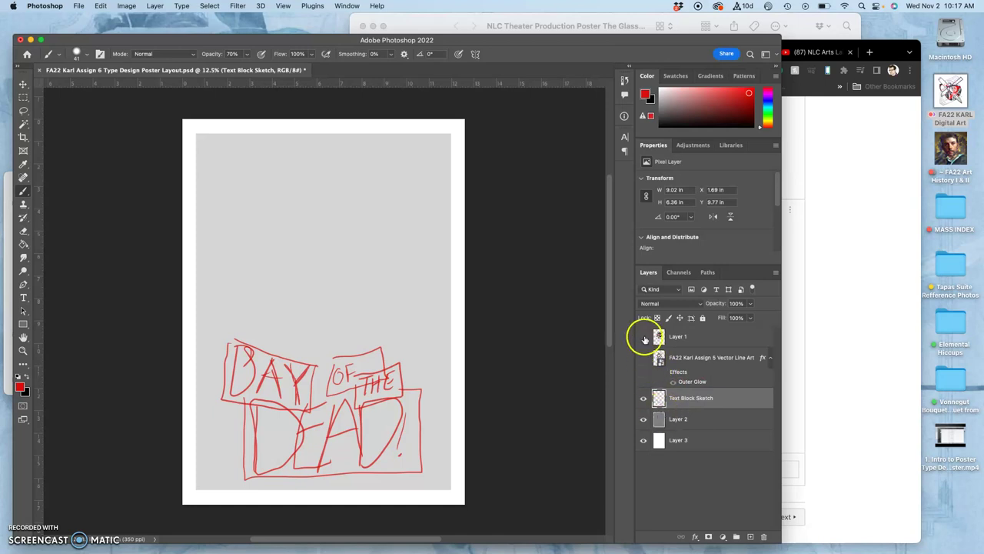
{"action": "left_click", "coordinate": [644, 339]}
{"action": "left_click", "coordinate": [645, 339]}
{"action": "left_click", "coordinate": [750, 536]}
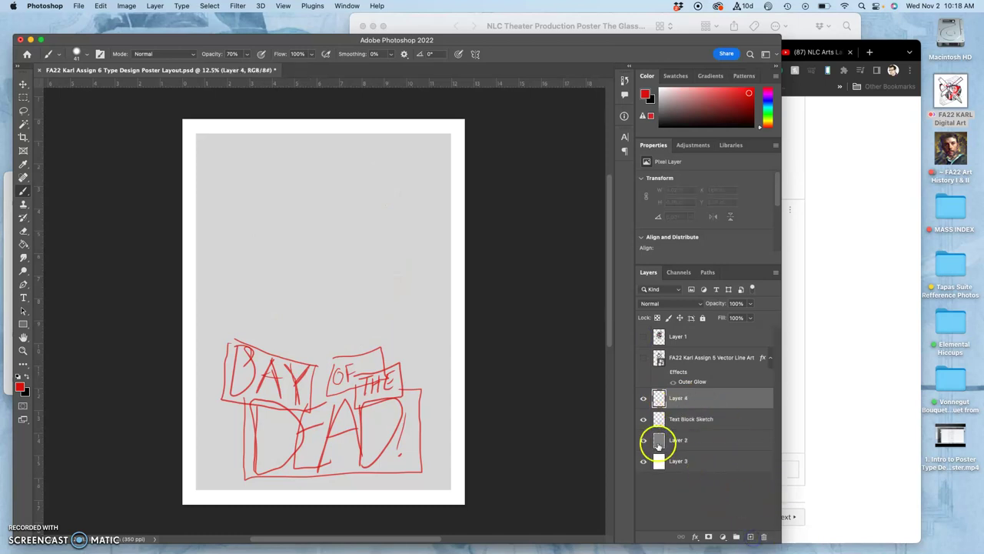
{"action": "left_click", "coordinate": [644, 418]}
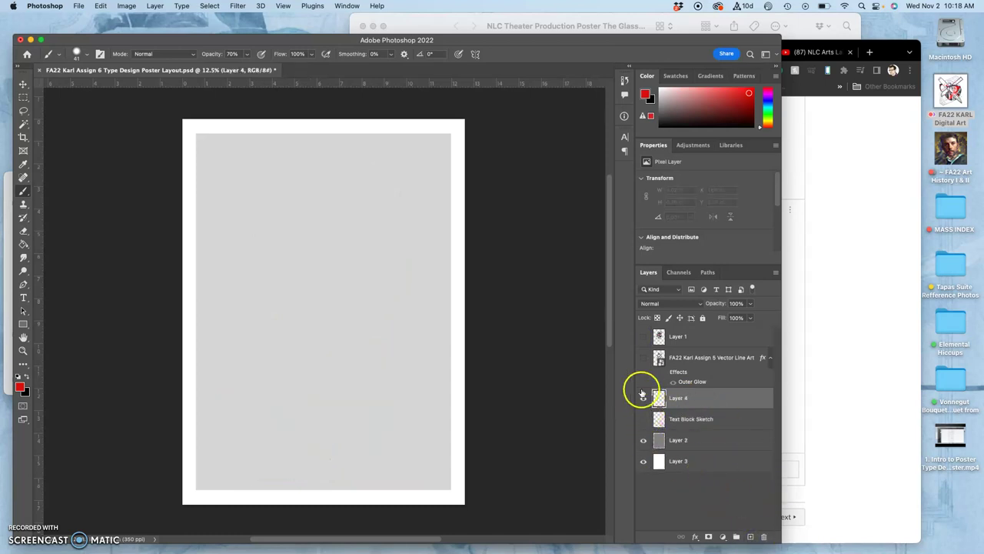
{"action": "left_click", "coordinate": [645, 337]}
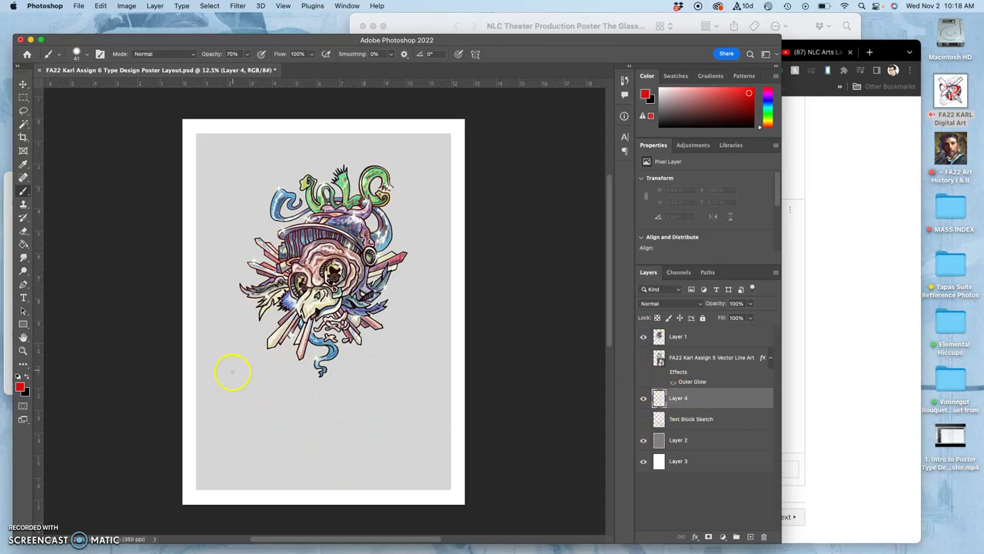
- Sketch a boxed DAY at the top of the new layout
{"action": "mouse_move", "coordinate": [221, 367]}
{"action": "left_mouse_down"}
{"action": "mouse_move", "coordinate": [259, 343]}
{"action": "mouse_move", "coordinate": [303, 343]}
{"action": "mouse_move", "coordinate": [300, 395]}
{"action": "left_mouse_up"}
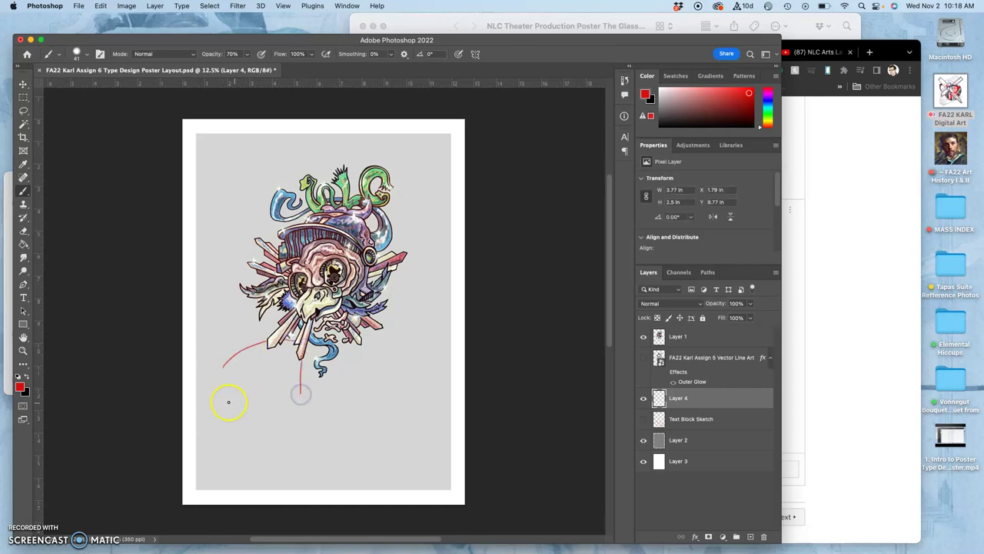
{"action": "mouse_move", "coordinate": [215, 359]}
{"action": "left_mouse_down"}
{"action": "mouse_move", "coordinate": [223, 403]}
{"action": "mouse_move", "coordinate": [308, 386]}
{"action": "left_mouse_up"}
{"action": "mouse_move", "coordinate": [233, 358]}
{"action": "left_mouse_down"}
{"action": "mouse_move", "coordinate": [233, 390]}
{"action": "mouse_move", "coordinate": [260, 355]}
{"action": "mouse_move", "coordinate": [268, 391]}
{"action": "mouse_move", "coordinate": [275, 375]}
{"action": "left_mouse_up"}
{"action": "left_click_drag", "start_coordinate": [281, 358], "coordinate": [275, 393]}
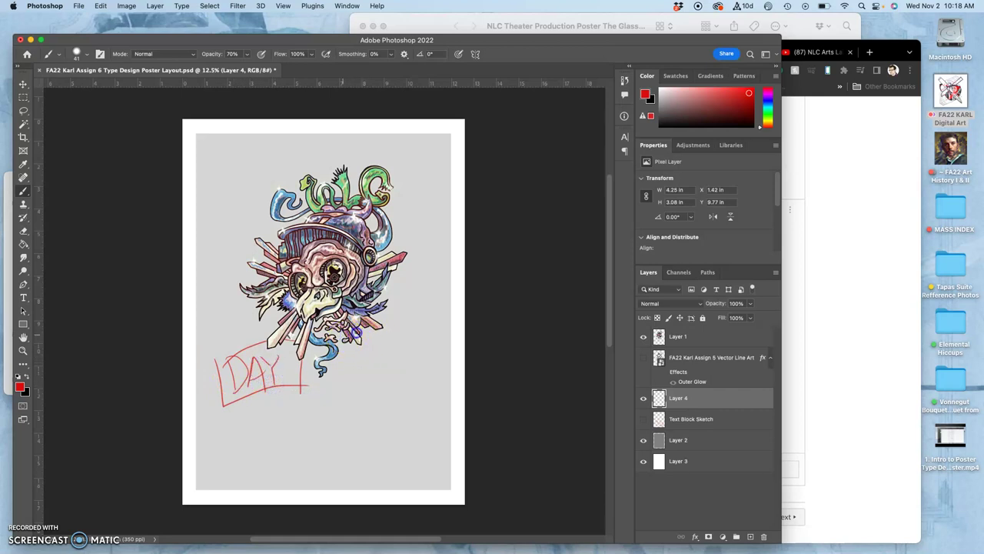
- Sketch OF THE inside a framed box to the right
{"action": "mouse_move", "coordinate": [362, 333]}
{"action": "left_mouse_down"}
{"action": "mouse_move", "coordinate": [440, 340]}
{"action": "mouse_move", "coordinate": [419, 363]}
{"action": "left_mouse_up"}
{"action": "left_click_drag", "start_coordinate": [340, 335], "coordinate": [340, 377]}
{"action": "left_click_drag", "start_coordinate": [340, 377], "coordinate": [421, 376]}
{"action": "mouse_move", "coordinate": [351, 343]}
{"action": "left_mouse_down"}
{"action": "mouse_move", "coordinate": [385, 352]}
{"action": "mouse_move", "coordinate": [327, 376]}
{"action": "mouse_move", "coordinate": [317, 412]}
{"action": "mouse_move", "coordinate": [389, 408]}
{"action": "left_mouse_up"}
{"action": "mouse_move", "coordinate": [339, 371]}
{"action": "left_mouse_down"}
{"action": "mouse_move", "coordinate": [404, 371]}
{"action": "mouse_move", "coordinate": [384, 415]}
{"action": "left_mouse_up"}
{"action": "mouse_move", "coordinate": [342, 384]}
{"action": "left_mouse_down"}
{"action": "mouse_move", "coordinate": [342, 396]}
{"action": "mouse_move", "coordinate": [385, 376]}
{"action": "mouse_move", "coordinate": [383, 385]}
{"action": "left_mouse_up"}
- Letter DEAD underneath with a double underline and box edges on both sides
{"action": "mouse_move", "coordinate": [248, 412]}
{"action": "left_mouse_down"}
{"action": "mouse_move", "coordinate": [257, 461]}
{"action": "mouse_move", "coordinate": [249, 454]}
{"action": "left_mouse_up"}
{"action": "mouse_move", "coordinate": [280, 410]}
{"action": "left_mouse_down"}
{"action": "mouse_move", "coordinate": [306, 443]}
{"action": "mouse_move", "coordinate": [282, 432]}
{"action": "mouse_move", "coordinate": [296, 412]}
{"action": "mouse_move", "coordinate": [311, 449]}
{"action": "mouse_move", "coordinate": [337, 421]}
{"action": "mouse_move", "coordinate": [317, 433]}
{"action": "mouse_move", "coordinate": [354, 438]}
{"action": "mouse_move", "coordinate": [359, 407]}
{"action": "mouse_move", "coordinate": [356, 453]}
{"action": "left_mouse_up"}
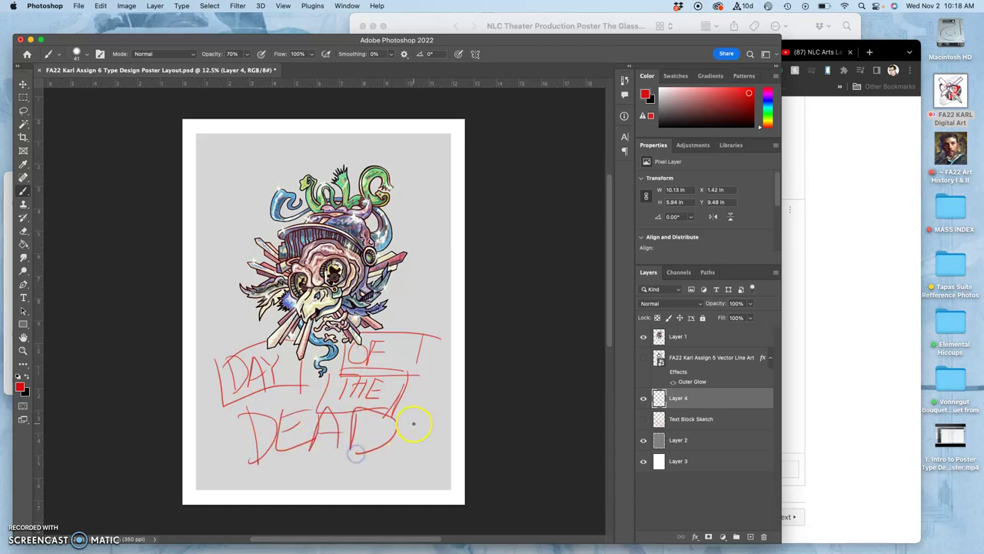
{"action": "left_click_drag", "start_coordinate": [265, 466], "coordinate": [384, 457]}
{"action": "left_click_drag", "start_coordinate": [306, 470], "coordinate": [338, 465]}
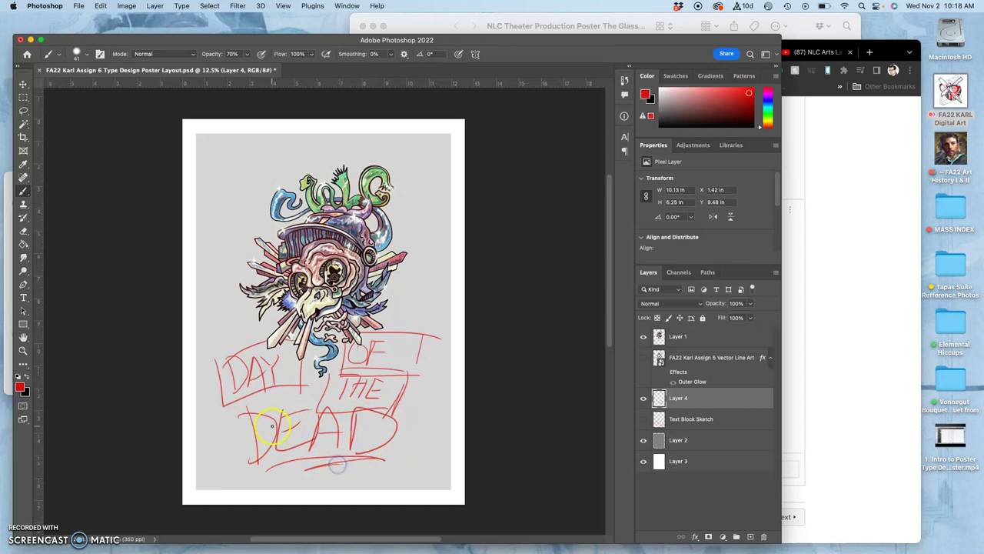
{"action": "mouse_move", "coordinate": [237, 411]}
{"action": "left_mouse_down"}
{"action": "mouse_move", "coordinate": [238, 470]}
{"action": "mouse_move", "coordinate": [323, 459]}
{"action": "left_mouse_up"}
{"action": "left_click_drag", "start_coordinate": [406, 407], "coordinate": [394, 463]}
- Compare the two lettering sketches, then add a new Layer 5 with the coloured skull visible
{"action": "left_click", "coordinate": [644, 336]}
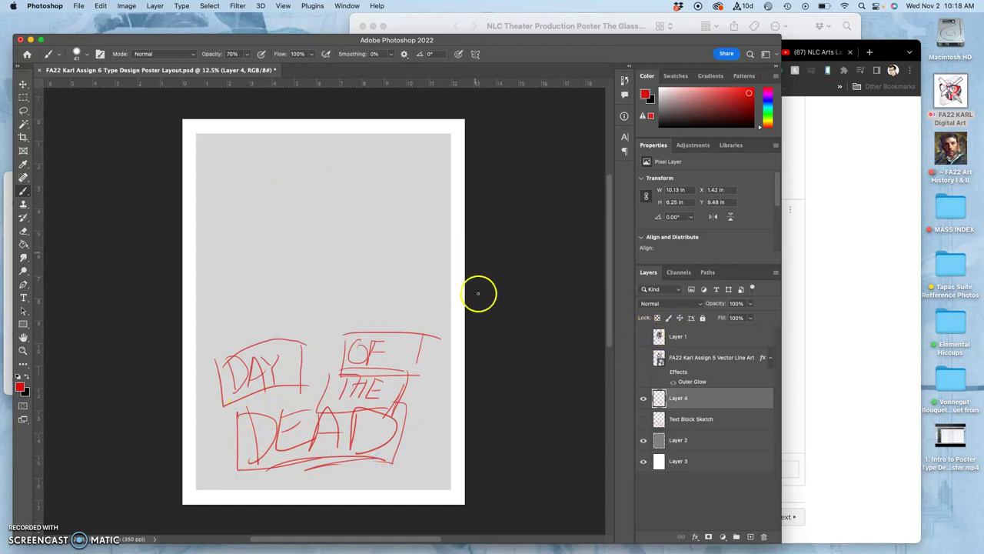
{"action": "left_click", "coordinate": [644, 418]}
{"action": "left_click", "coordinate": [644, 398]}
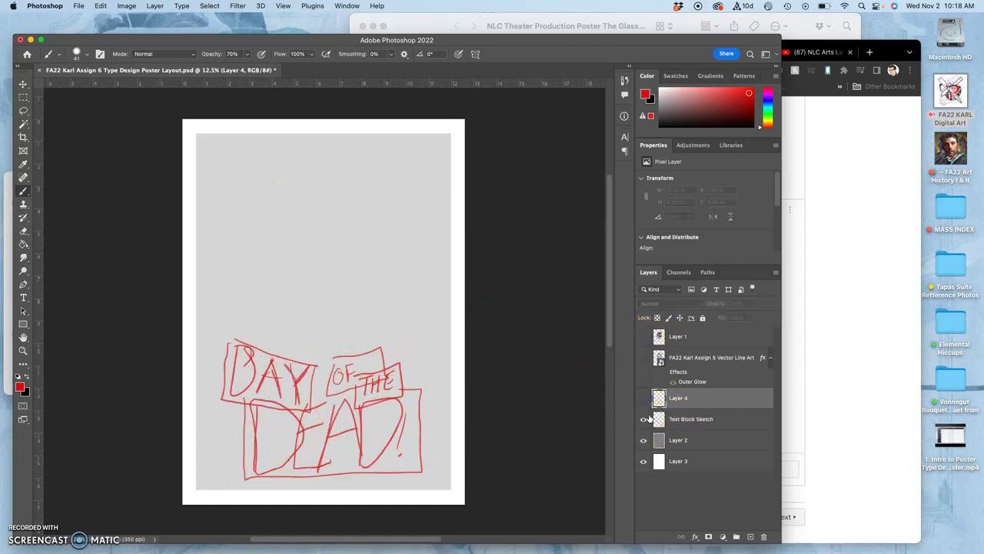
{"action": "left_click", "coordinate": [644, 398]}
{"action": "left_click", "coordinate": [643, 418]}
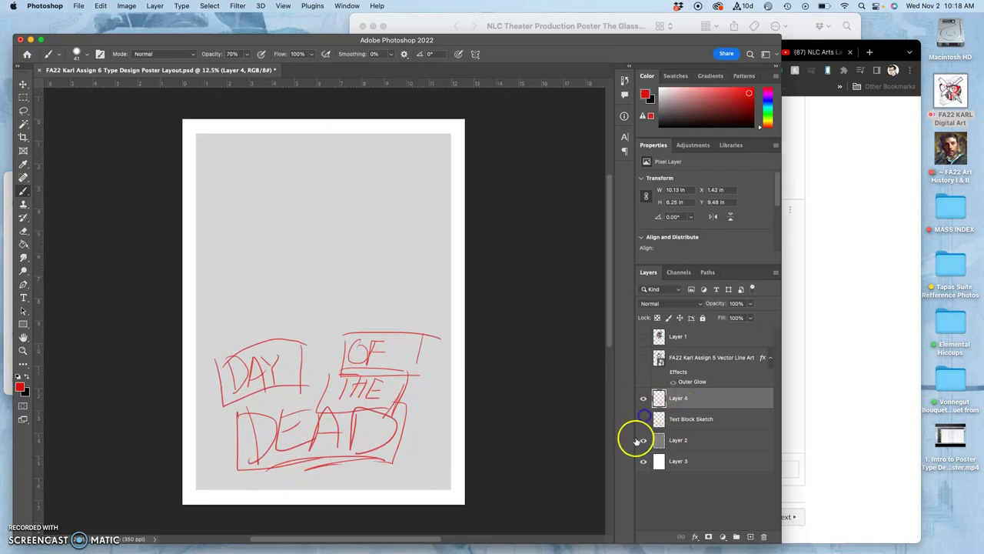
{"action": "left_click", "coordinate": [644, 418]}
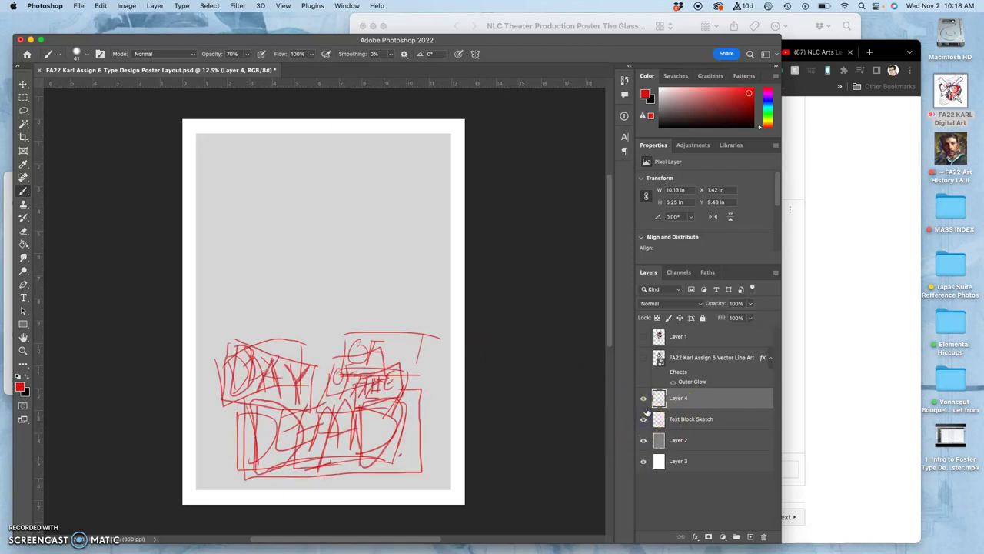
{"action": "left_click", "coordinate": [644, 398]}
{"action": "left_click", "coordinate": [644, 419]}
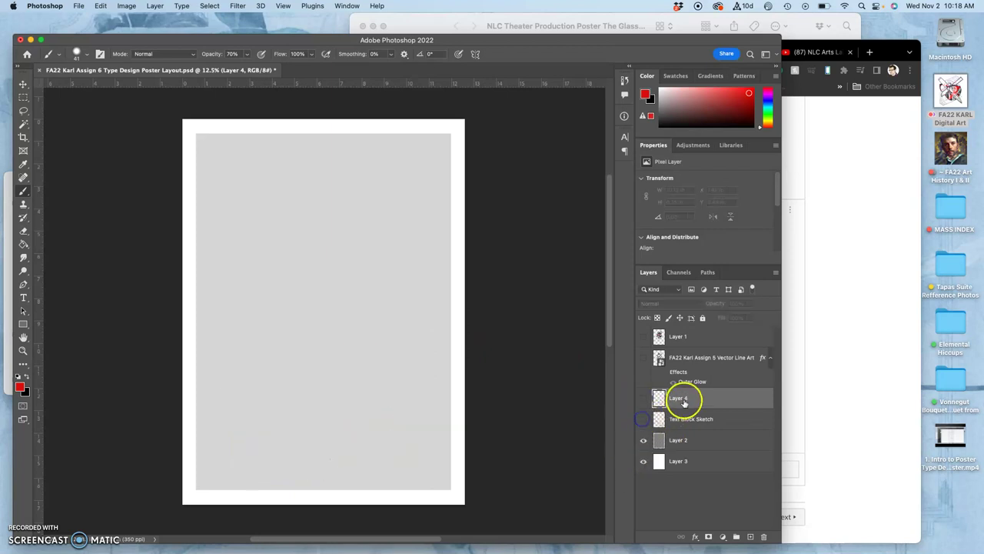
{"action": "left_click", "coordinate": [751, 536]}
{"action": "left_click", "coordinate": [644, 336]}
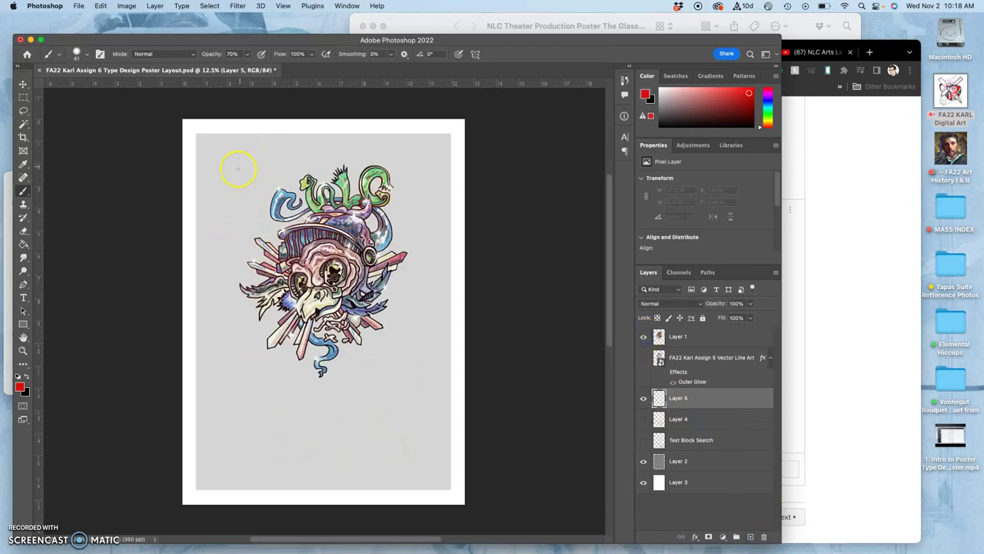
- Sketch a banner above the skull and a large DEAD! below it
{"action": "mouse_move", "coordinate": [224, 182]}
{"action": "left_mouse_down"}
{"action": "mouse_move", "coordinate": [237, 228]}
{"action": "mouse_move", "coordinate": [308, 176]}
{"action": "mouse_move", "coordinate": [397, 168]}
{"action": "mouse_move", "coordinate": [388, 146]}
{"action": "mouse_move", "coordinate": [349, 152]}
{"action": "mouse_move", "coordinate": [246, 181]}
{"action": "mouse_move", "coordinate": [244, 210]}
{"action": "left_mouse_up"}
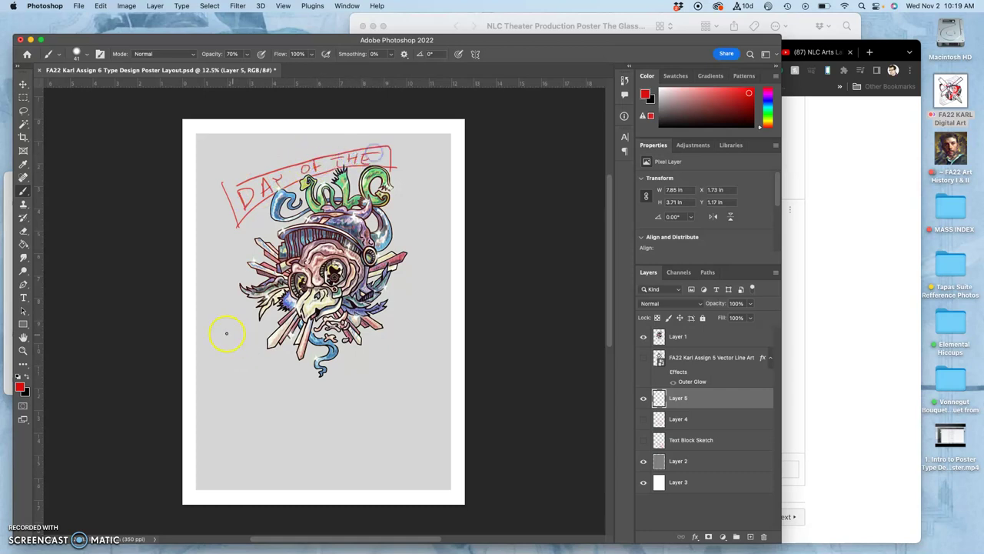
{"action": "mouse_move", "coordinate": [241, 319]}
{"action": "left_mouse_down"}
{"action": "mouse_move", "coordinate": [233, 416]}
{"action": "mouse_move", "coordinate": [242, 332]}
{"action": "mouse_move", "coordinate": [266, 368]}
{"action": "mouse_move", "coordinate": [228, 408]}
{"action": "left_mouse_up"}
{"action": "mouse_move", "coordinate": [271, 358]}
{"action": "left_mouse_down"}
{"action": "mouse_move", "coordinate": [298, 407]}
{"action": "mouse_move", "coordinate": [347, 402]}
{"action": "mouse_move", "coordinate": [369, 369]}
{"action": "mouse_move", "coordinate": [380, 407]}
{"action": "mouse_move", "coordinate": [360, 412]}
{"action": "left_mouse_up"}
{"action": "left_click_drag", "start_coordinate": [414, 351], "coordinate": [409, 387]}
{"action": "mouse_move", "coordinate": [428, 292]}
{"action": "left_mouse_down"}
{"action": "mouse_move", "coordinate": [431, 397]}
{"action": "mouse_move", "coordinate": [396, 422]}
{"action": "mouse_move", "coordinate": [229, 408]}
{"action": "mouse_move", "coordinate": [213, 351]}
{"action": "mouse_move", "coordinate": [228, 303]}
{"action": "mouse_move", "coordinate": [448, 310]}
{"action": "left_mouse_up"}
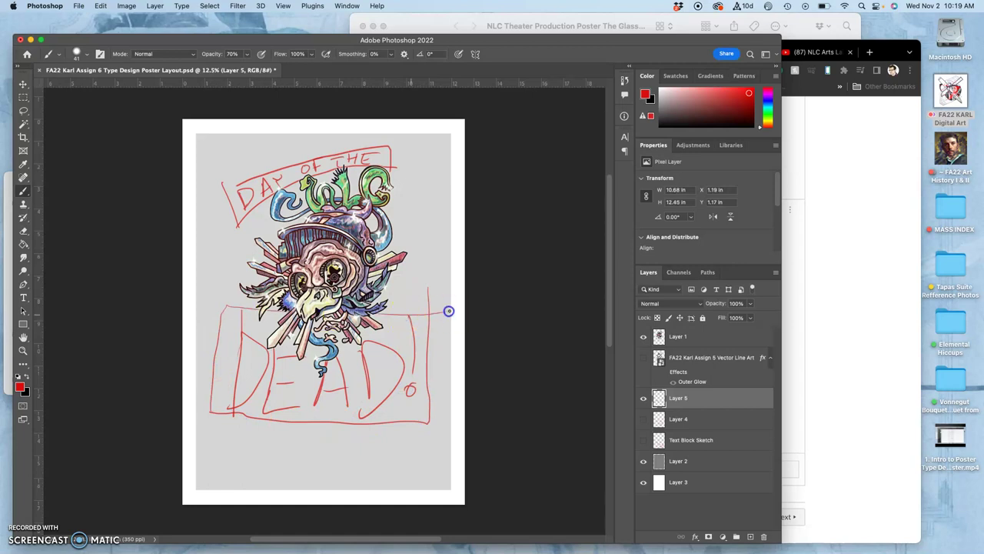
- Hide the skull art and draw a curved banner top and a thick left edge for the DEAD box
{"action": "left_click", "coordinate": [644, 336]}
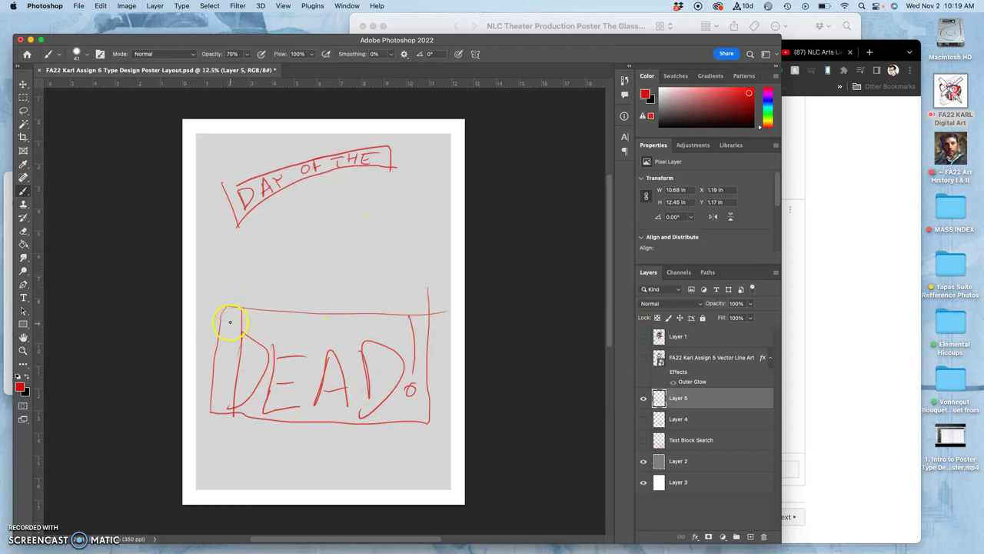
{"action": "mouse_move", "coordinate": [243, 312]}
{"action": "left_mouse_down"}
{"action": "mouse_move", "coordinate": [345, 331]}
{"action": "mouse_move", "coordinate": [411, 296]}
{"action": "left_mouse_up"}
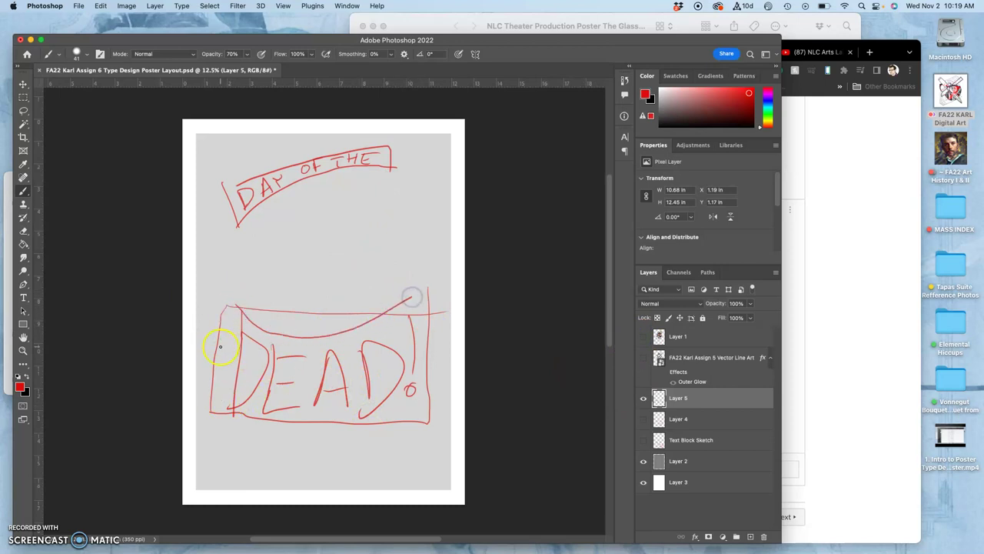
{"action": "left_click_drag", "start_coordinate": [221, 317], "coordinate": [238, 460]}
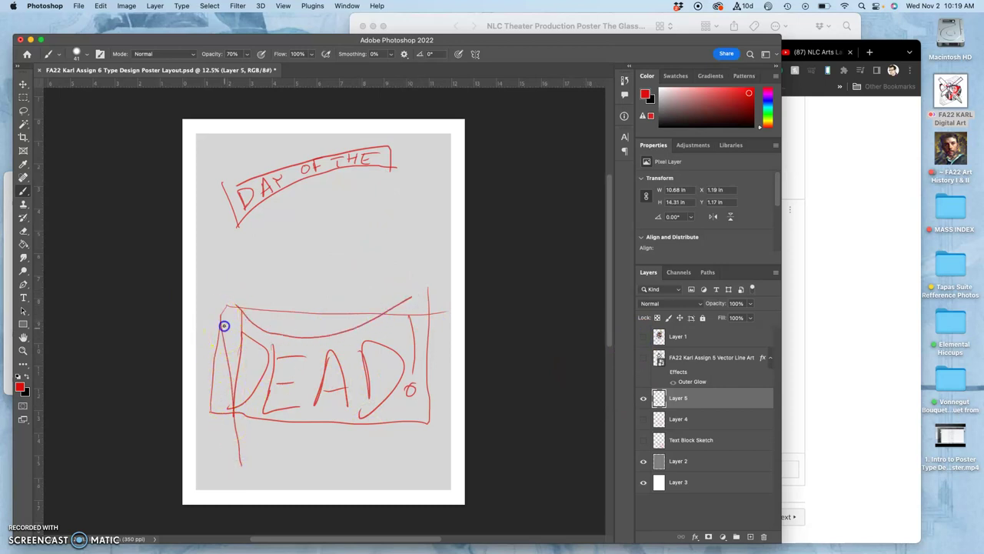
{"action": "mouse_move", "coordinate": [224, 334]}
{"action": "left_mouse_down"}
{"action": "mouse_move", "coordinate": [240, 430]}
{"action": "mouse_move", "coordinate": [220, 327]}
{"action": "mouse_move", "coordinate": [265, 373]}
{"action": "mouse_move", "coordinate": [236, 418]}
{"action": "left_mouse_up"}
- Bolden both Ds and lengthen the exclamation mark with heavier strokes
{"action": "mouse_move", "coordinate": [255, 374]}
{"action": "left_mouse_down"}
{"action": "mouse_move", "coordinate": [237, 431]}
{"action": "mouse_move", "coordinate": [254, 378]}
{"action": "left_mouse_up"}
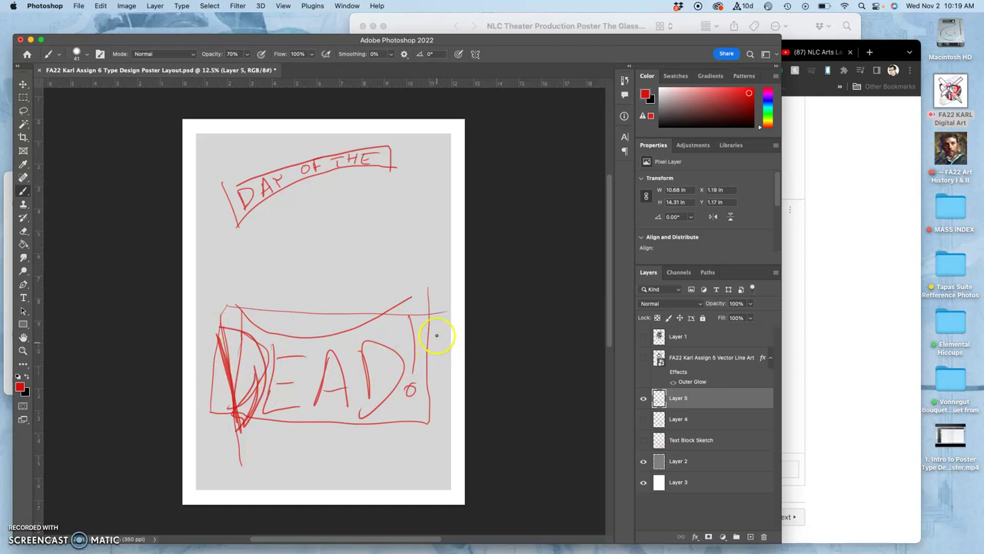
{"action": "mouse_move", "coordinate": [379, 326]}
{"action": "left_mouse_down"}
{"action": "mouse_move", "coordinate": [362, 432]}
{"action": "mouse_move", "coordinate": [379, 333]}
{"action": "mouse_move", "coordinate": [403, 357]}
{"action": "mouse_move", "coordinate": [401, 387]}
{"action": "mouse_move", "coordinate": [368, 430]}
{"action": "left_mouse_up"}
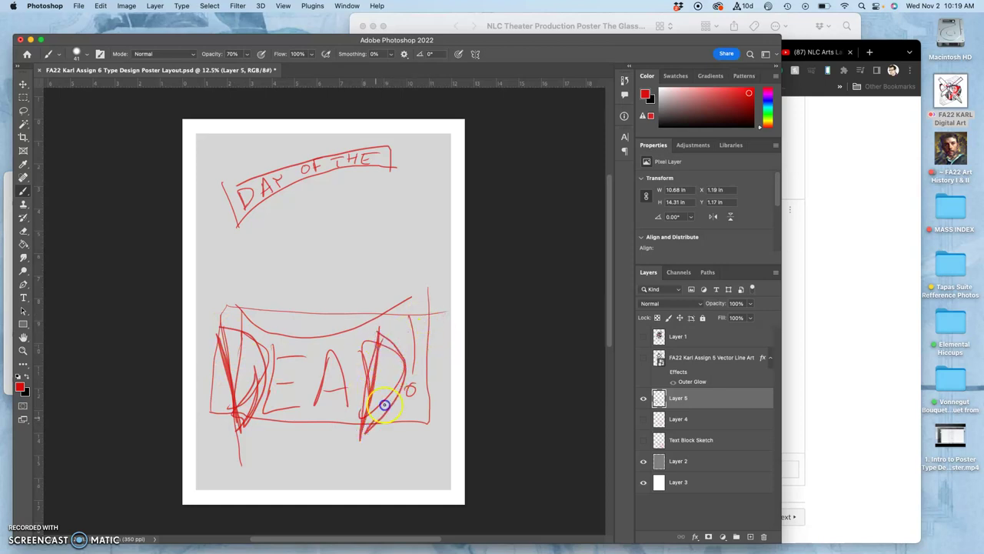
{"action": "left_click_drag", "start_coordinate": [397, 363], "coordinate": [371, 439]}
{"action": "left_click", "coordinate": [412, 382]}
{"action": "mouse_move", "coordinate": [416, 343]}
{"action": "left_mouse_down"}
{"action": "mouse_move", "coordinate": [413, 382]}
{"action": "mouse_move", "coordinate": [435, 327]}
{"action": "mouse_move", "coordinate": [418, 326]}
{"action": "mouse_move", "coordinate": [415, 388]}
{"action": "left_mouse_up"}
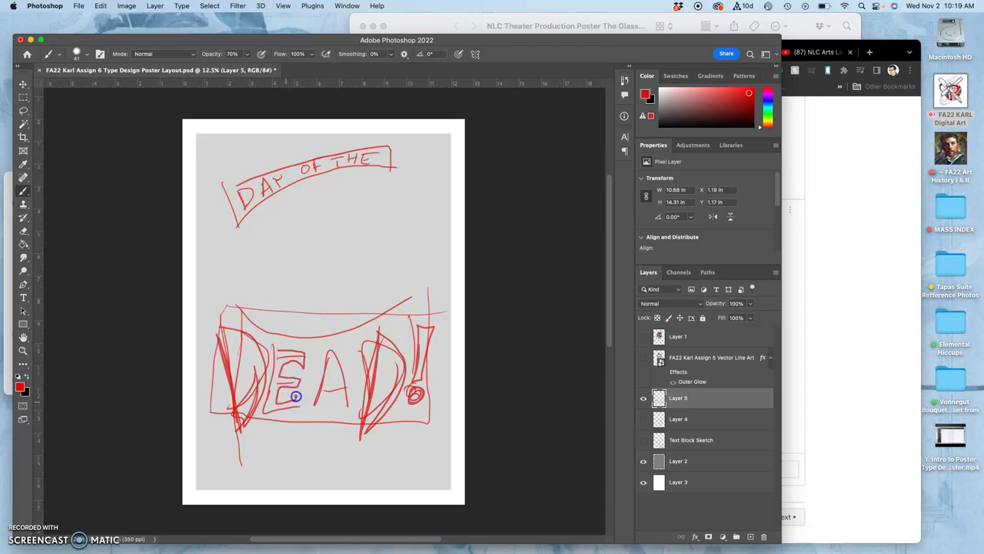
- Retrace the E, both legs of the A and the D strokes more boldly
{"action": "mouse_move", "coordinate": [296, 396]}
{"action": "left_mouse_down"}
{"action": "mouse_move", "coordinate": [268, 415]}
{"action": "mouse_move", "coordinate": [276, 380]}
{"action": "left_mouse_up"}
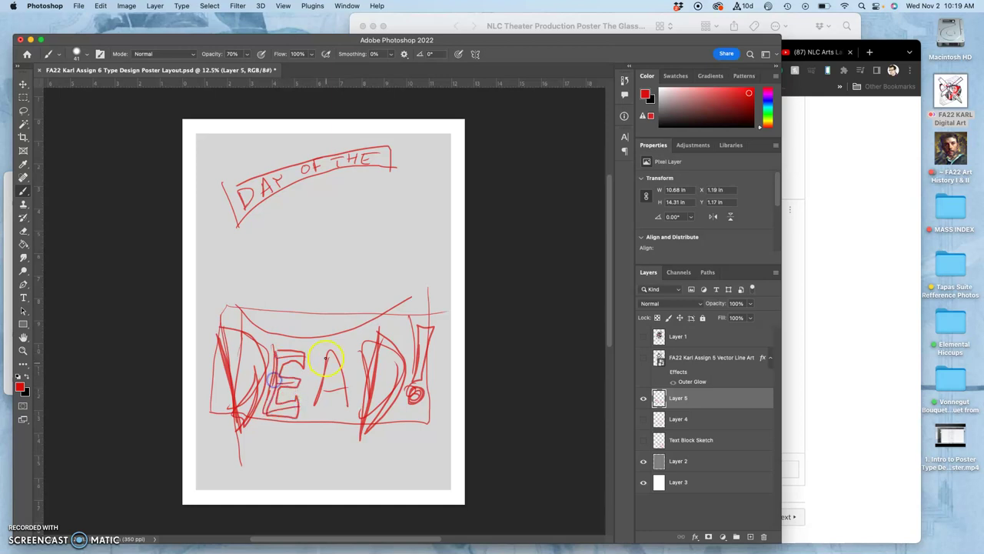
{"action": "left_click_drag", "start_coordinate": [324, 352], "coordinate": [312, 400]}
{"action": "left_click_drag", "start_coordinate": [357, 414], "coordinate": [341, 361]}
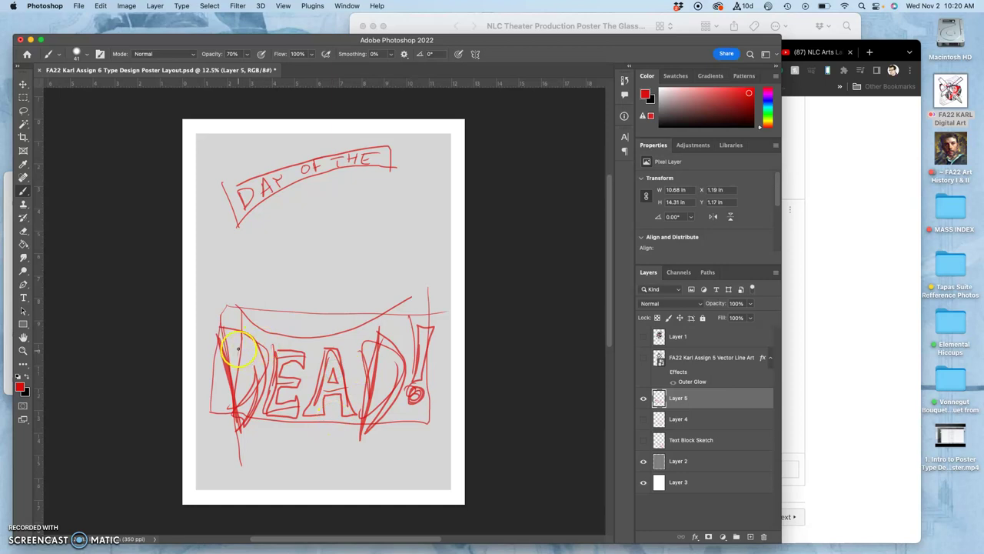
{"action": "mouse_move", "coordinate": [235, 345]}
{"action": "left_mouse_down"}
{"action": "mouse_move", "coordinate": [243, 403]}
{"action": "mouse_move", "coordinate": [255, 362]}
{"action": "mouse_move", "coordinate": [230, 330]}
{"action": "left_mouse_up"}
{"action": "left_click_drag", "start_coordinate": [383, 371], "coordinate": [376, 406]}
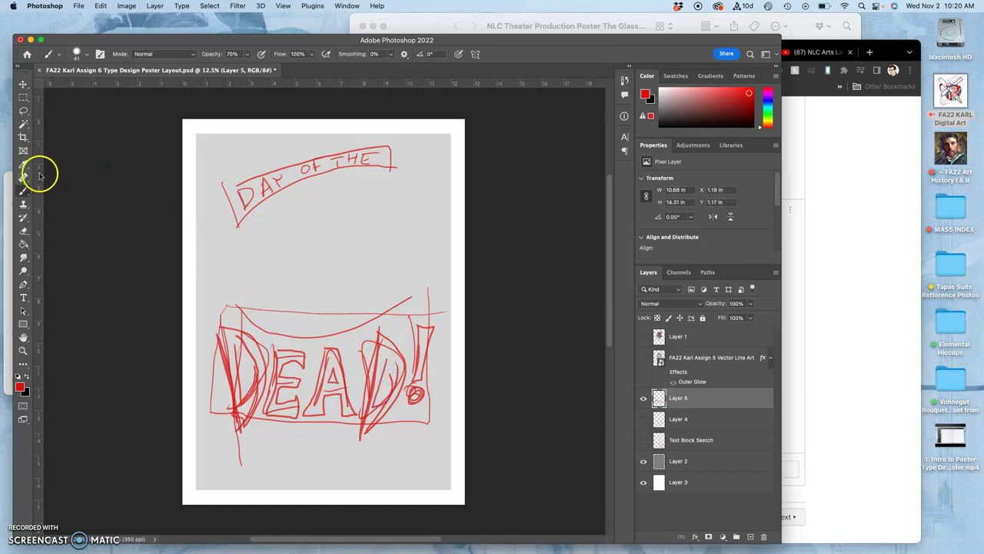
- Lasso and delete a stray line beside the second D
{"action": "left_click", "coordinate": [23, 110]}
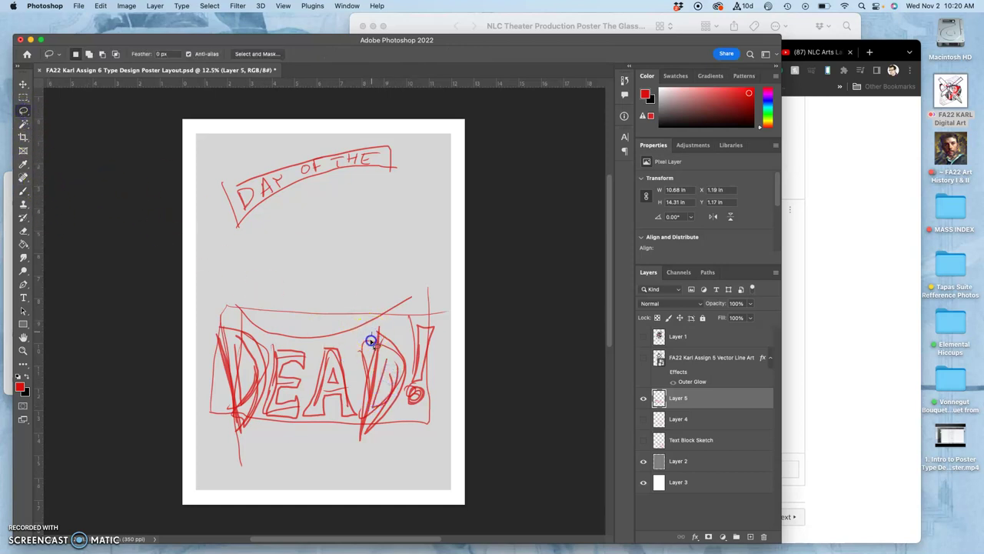
{"action": "mouse_move", "coordinate": [369, 347]}
{"action": "left_mouse_down"}
{"action": "mouse_move", "coordinate": [358, 389]}
{"action": "mouse_move", "coordinate": [364, 316]}
{"action": "mouse_move", "coordinate": [271, 323]}
{"action": "mouse_move", "coordinate": [239, 307]}
{"action": "mouse_move", "coordinate": [281, 282]}
{"action": "mouse_move", "coordinate": [387, 292]}
{"action": "left_mouse_up"}
{"action": "key", "text": "Delete"}
{"action": "key", "text": "ctrl+d"}
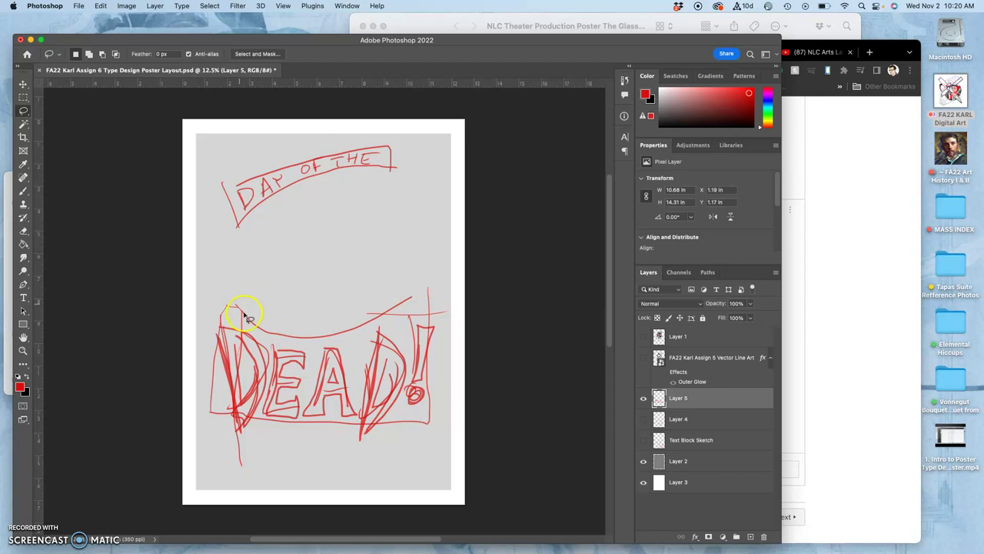
- Delete stray strokes along DEAD!'s edges and show the colour skull artwork again
{"action": "mouse_move", "coordinate": [222, 367]}
{"action": "left_mouse_down"}
{"action": "mouse_move", "coordinate": [213, 333]}
{"action": "mouse_move", "coordinate": [229, 439]}
{"action": "mouse_move", "coordinate": [192, 347]}
{"action": "left_mouse_up"}
{"action": "mouse_move", "coordinate": [446, 325]}
{"action": "left_mouse_down"}
{"action": "mouse_move", "coordinate": [400, 450]}
{"action": "mouse_move", "coordinate": [439, 448]}
{"action": "mouse_move", "coordinate": [460, 343]}
{"action": "mouse_move", "coordinate": [439, 351]}
{"action": "left_mouse_up"}
{"action": "key", "text": "Delete"}
{"action": "key", "text": "ctrl+d"}
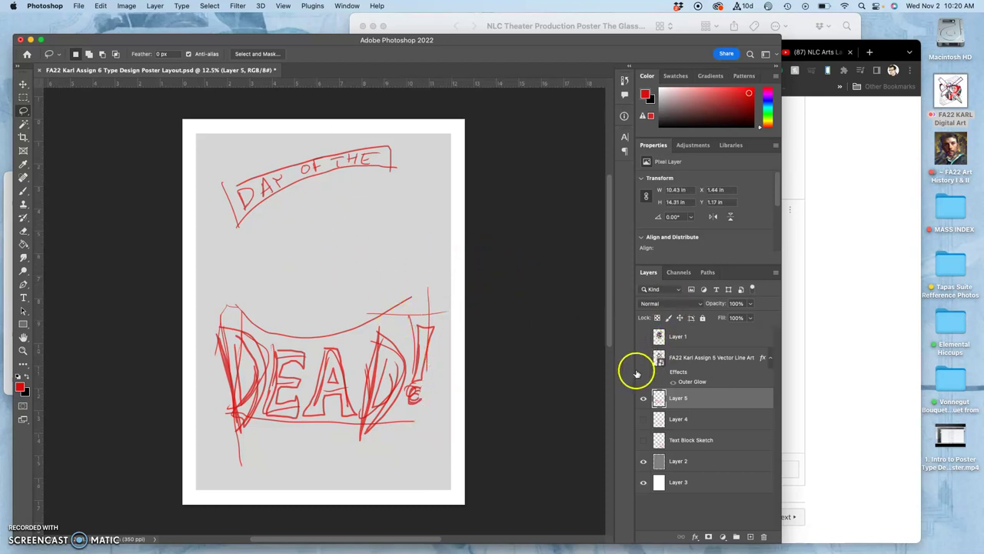
{"action": "left_click", "coordinate": [644, 337]}
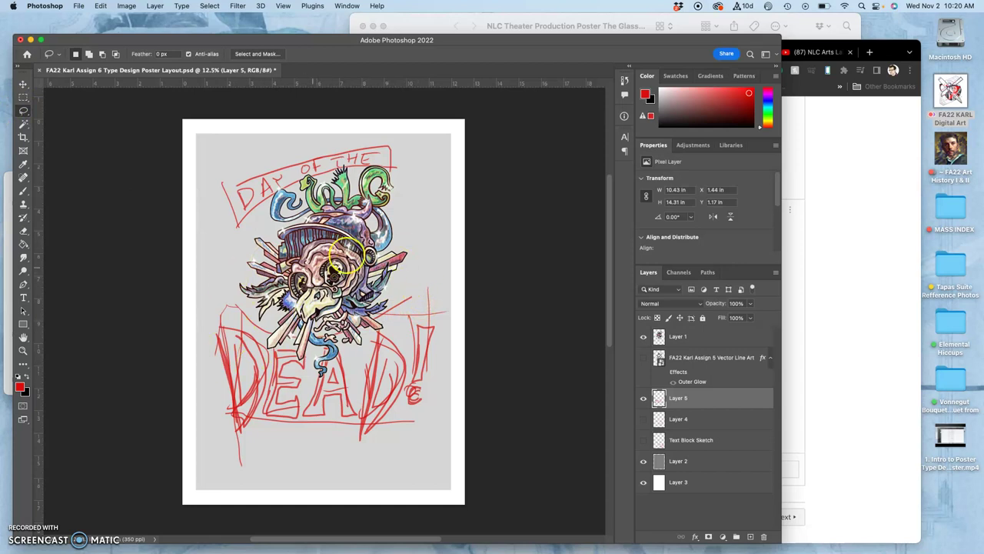
{"action": "mouse_move", "coordinate": [425, 292]}
{"action": "left_mouse_down"}
{"action": "mouse_move", "coordinate": [230, 316]}
{"action": "mouse_move", "coordinate": [209, 305]}
{"action": "left_mouse_up"}
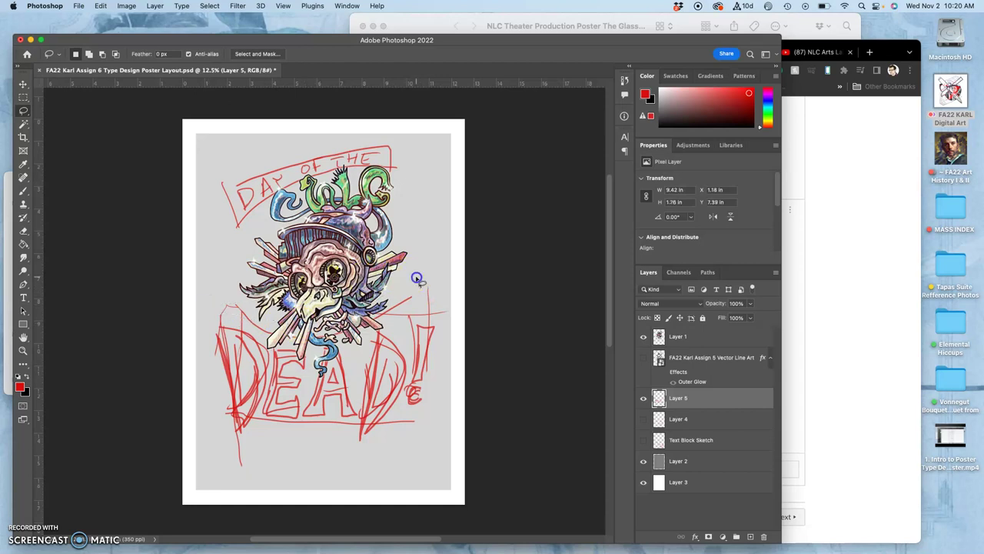
- Lasso the DEAD! lettering, scale it to about 80% and move it beneath the skull
{"action": "mouse_move", "coordinate": [415, 276]}
{"action": "left_mouse_down"}
{"action": "mouse_move", "coordinate": [213, 302]}
{"action": "mouse_move", "coordinate": [213, 466]}
{"action": "mouse_move", "coordinate": [398, 454]}
{"action": "mouse_move", "coordinate": [475, 325]}
{"action": "mouse_move", "coordinate": [423, 268]}
{"action": "left_mouse_up"}
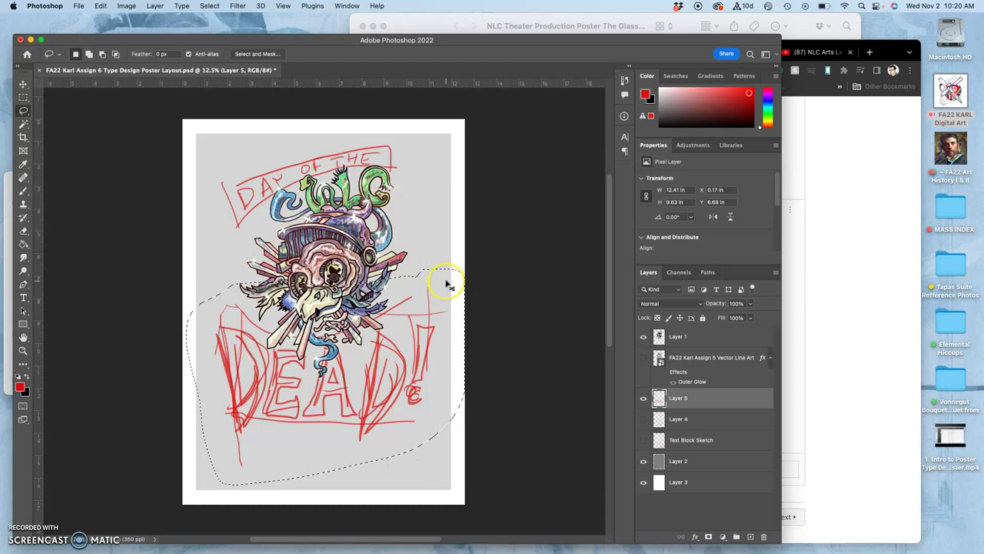
{"action": "key", "text": "super+t"}
{"action": "left_click_drag", "start_coordinate": [461, 485], "coordinate": [406, 437]}
{"action": "left_click_drag", "start_coordinate": [295, 385], "coordinate": [328, 384]}
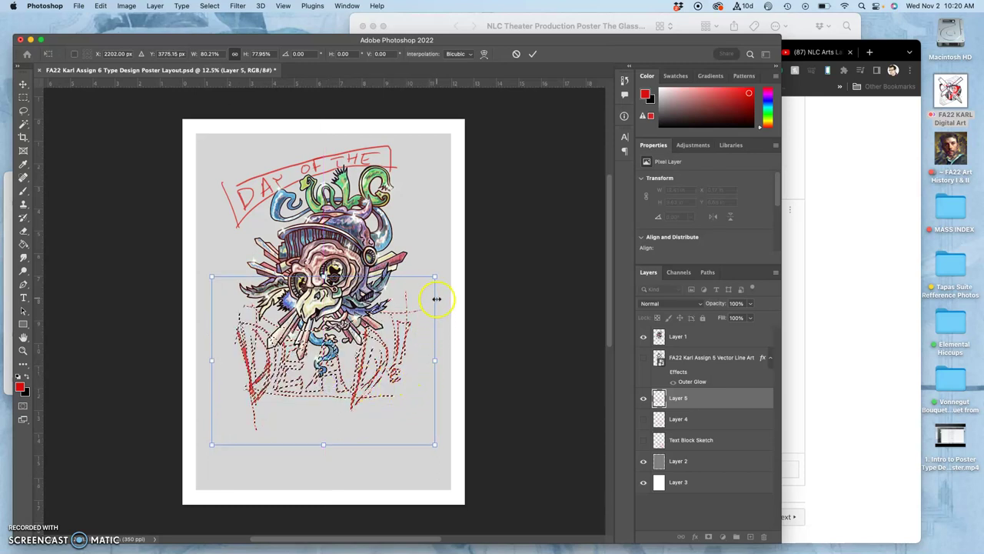
{"action": "key", "text": "Return"}
{"action": "key", "text": "l"}
{"action": "key", "text": "ctrl+d"}
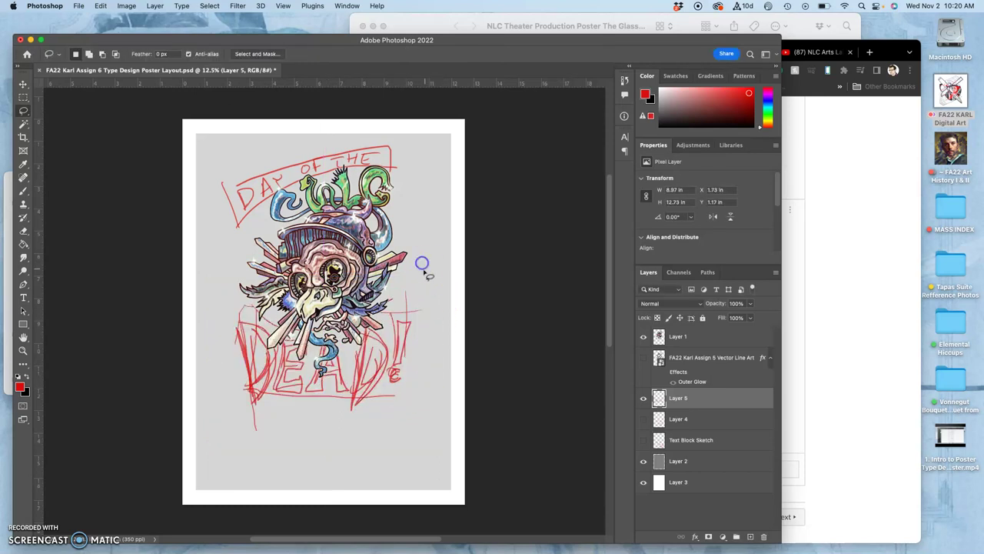
- Warp the sketch to arch the DAY OF THE banner, then squash it to 93.76% height
{"action": "key", "text": "ctrl+t"}
{"action": "right_click", "coordinate": [393, 354]}
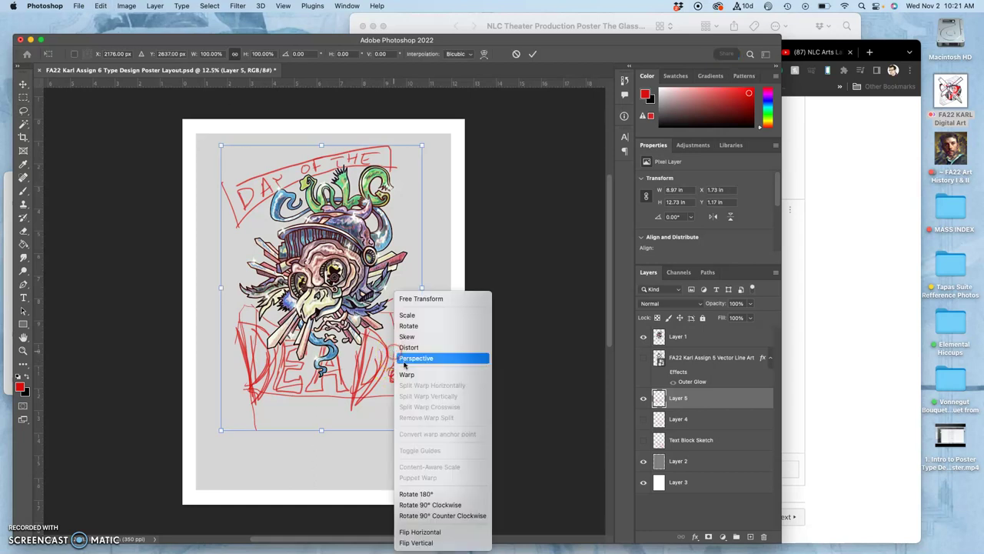
{"action": "left_click", "coordinate": [404, 373]}
{"action": "left_click_drag", "start_coordinate": [326, 402], "coordinate": [325, 411]}
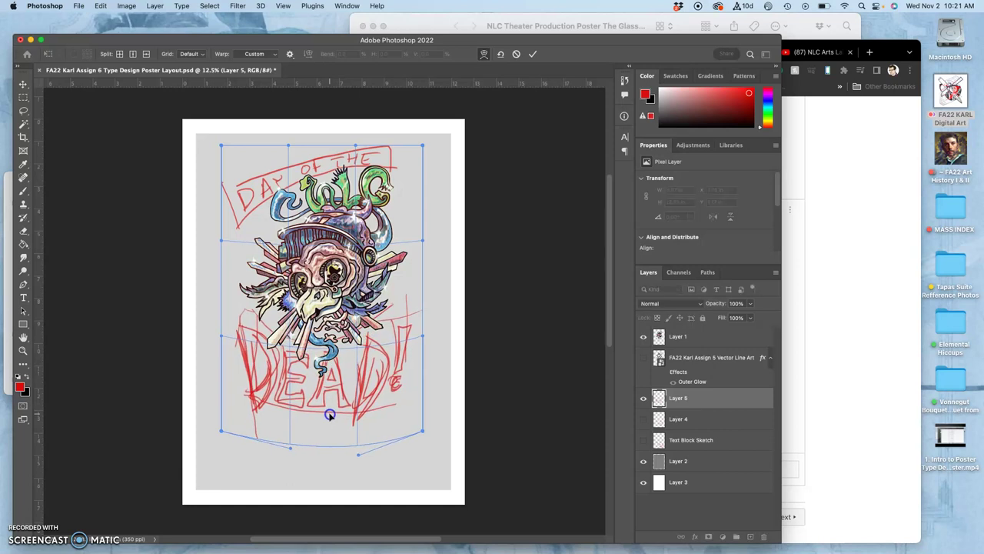
{"action": "left_click_drag", "start_coordinate": [256, 322], "coordinate": [259, 326]}
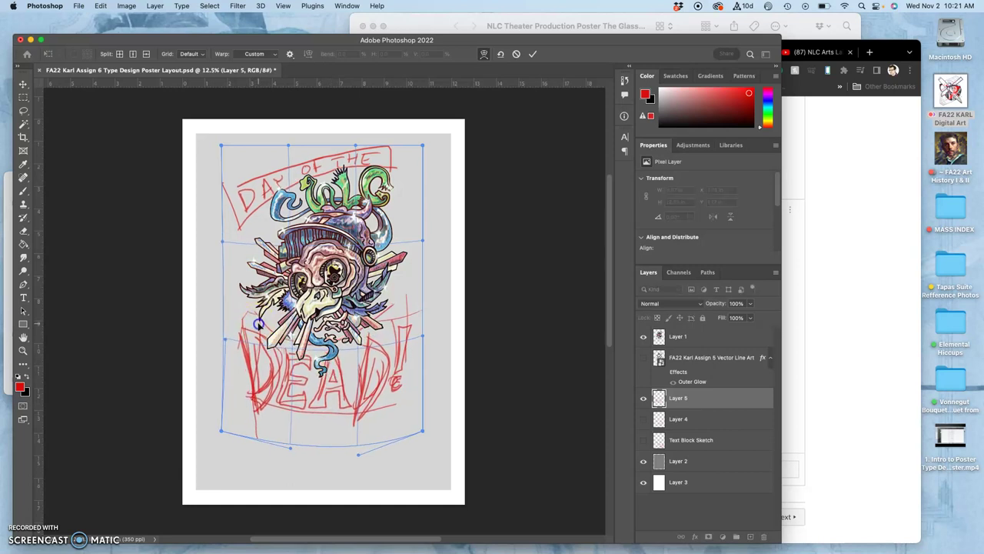
{"action": "left_click_drag", "start_coordinate": [309, 158], "coordinate": [308, 151]}
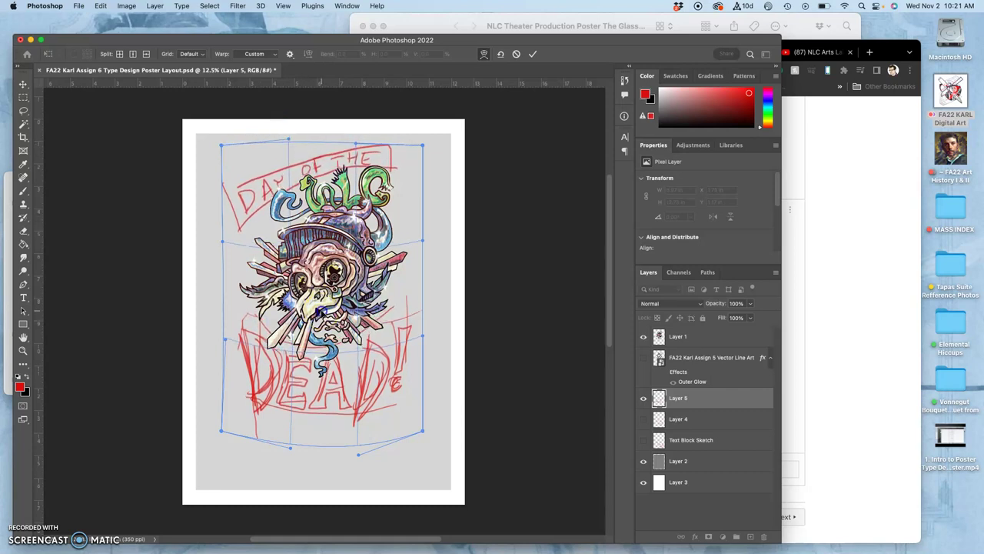
{"action": "left_click", "coordinate": [326, 233]}
{"action": "key", "text": "Return"}
{"action": "key", "text": "super+t"}
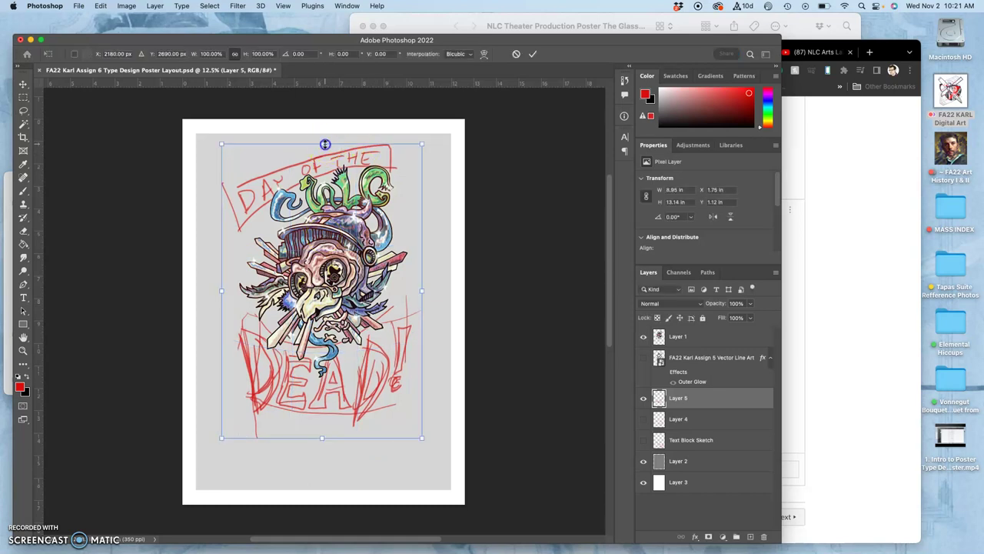
{"action": "left_click_drag", "start_coordinate": [325, 145], "coordinate": [325, 159]}
- Nudge the sketch up, commit the resize, and swap the colour skull for the black line art
{"action": "left_click_drag", "start_coordinate": [331, 242], "coordinate": [332, 224]}
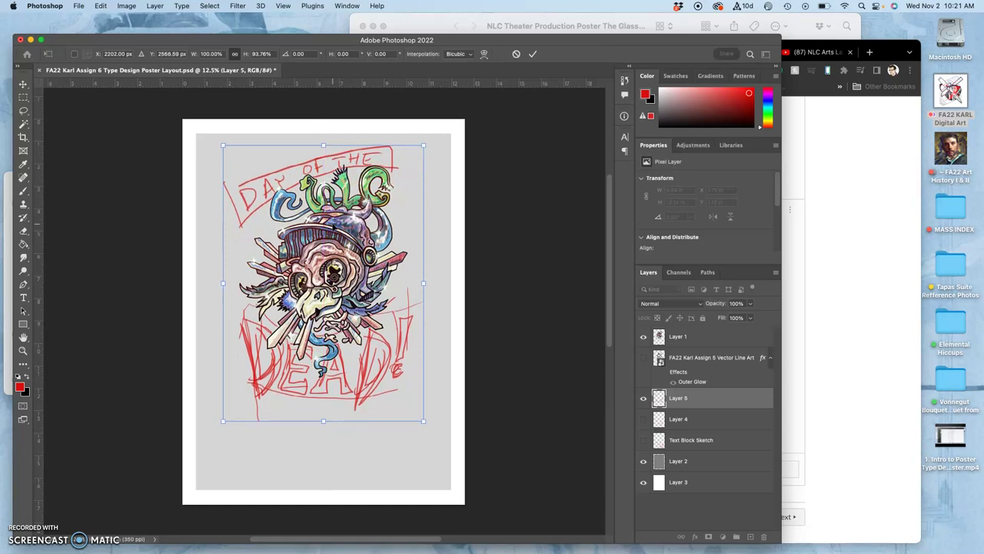
{"action": "key", "text": "Return"}
{"action": "left_click", "coordinate": [644, 337]}
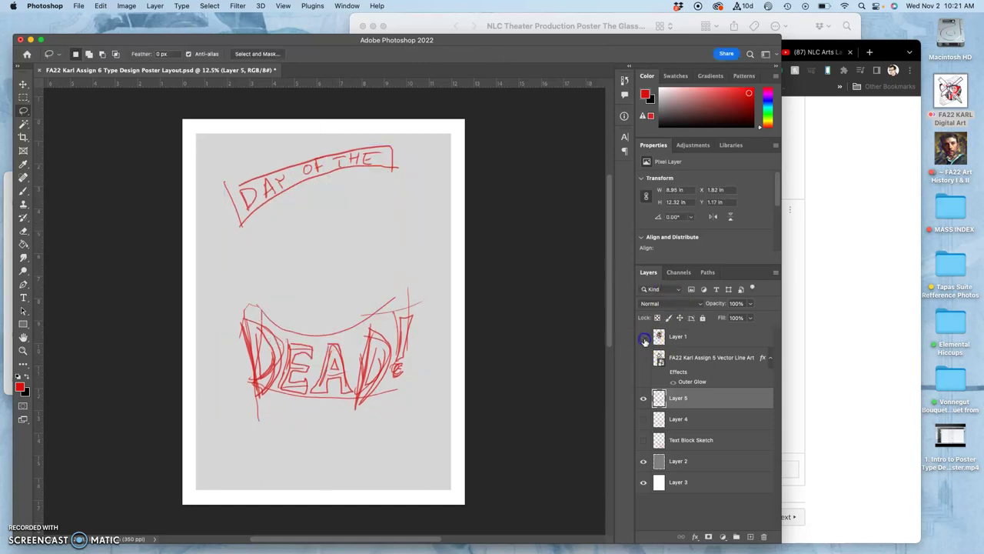
{"action": "left_click", "coordinate": [644, 358]}
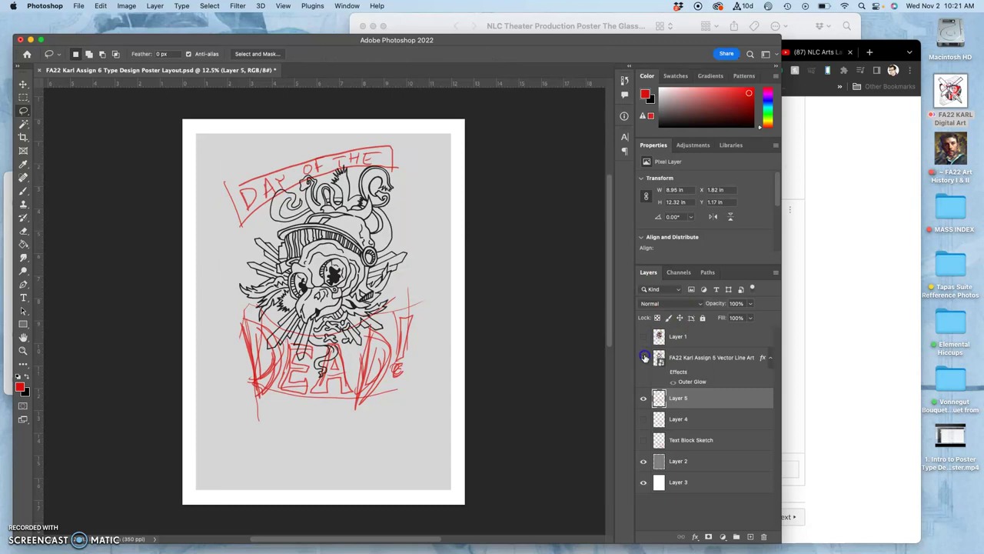
{"action": "left_click", "coordinate": [644, 358]}
{"action": "left_click", "coordinate": [644, 357]}
- Compare Layer 5 against the Text Block Sketch and Layer 4, leaving only Layer 5 shown
{"action": "left_click", "coordinate": [645, 419]}
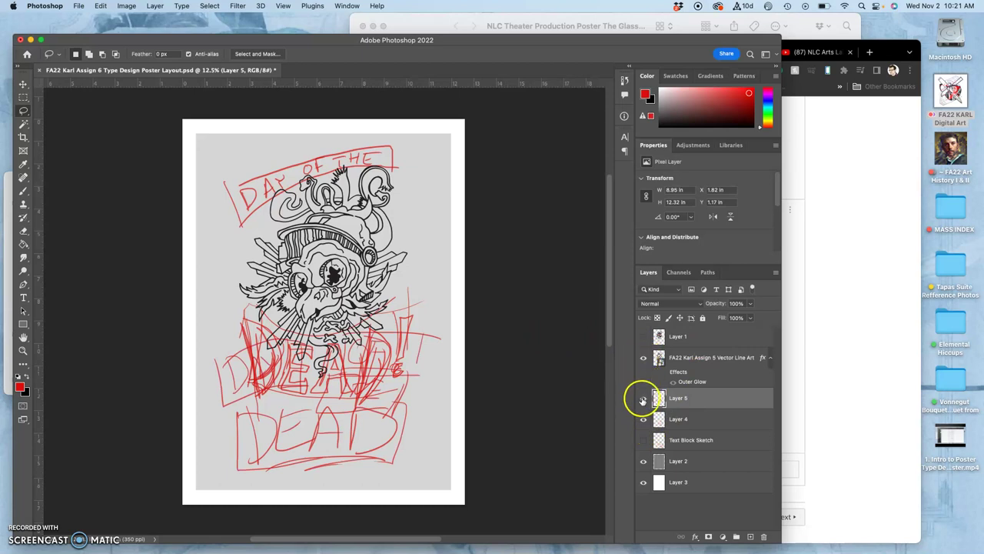
{"action": "left_click", "coordinate": [642, 398]}
{"action": "left_click", "coordinate": [643, 397]}
{"action": "left_click", "coordinate": [643, 440]}
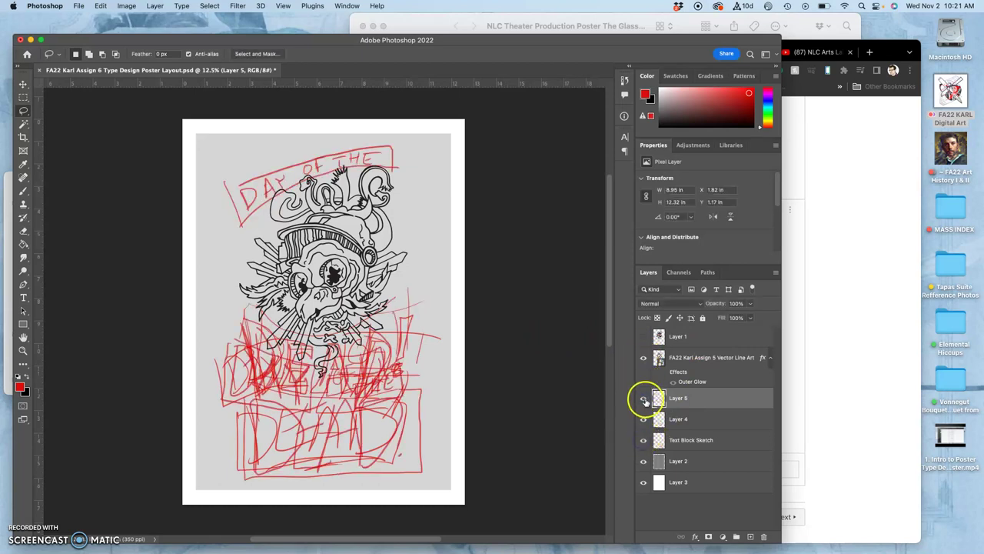
{"action": "left_click", "coordinate": [642, 397]}
{"action": "left_click", "coordinate": [643, 419]}
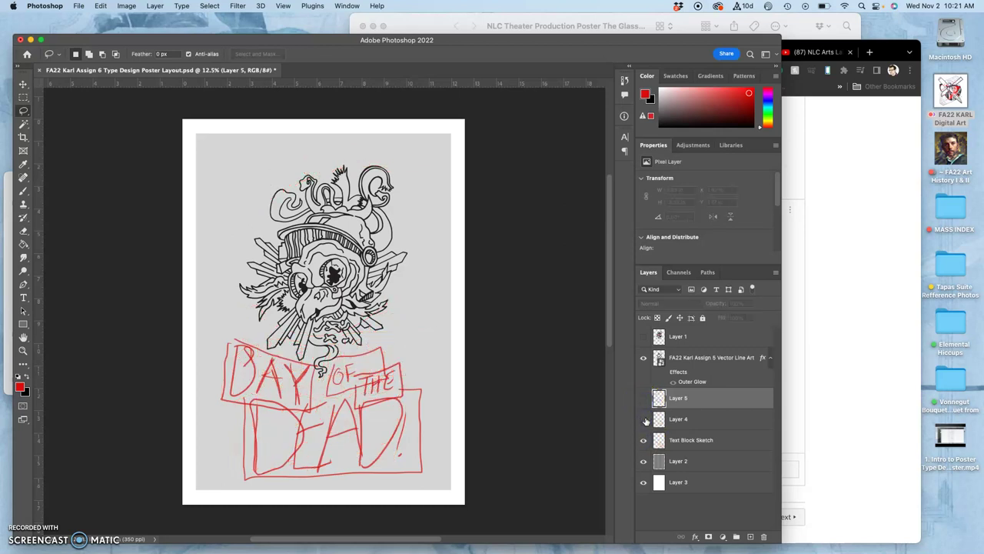
{"action": "left_click", "coordinate": [646, 419]}
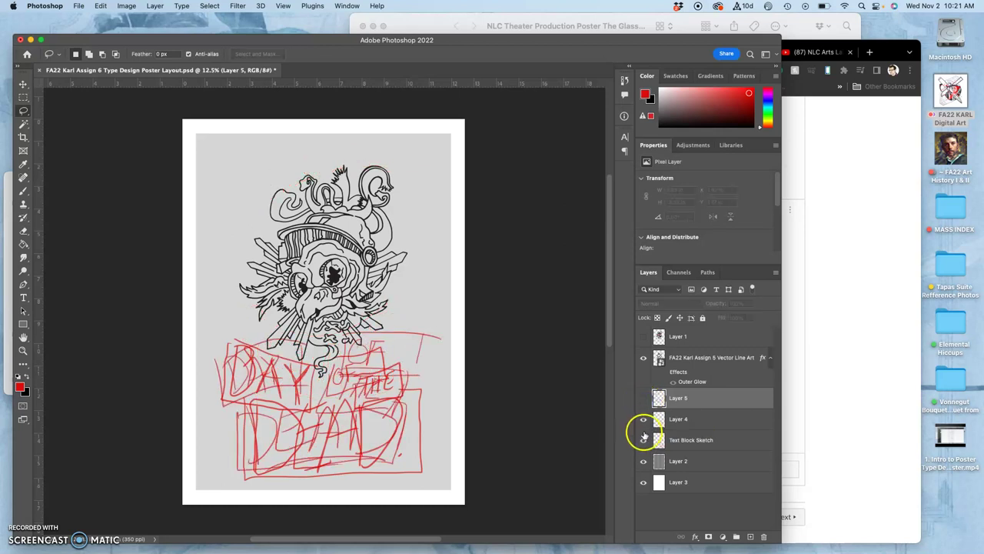
{"action": "left_click", "coordinate": [644, 440]}
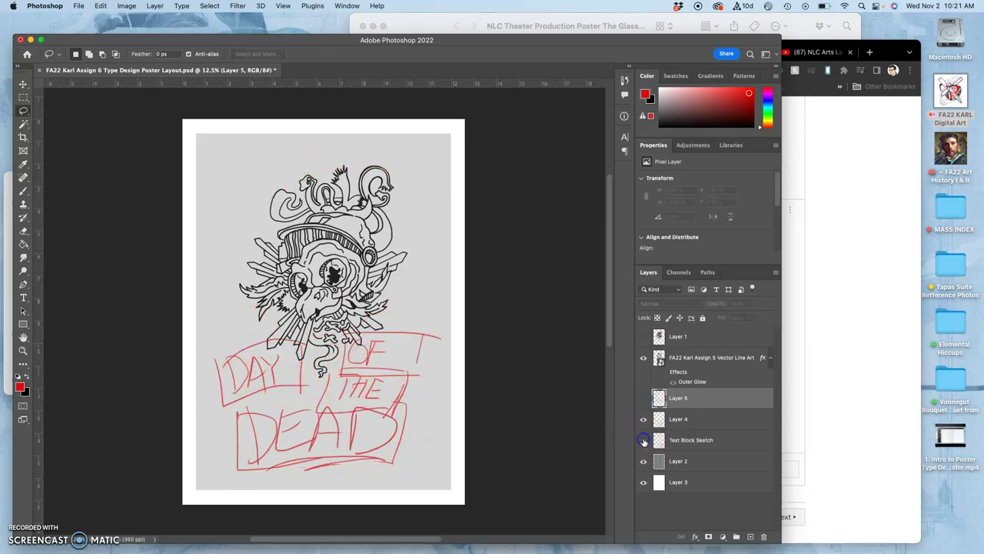
{"action": "left_click", "coordinate": [642, 398]}
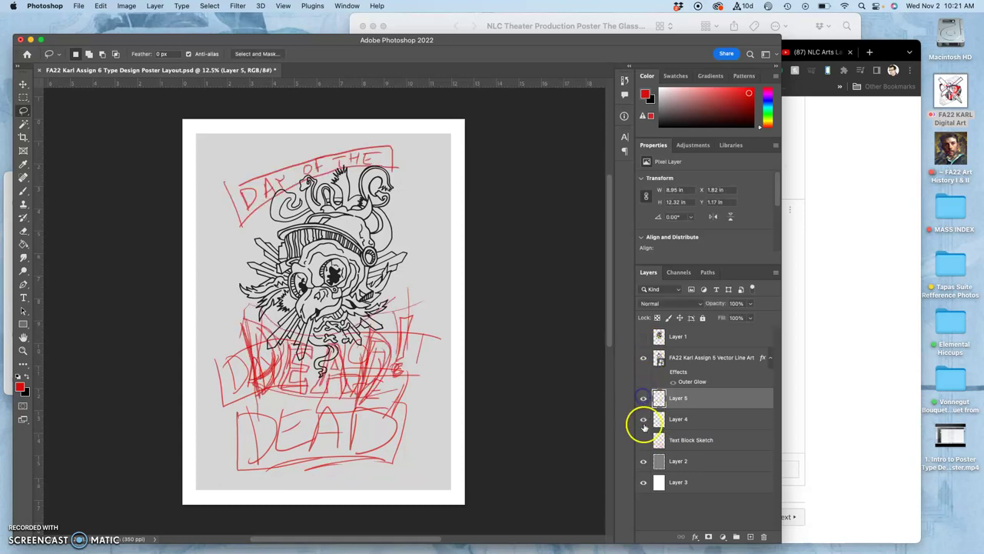
{"action": "left_click", "coordinate": [644, 422]}
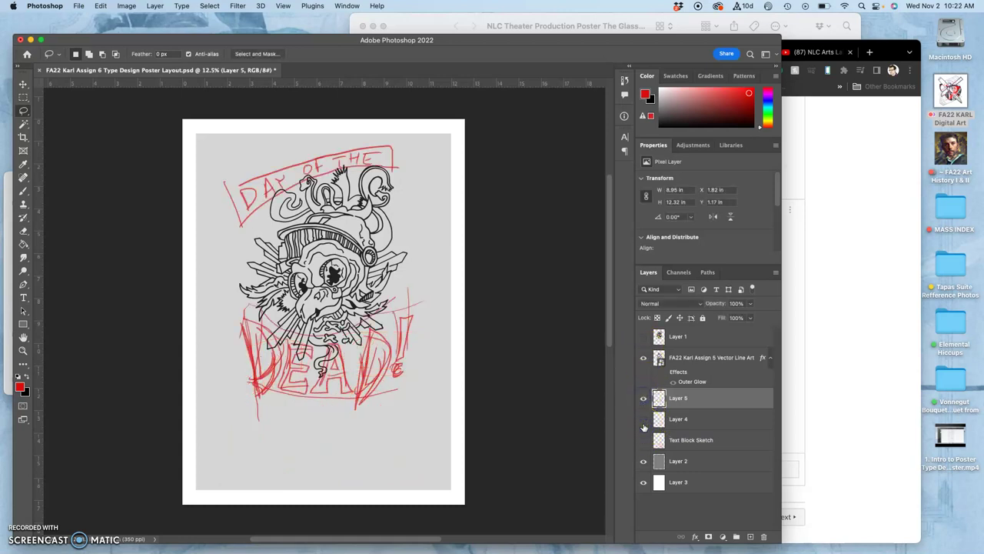
{"action": "key", "text": "super+equal"}
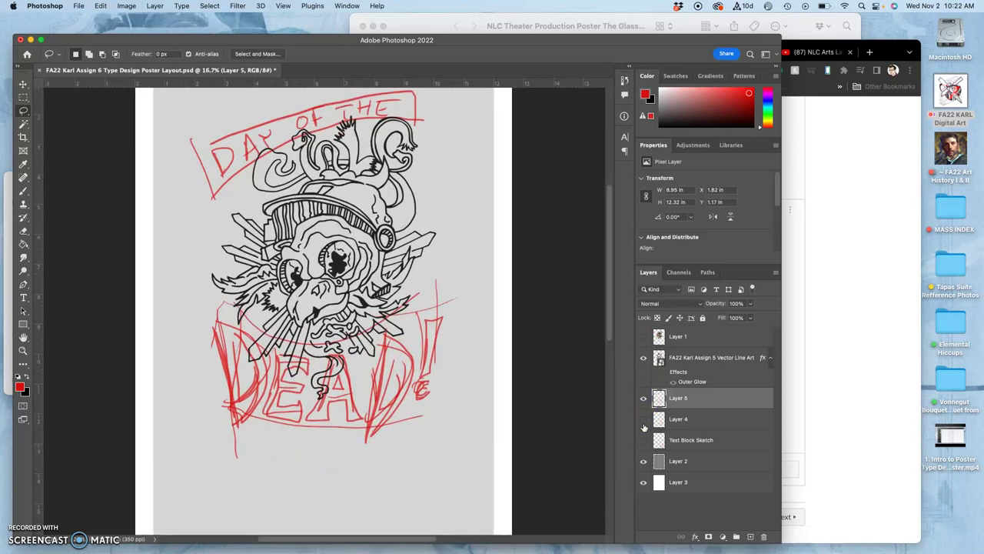
{"action": "key", "text": "super+minus"}
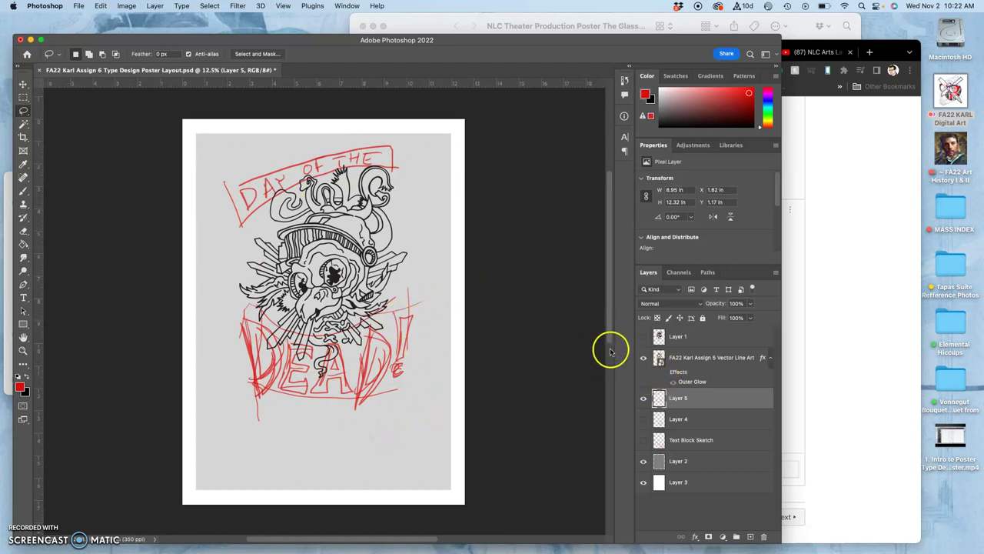
- Shrink Layer 2's grey panel to about 92.8% height (10.49 × 14.75 in) and move it up
{"action": "left_click", "coordinate": [690, 468]}
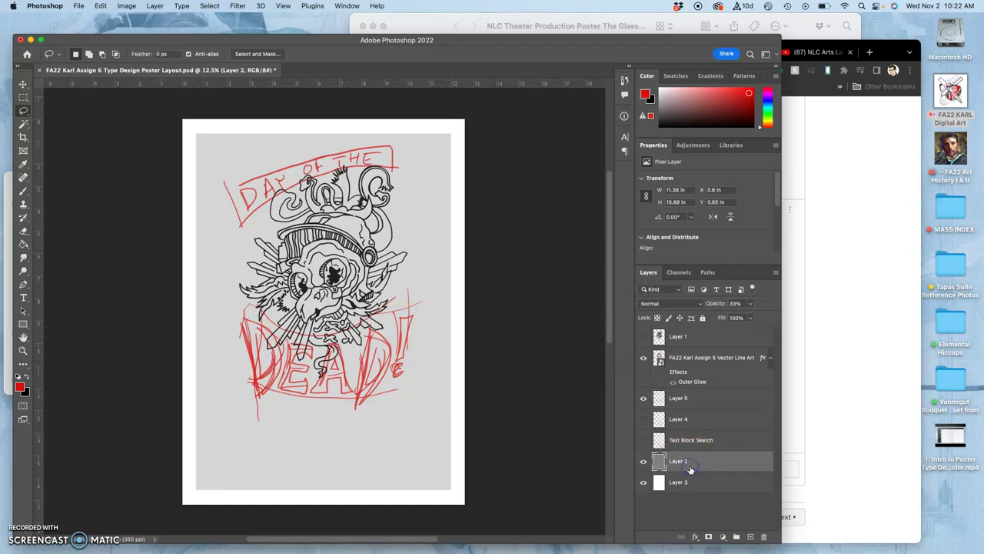
{"action": "key", "text": "super+t"}
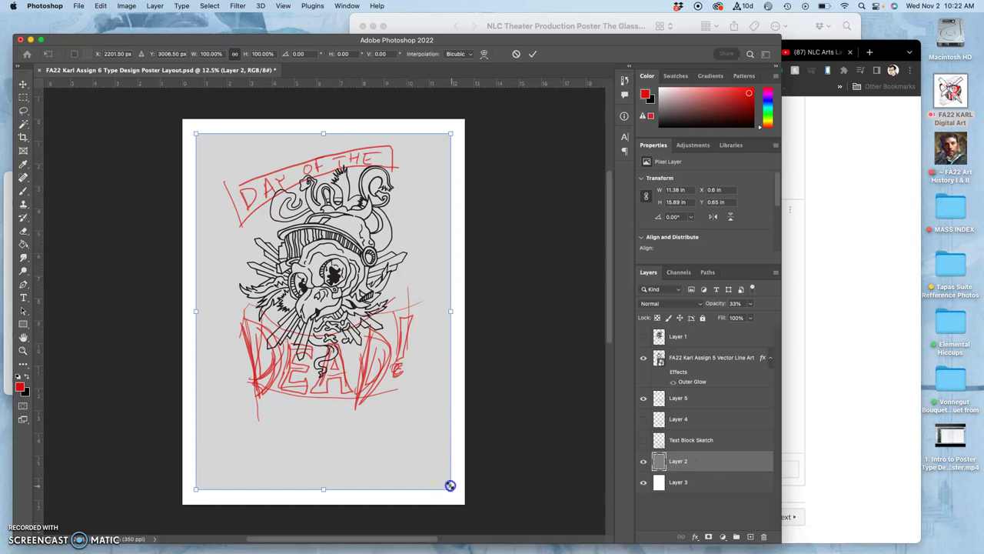
{"action": "left_click_drag", "start_coordinate": [450, 485], "coordinate": [440, 479]}
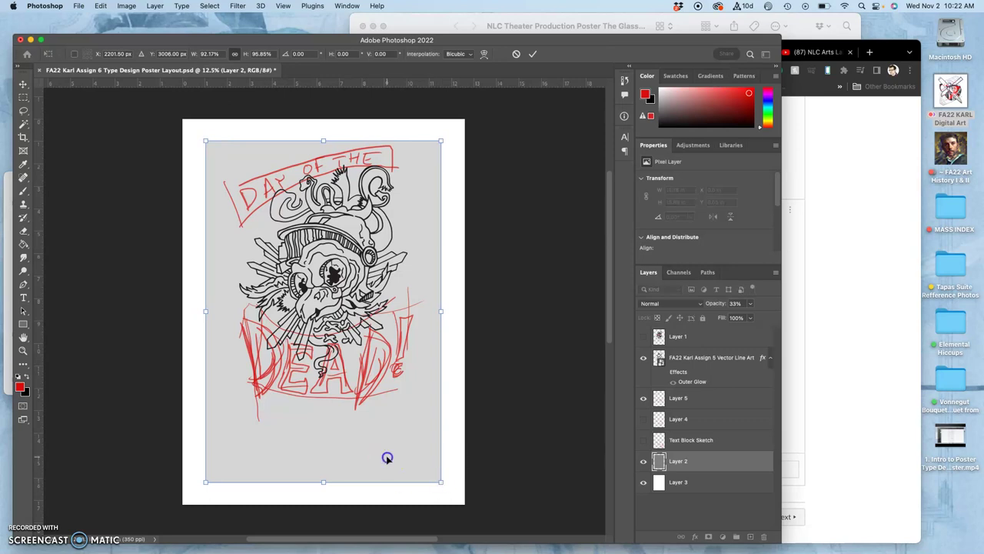
{"action": "left_click_drag", "start_coordinate": [387, 457], "coordinate": [385, 444]}
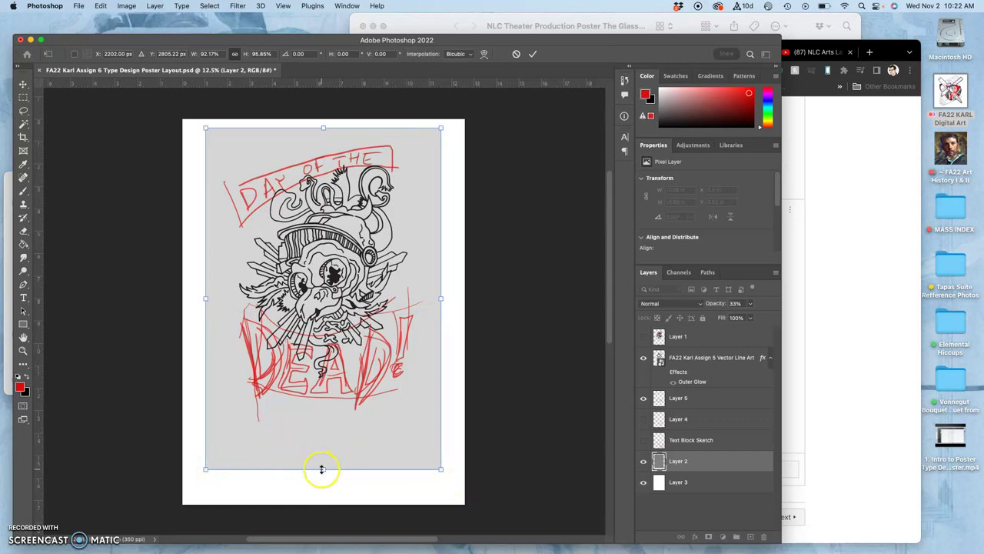
{"action": "left_click_drag", "start_coordinate": [321, 468], "coordinate": [321, 458]}
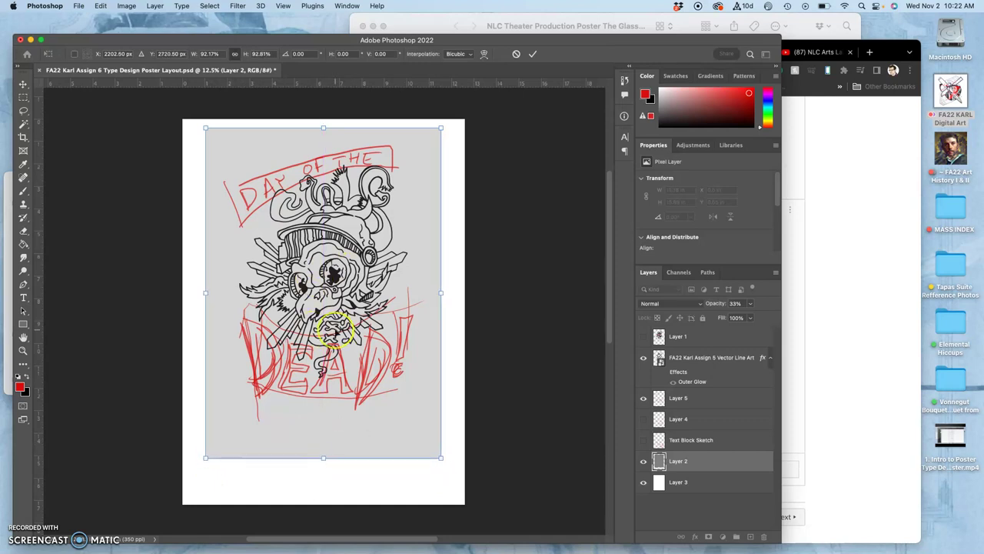
{"action": "key", "text": "Return"}
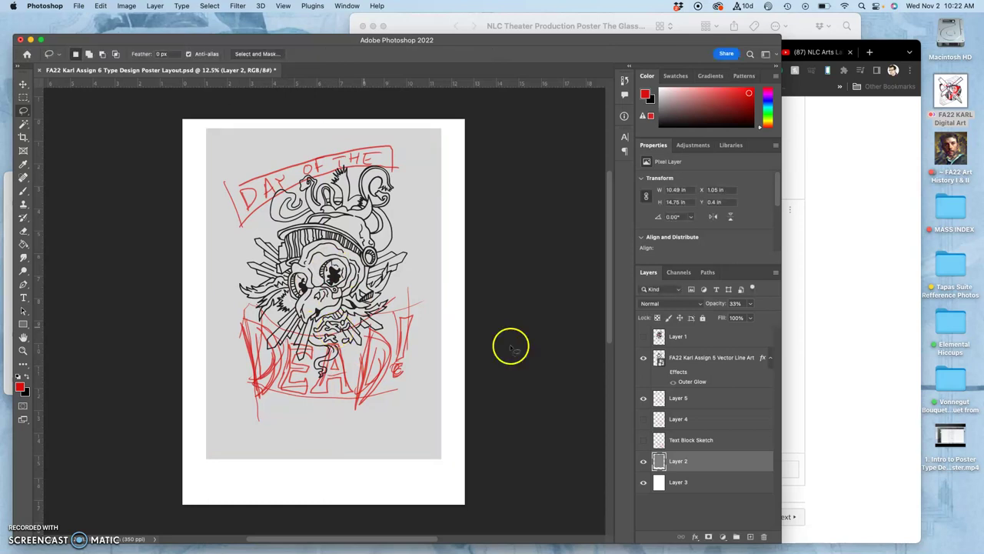
- Crop the canvas to about 11.49 × 15.84 in, trimming the bottom and both sides
{"action": "left_click", "coordinate": [670, 483]}
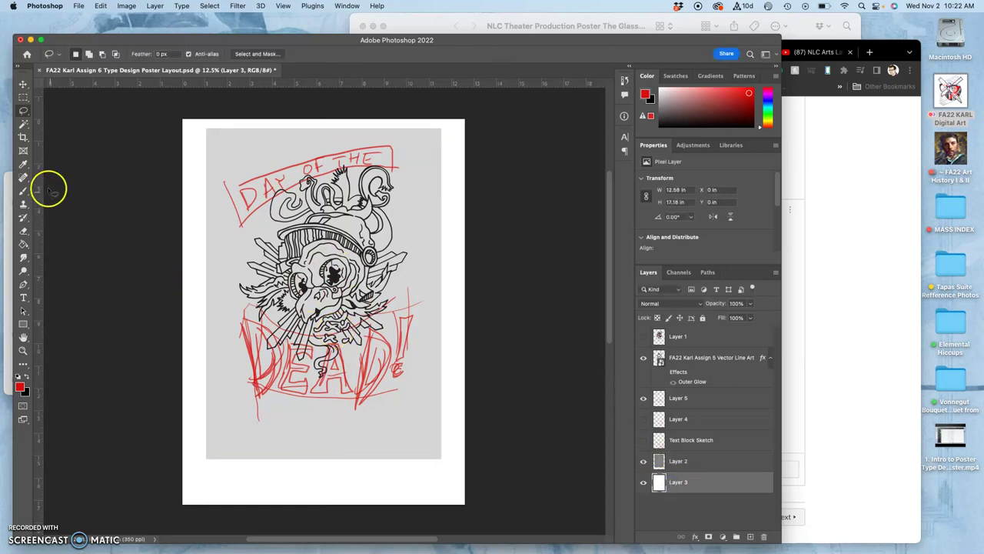
{"action": "left_click", "coordinate": [23, 138]}
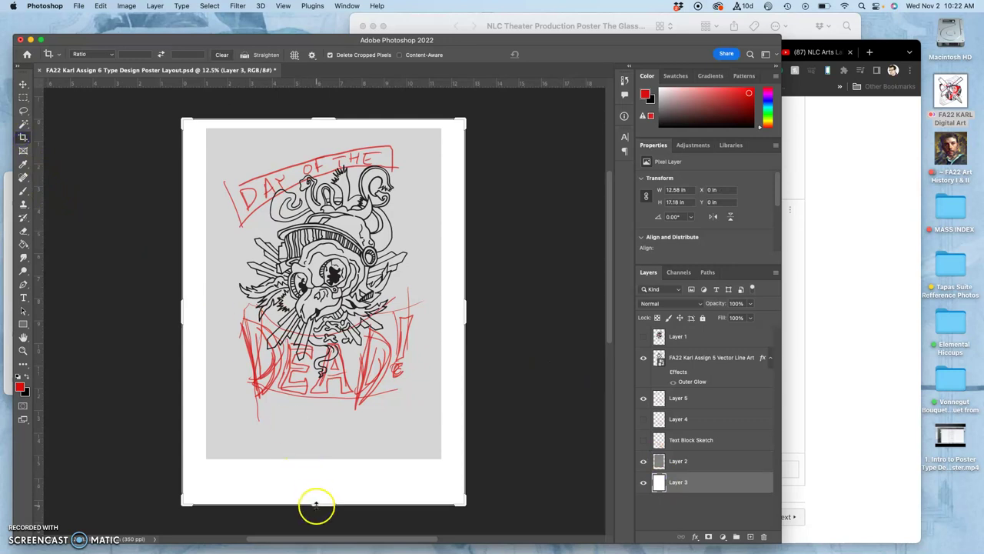
{"action": "left_click_drag", "start_coordinate": [315, 506], "coordinate": [318, 489]}
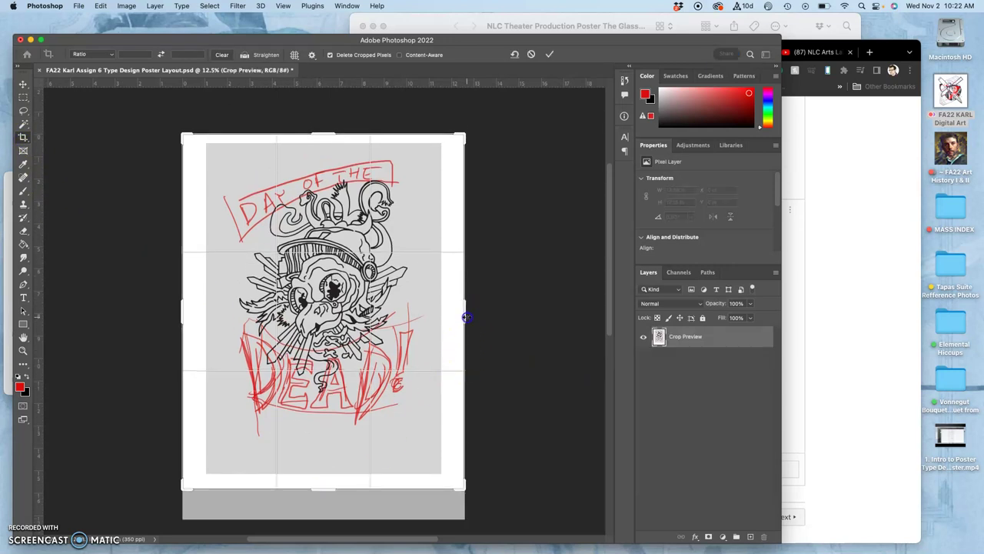
{"action": "left_click_drag", "start_coordinate": [466, 317], "coordinate": [454, 317]}
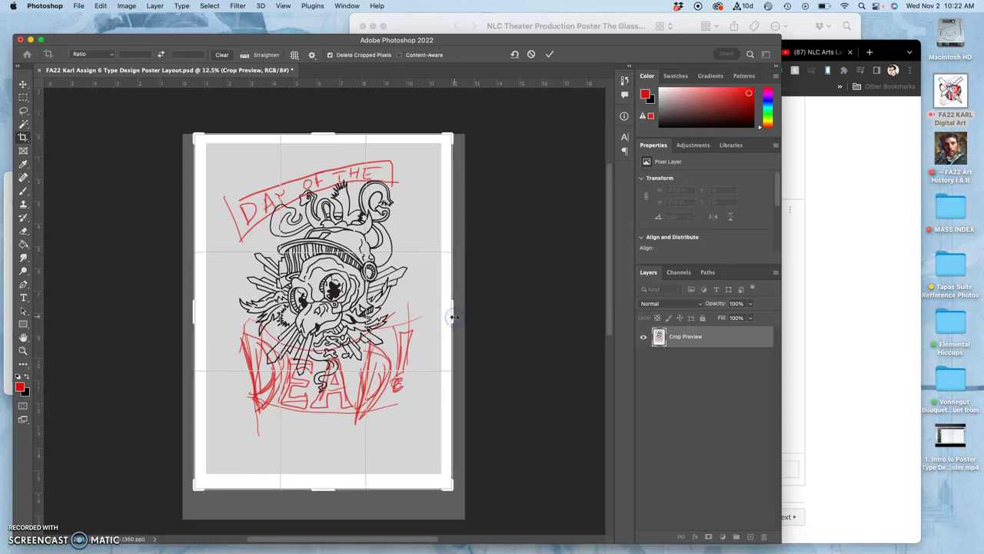
{"action": "key", "text": "Return"}
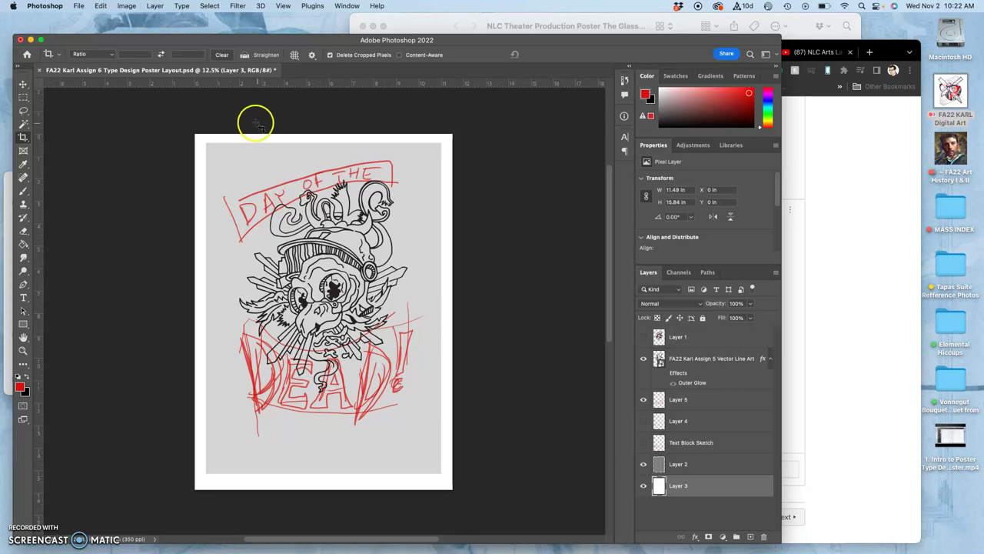
{"action": "left_click", "coordinate": [127, 7]}
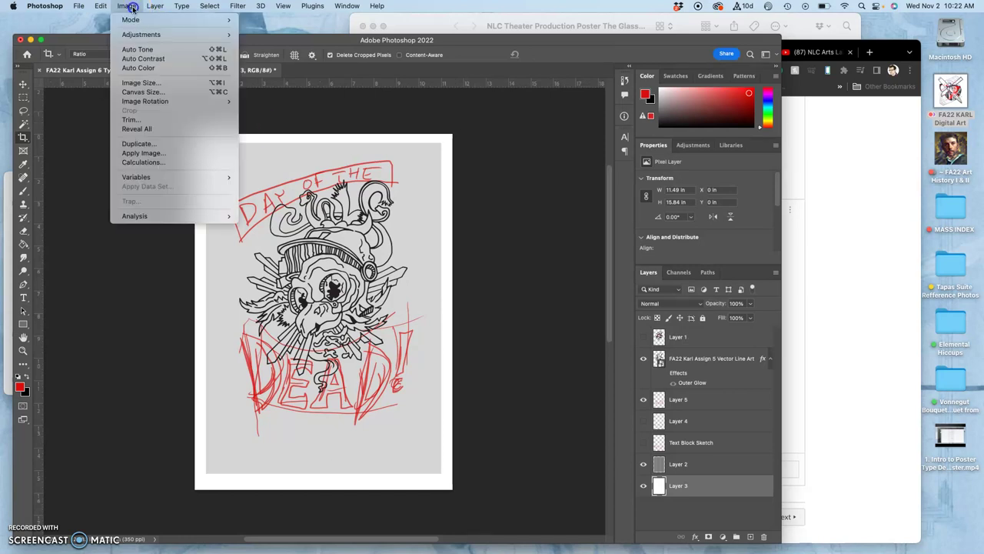
{"action": "left_click", "coordinate": [138, 82]}
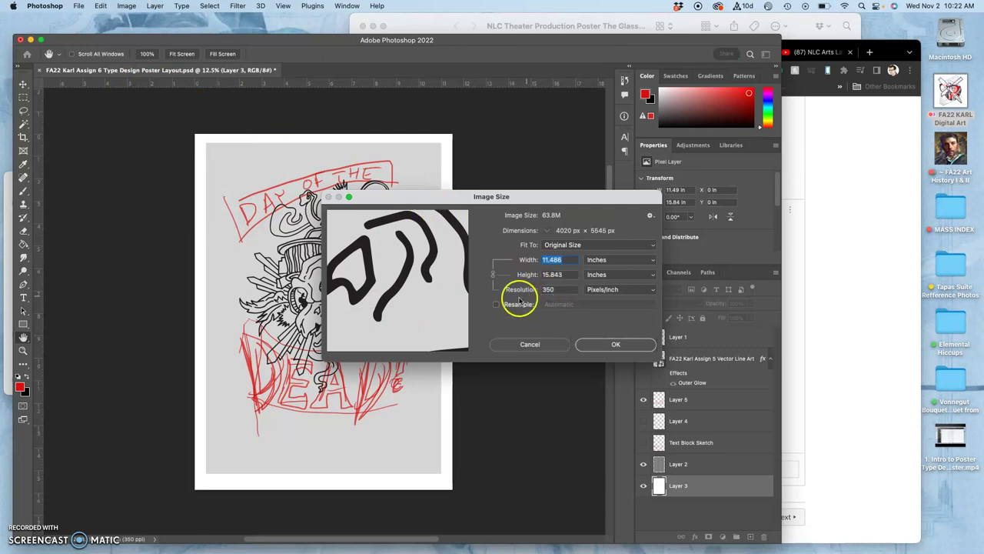
{"action": "left_click", "coordinate": [553, 289]}
{"action": "type", "text": "0"}
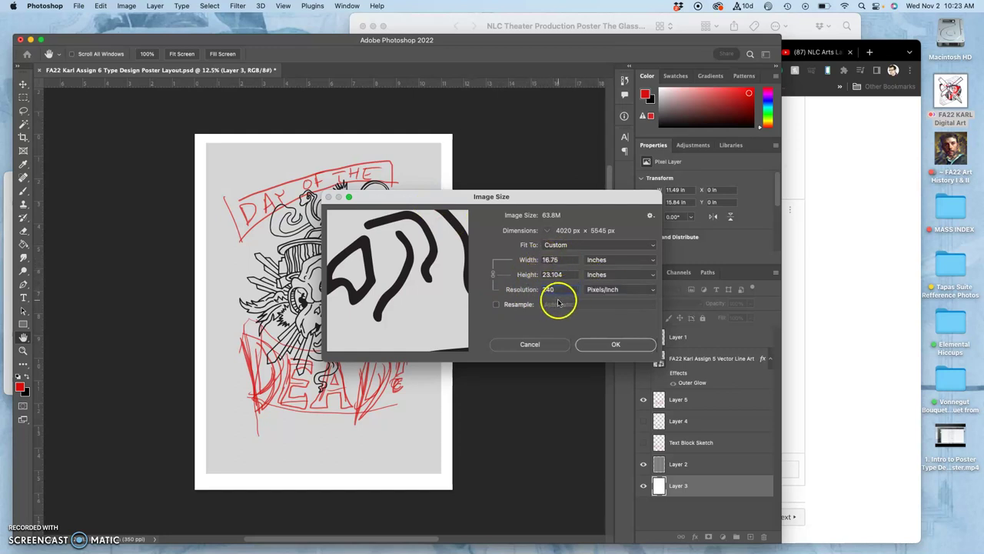
{"action": "left_click", "coordinate": [537, 344]}
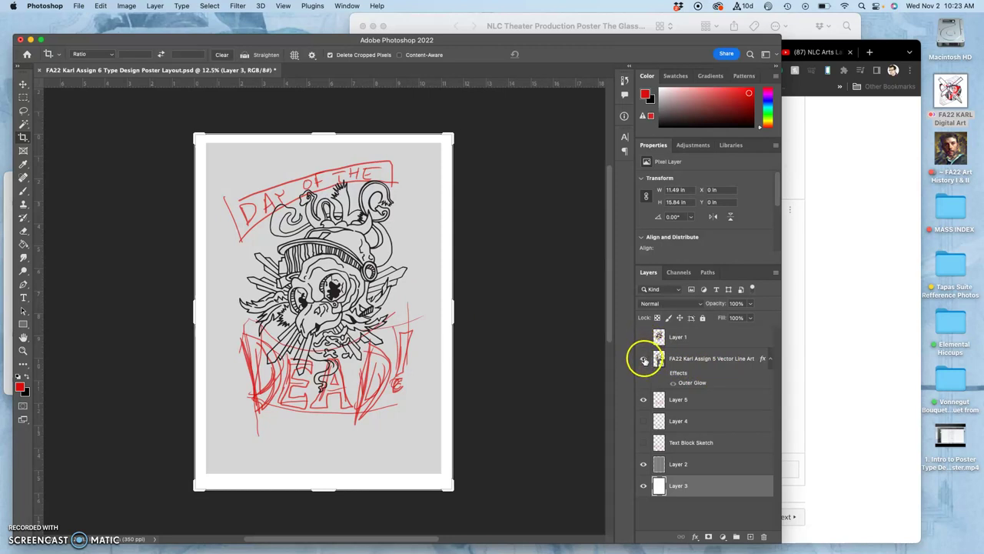
- Compare the alternate DEAD and Text Block Sketch layers, ending with the skull line art shown
{"action": "left_click", "coordinate": [643, 359]}
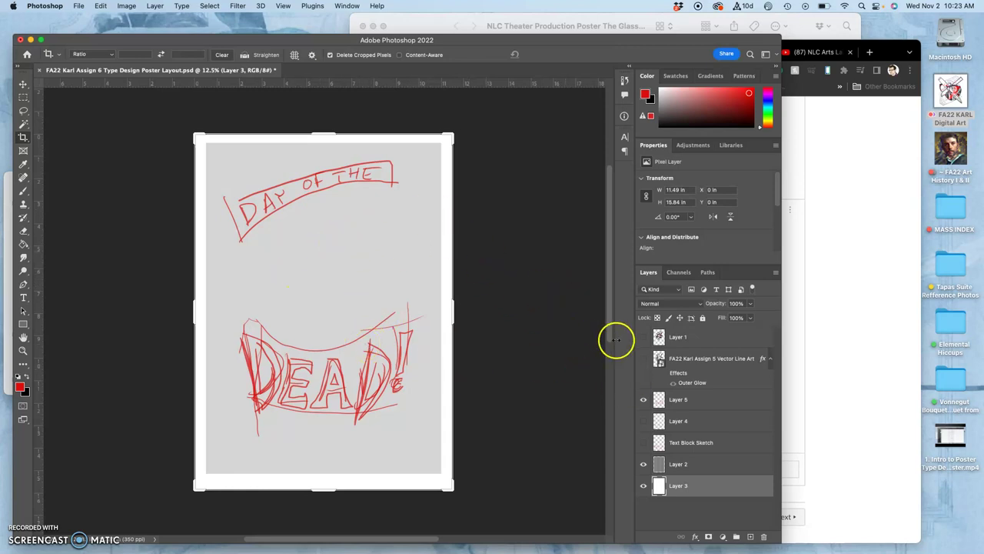
{"action": "left_click", "coordinate": [642, 359]}
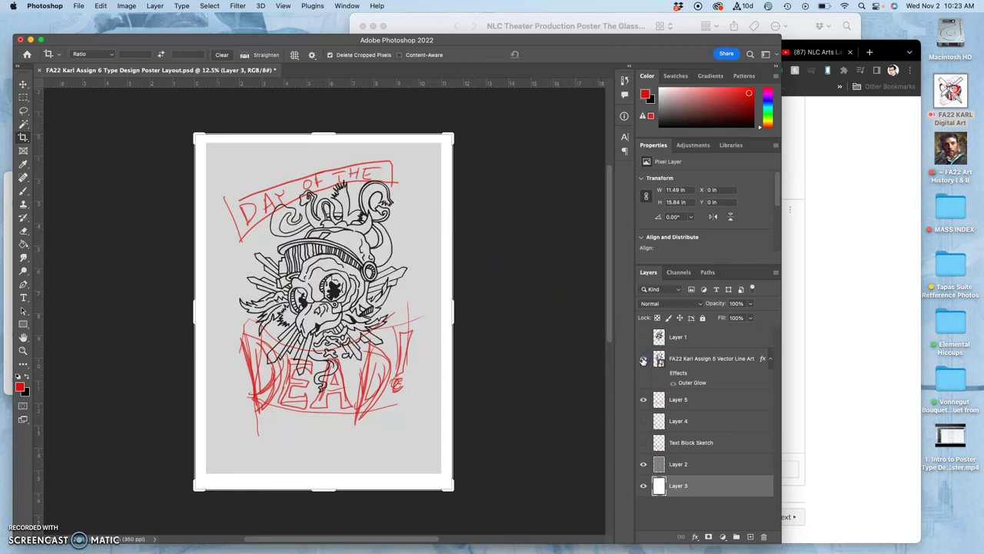
{"action": "left_click", "coordinate": [643, 359]}
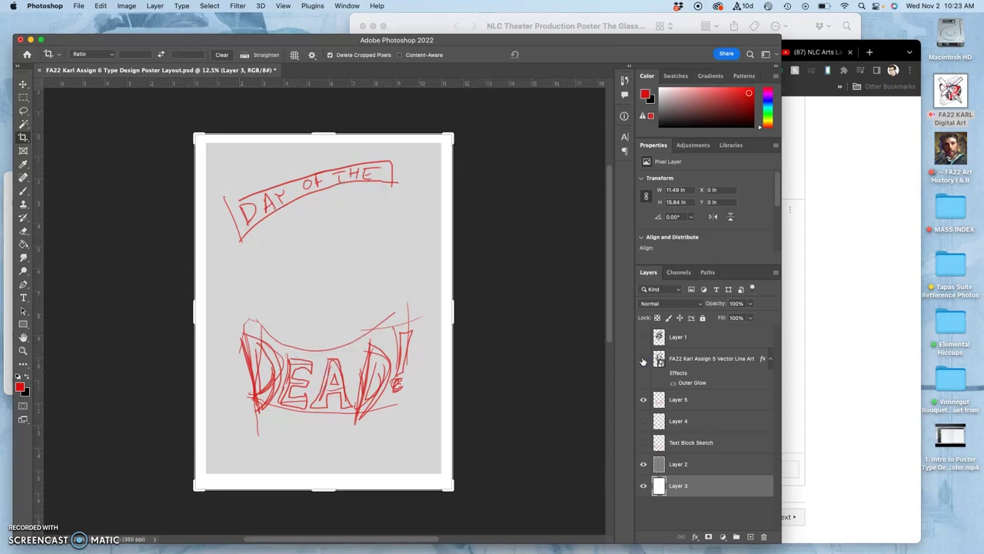
{"action": "left_click", "coordinate": [643, 423]}
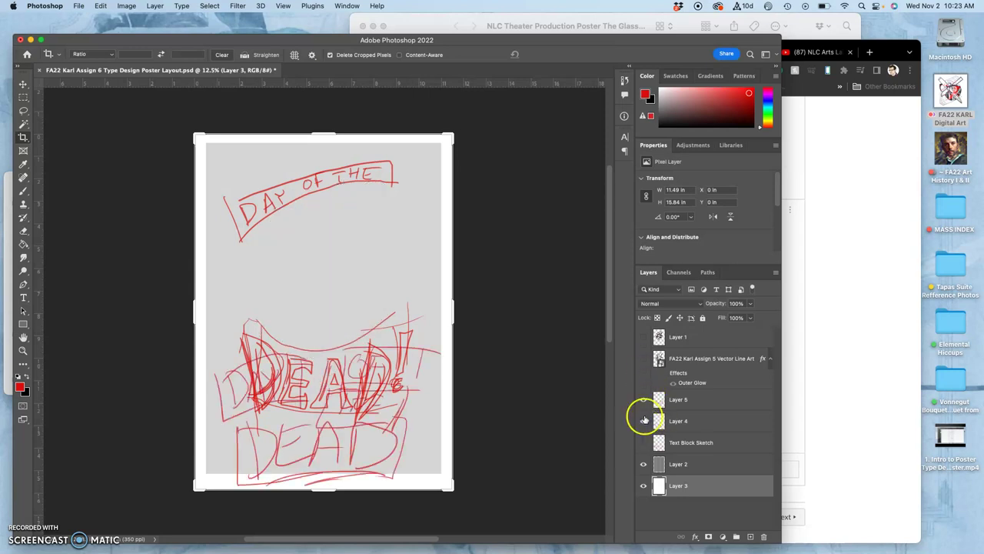
{"action": "left_click", "coordinate": [644, 421]}
{"action": "left_click", "coordinate": [645, 442]}
{"action": "left_click", "coordinate": [644, 442]}
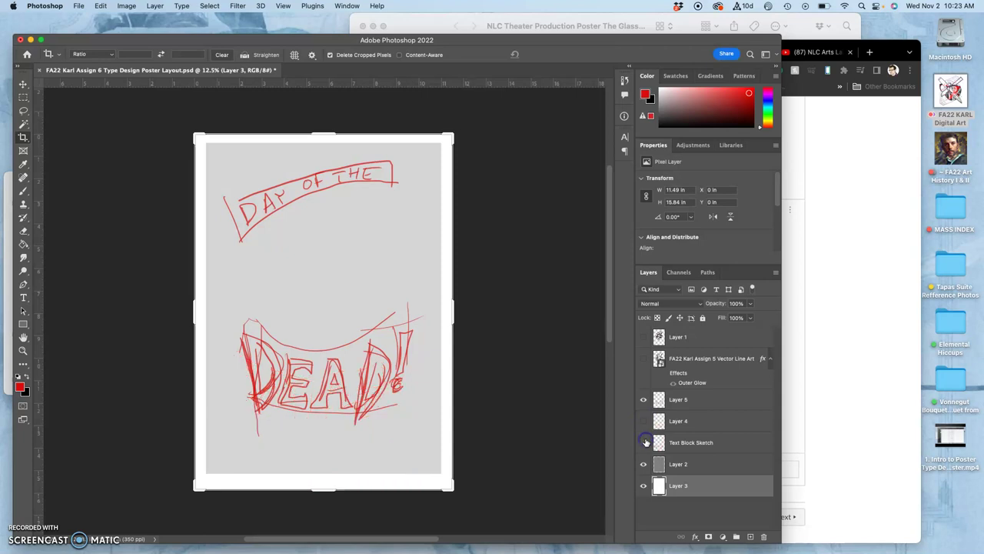
{"action": "left_click", "coordinate": [644, 359]}
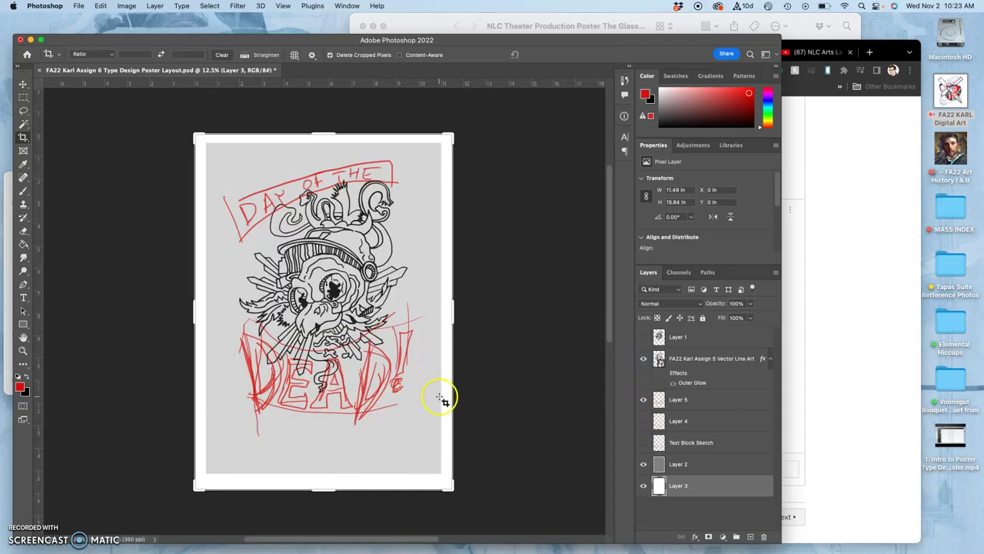
- Cancel a stray crop and capture a screenshot of the poster
{"action": "left_click", "coordinate": [89, 132]}
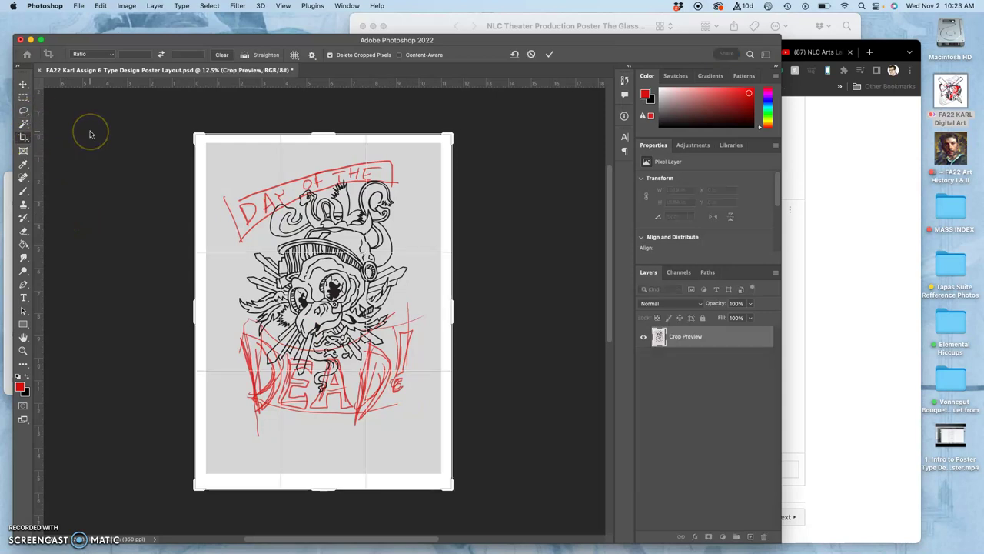
{"action": "left_click", "coordinate": [24, 136]}
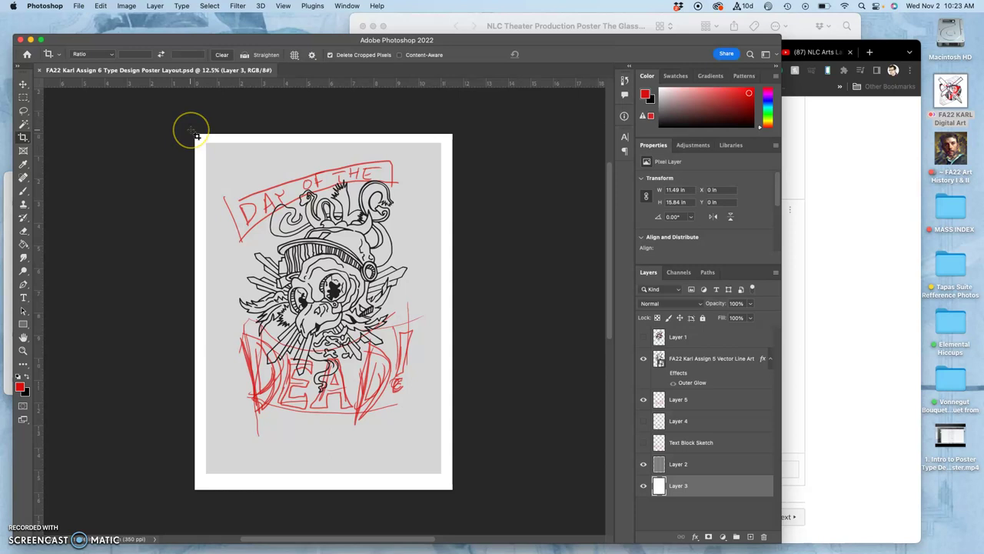
{"action": "left_click_drag", "start_coordinate": [197, 135], "coordinate": [456, 495]}
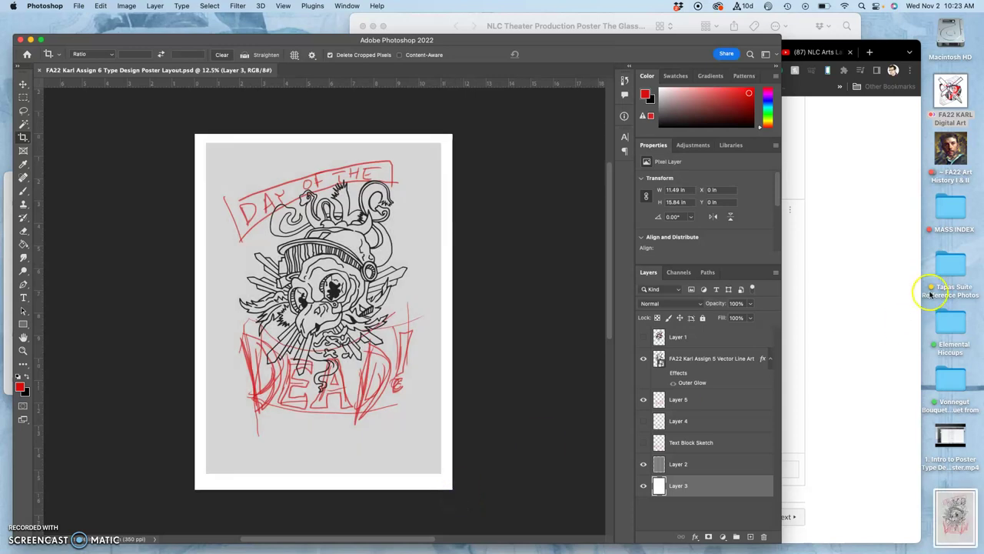
- In Chrome, open the Text-Blocking Sketch reply's menu and choose Edit
{"action": "left_click", "coordinate": [870, 289]}
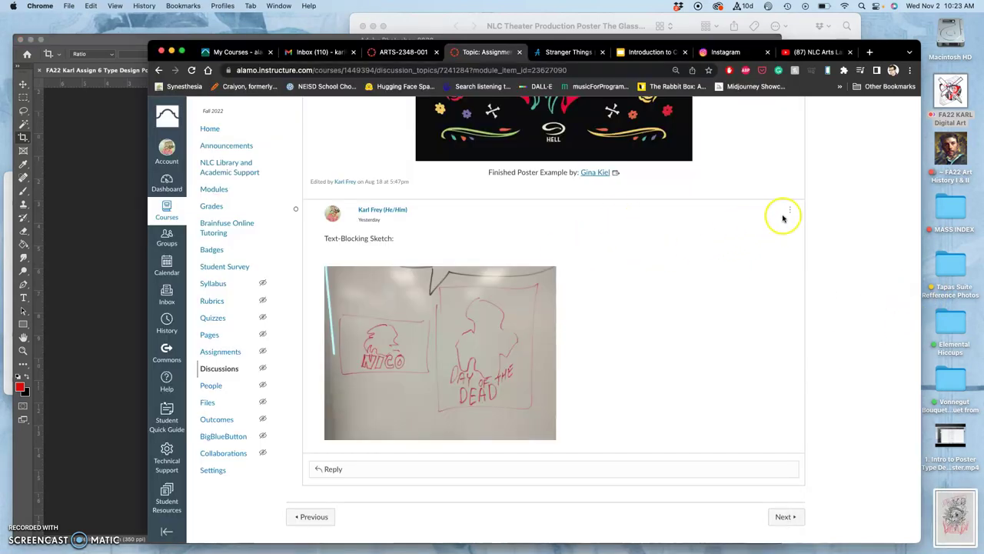
{"action": "left_click", "coordinate": [790, 209]}
{"action": "left_click", "coordinate": [756, 249]}
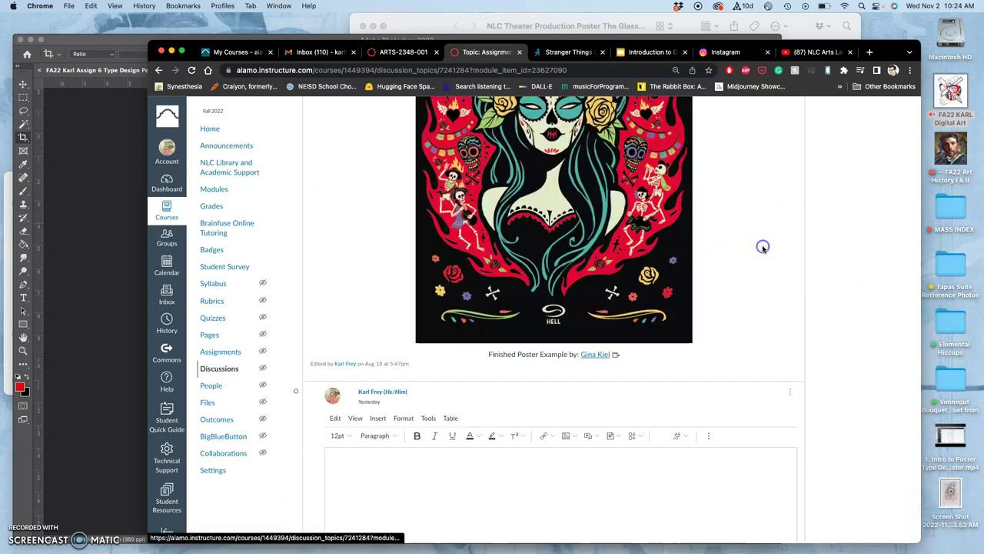
{"action": "scroll", "coordinate": [536, 446], "scroll_direction": "down", "scroll_amount": 5}
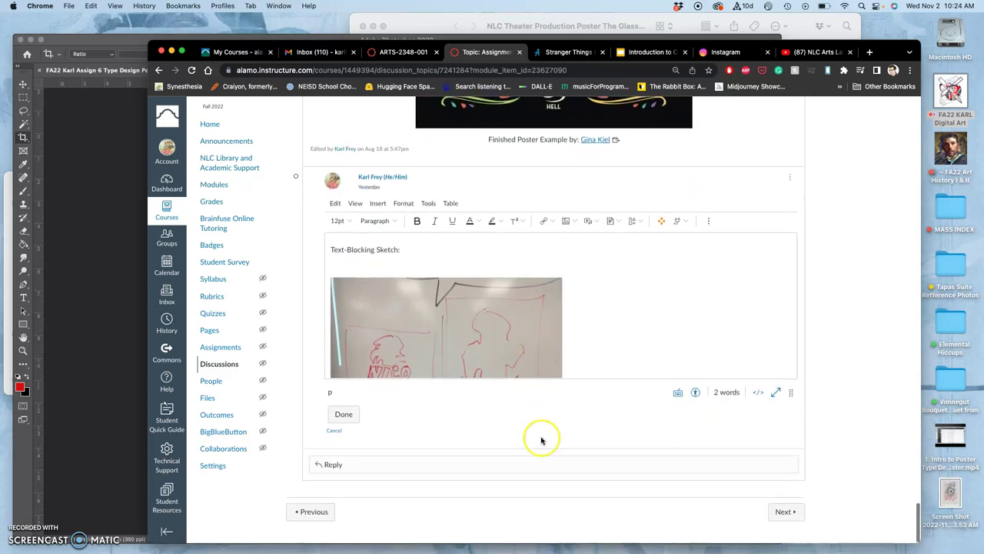